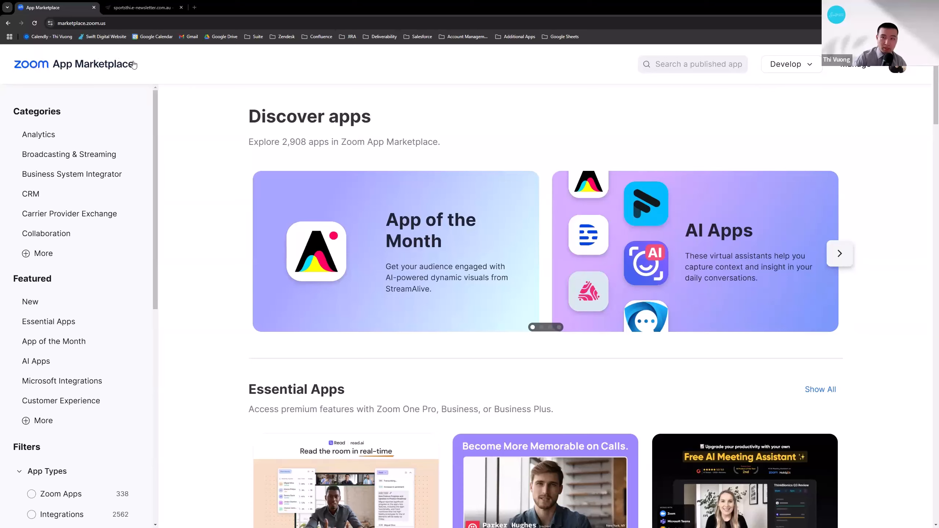
Step: Go to the bookmarked Zoom web portal and open its home page
click(520, 37)
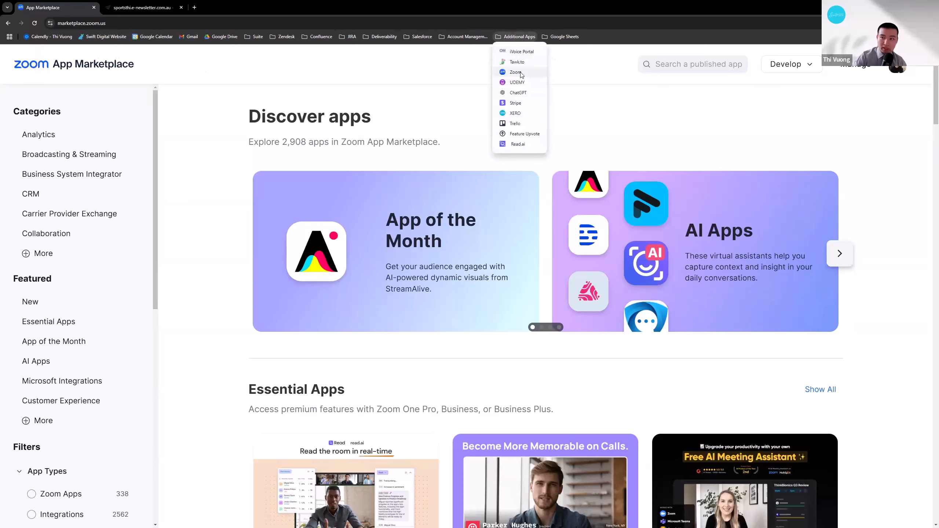
click(515, 73)
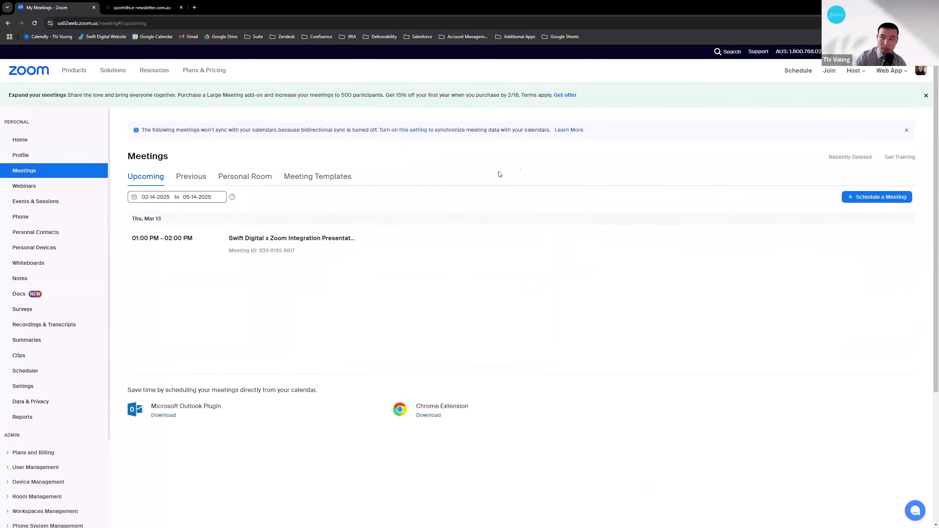
click(143, 77)
click(113, 74)
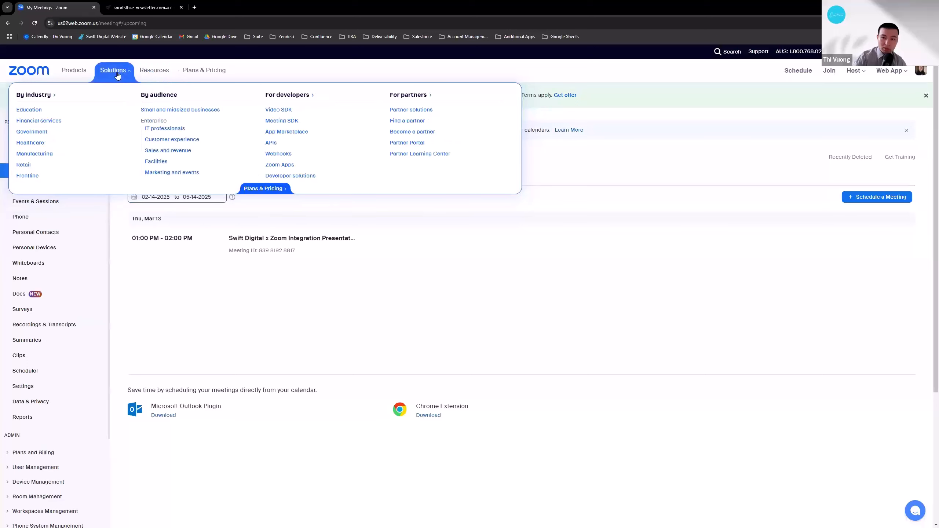
click(83, 73)
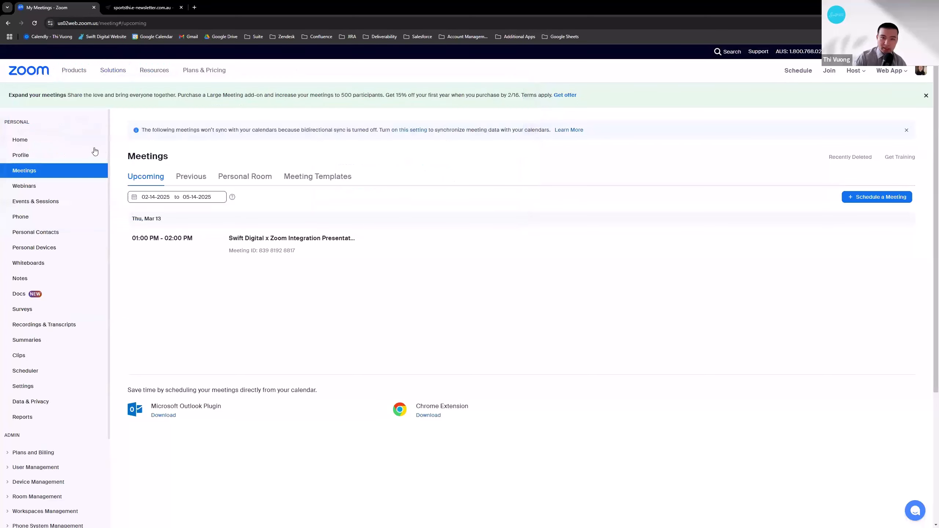
click(44, 140)
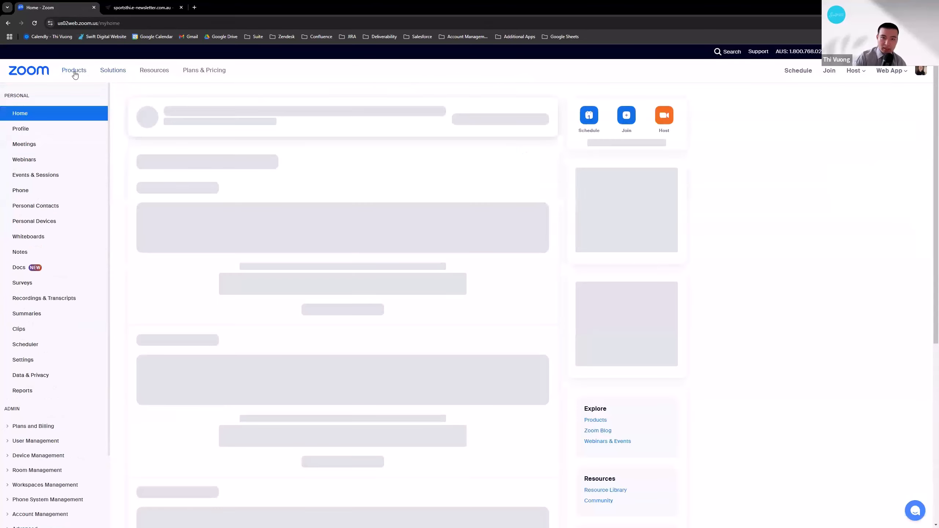
Step: Open the App Marketplace from the portal's developer solutions
click(74, 70)
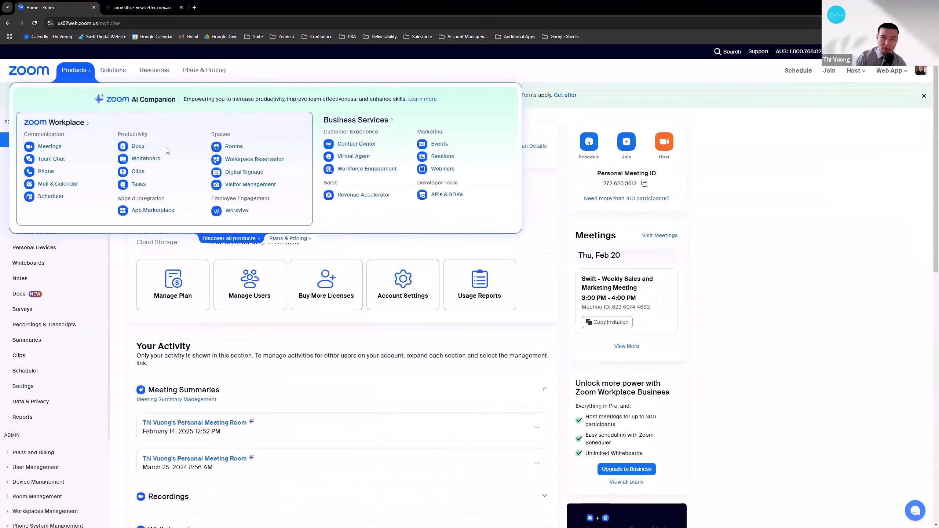
click(118, 72)
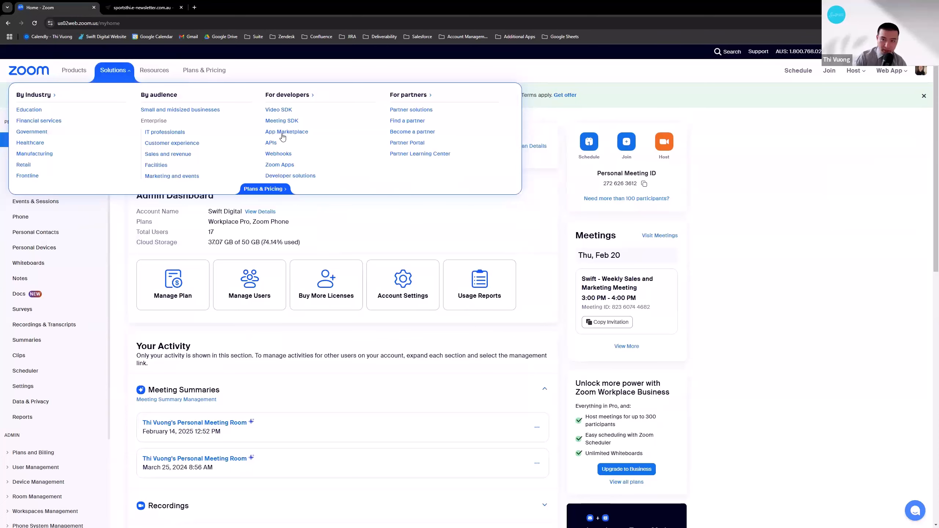
click(287, 132)
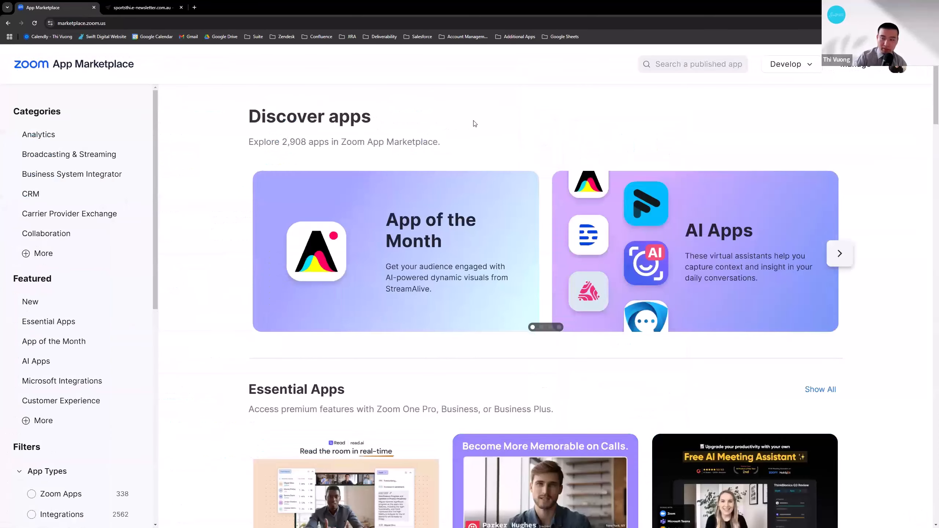
Step: Start building a new app in the marketplace with the Server to Server OAuth App type
click(787, 69)
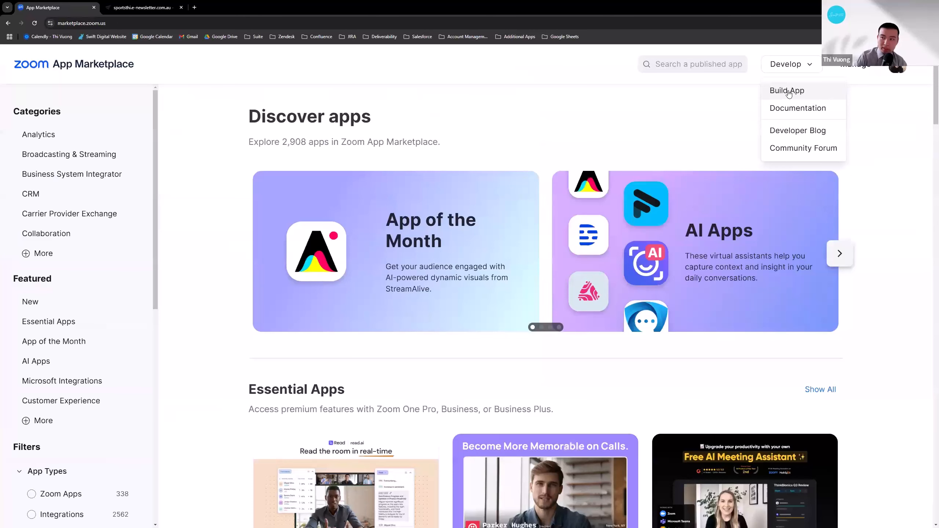
click(788, 91)
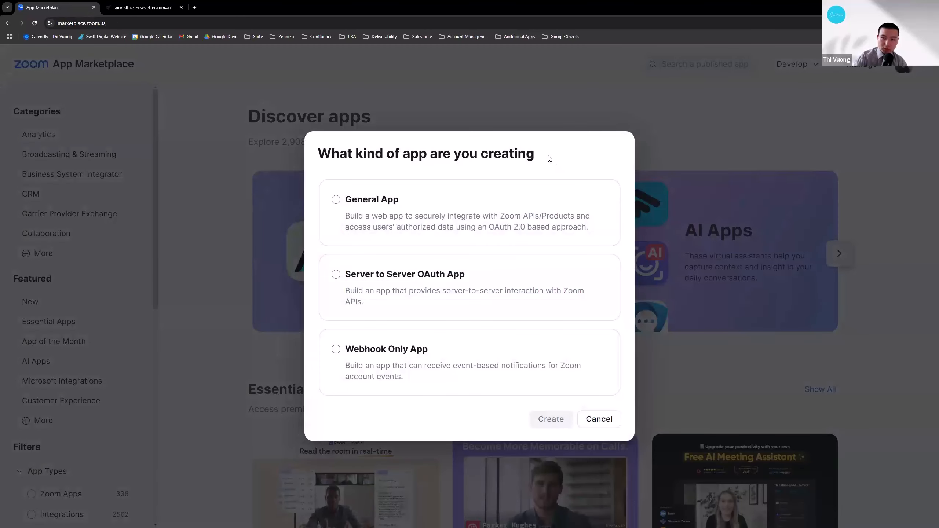
click(406, 285)
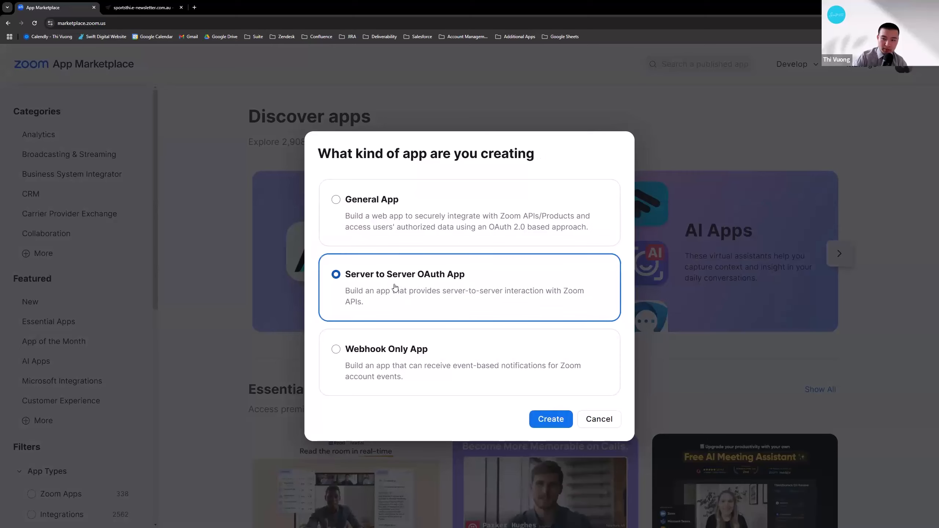
click(550, 420)
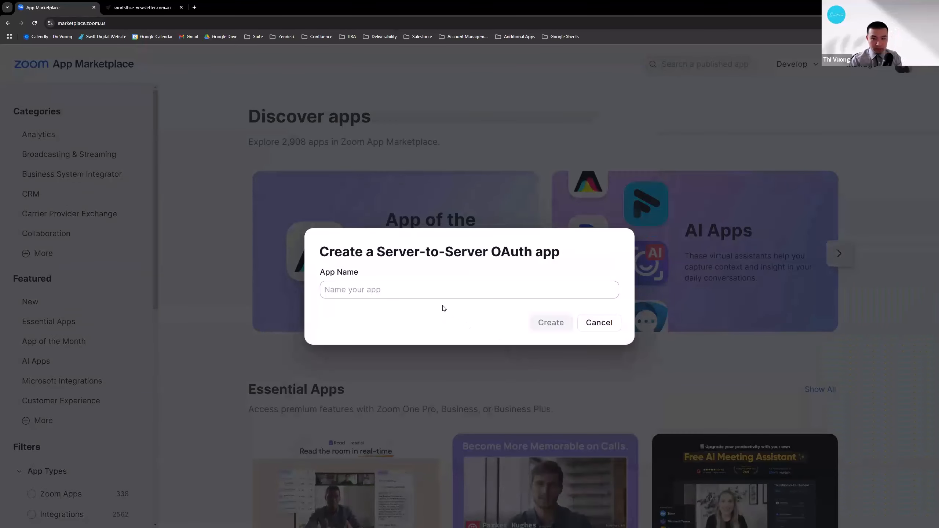
Step: Name the new app "Swift Digital & Zoom Integration V2" and create it
click(439, 296)
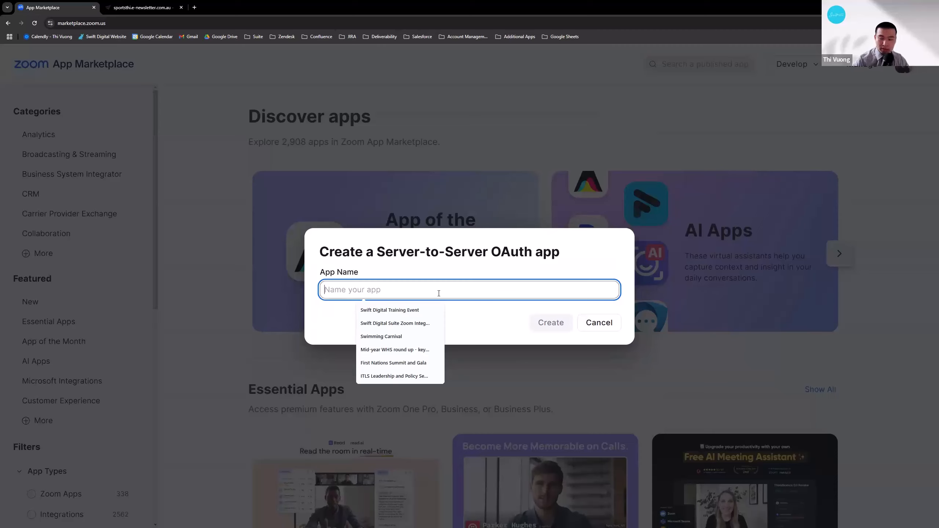
text(Swift D)
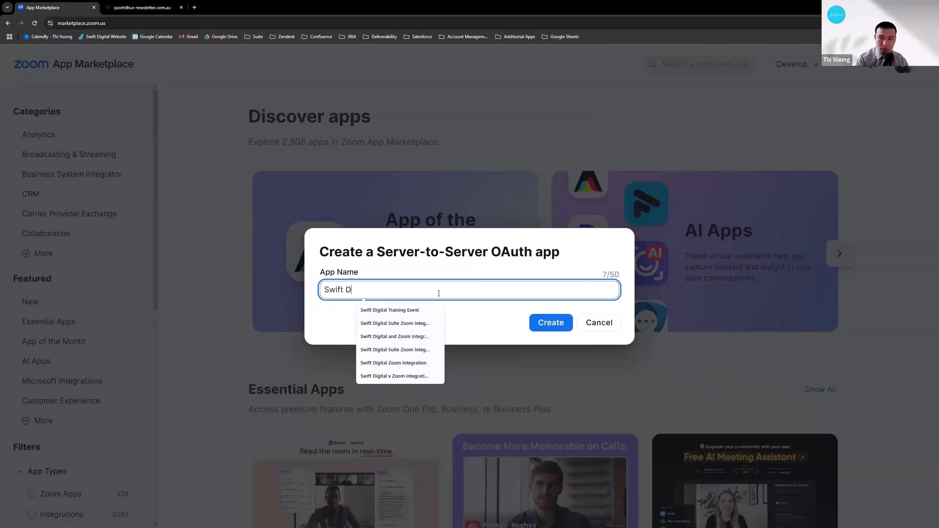
text(igital & Zoom)
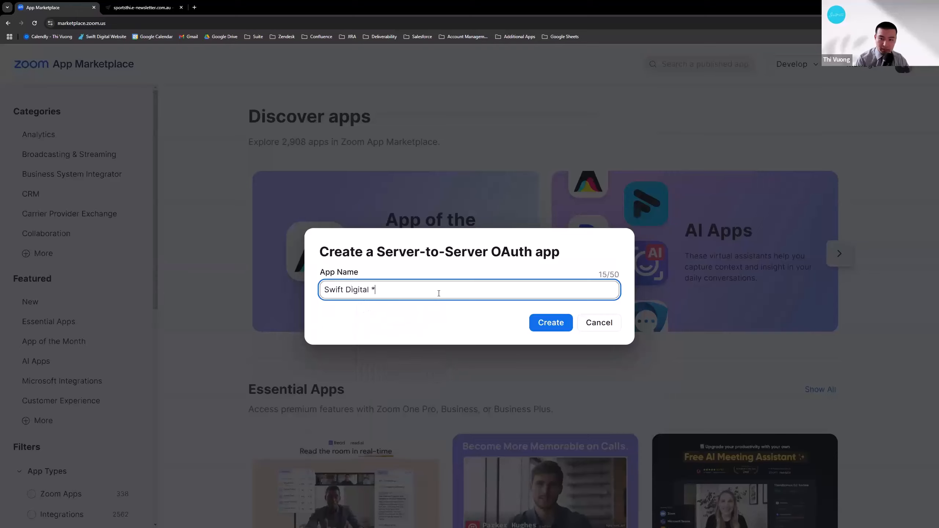
text( Integration V2)
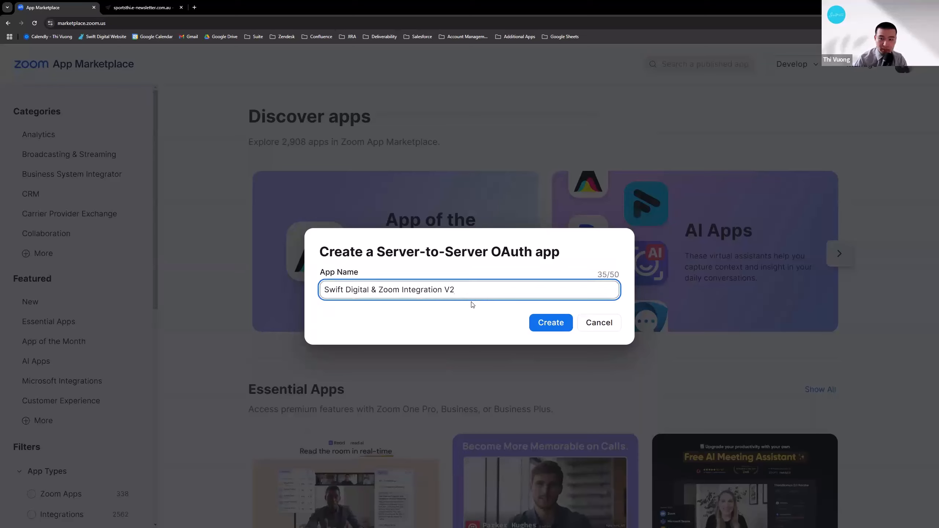
click(548, 324)
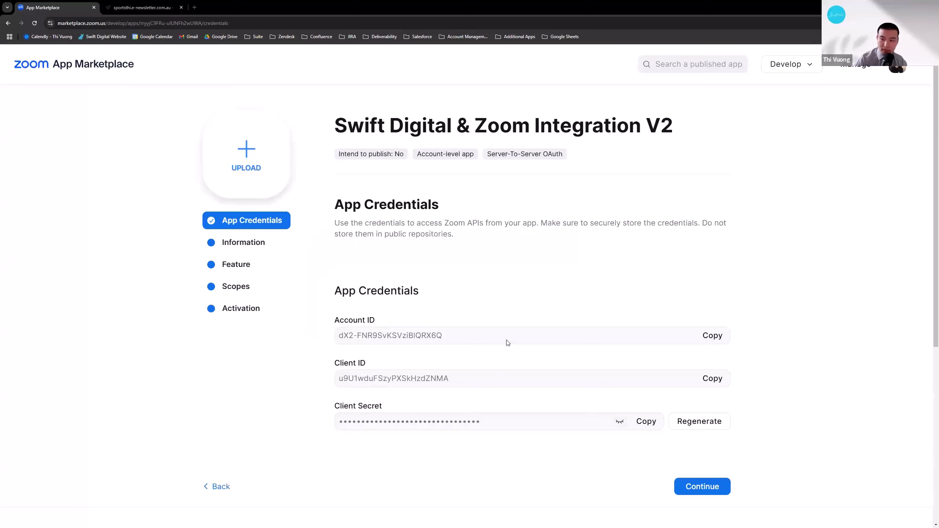
Step: Continue past the app credentials and set the company name to Swift Digital in the basic information
click(692, 487)
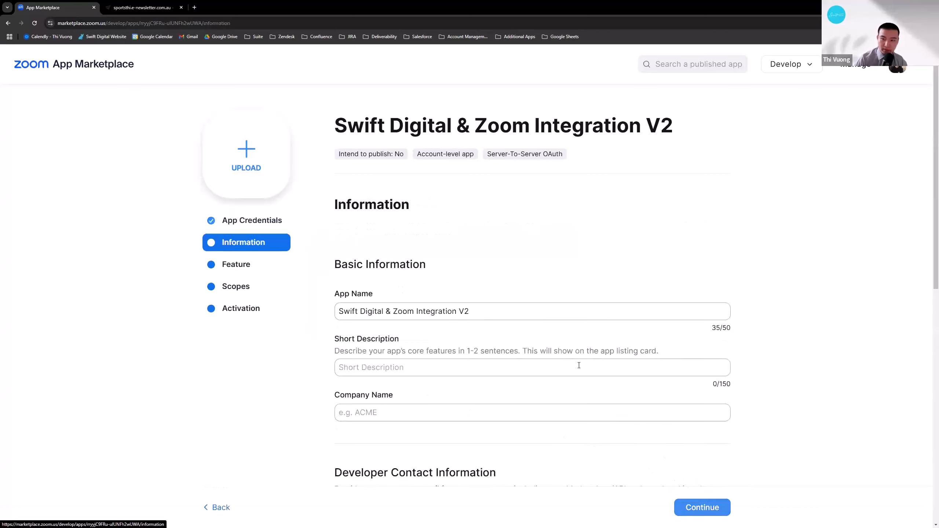
scroll(435, 261, down, 3)
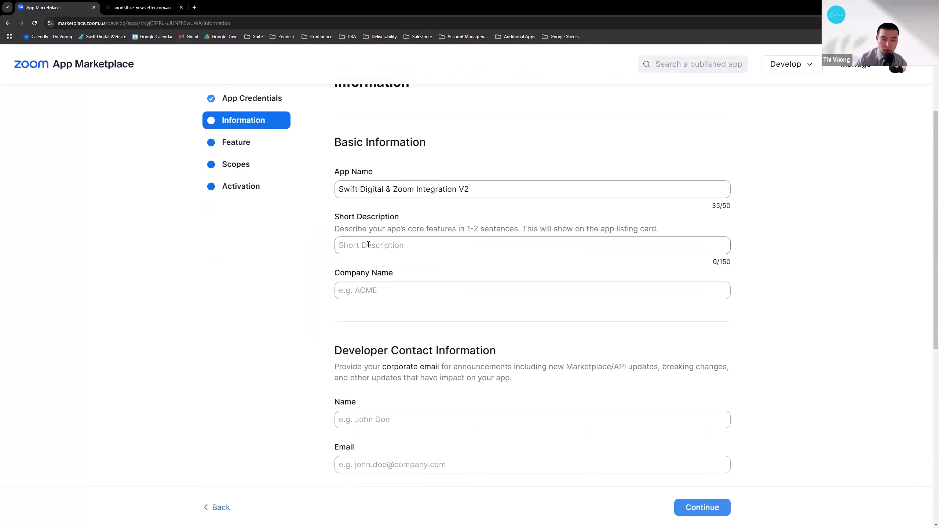
click(374, 290)
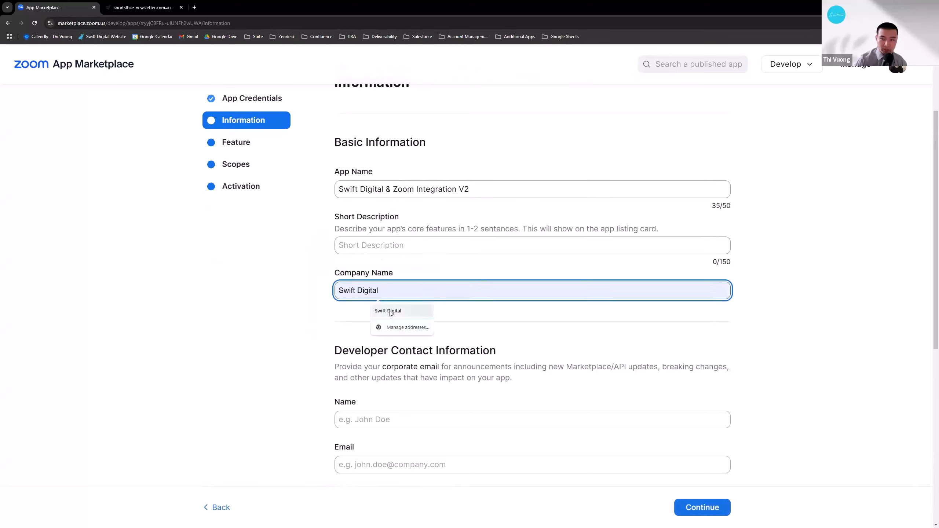
click(388, 310)
drag(396, 273, 335, 273)
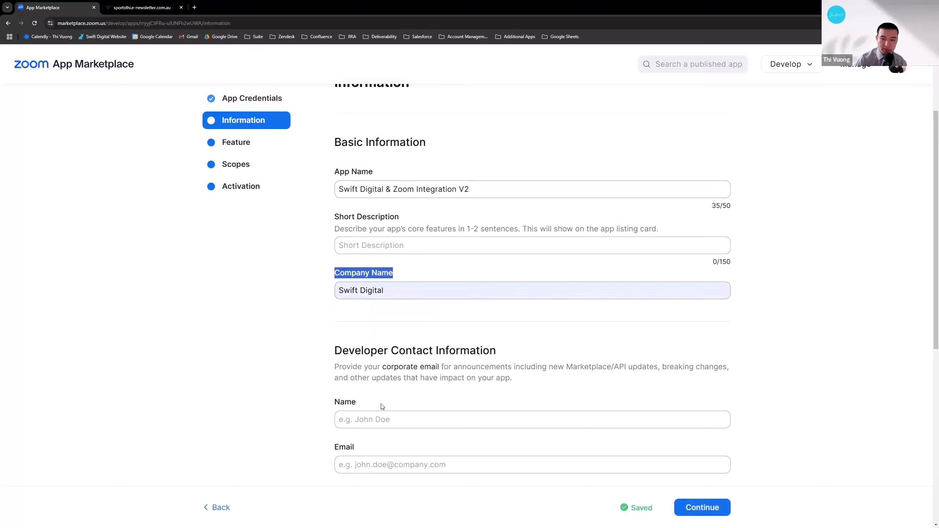
Step: Fill in the developer contact's name and corporate e-mail from the saved autofill entries
click(383, 419)
click(396, 440)
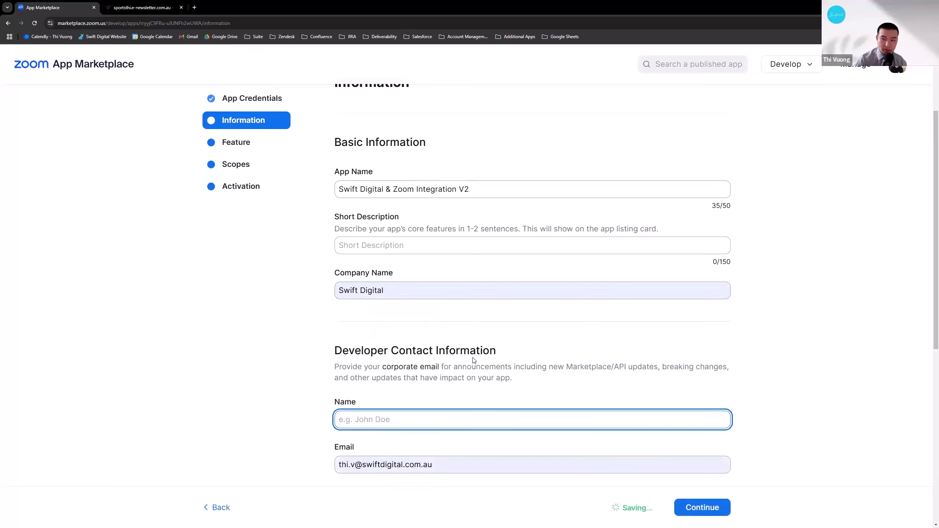
click(390, 423)
click(402, 440)
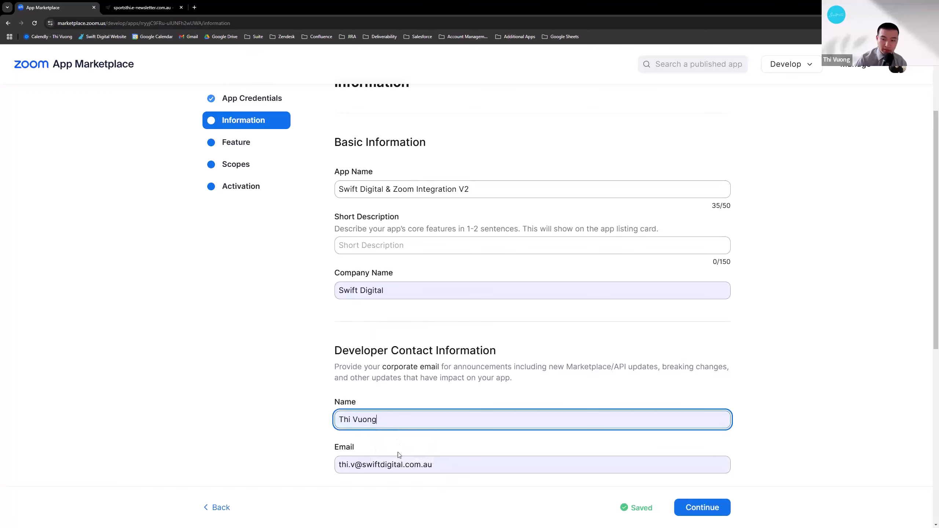
scroll(415, 460, down, 2)
drag(440, 405, 321, 399)
click(321, 400)
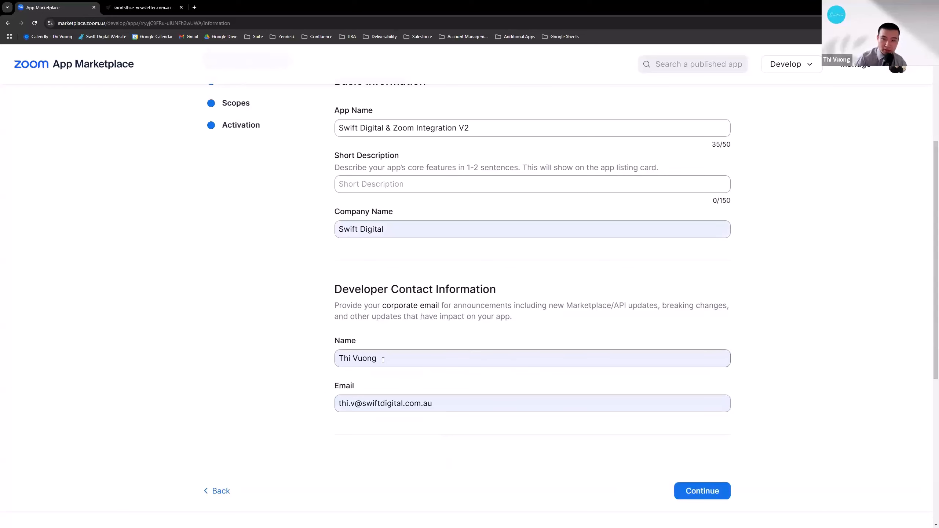
scroll(384, 361, up, 2)
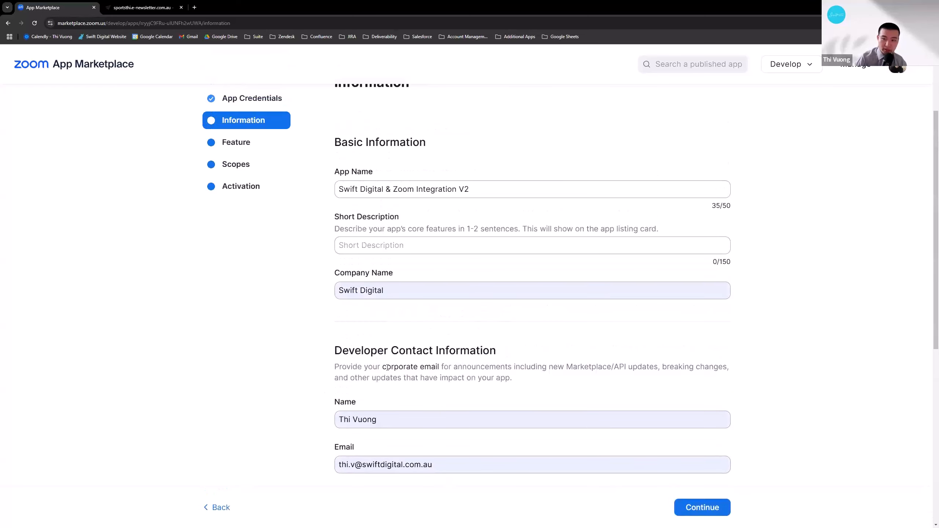
Step: Proceed from the app information through the Feature page to the Scopes page, keeping the default token settings
click(702, 512)
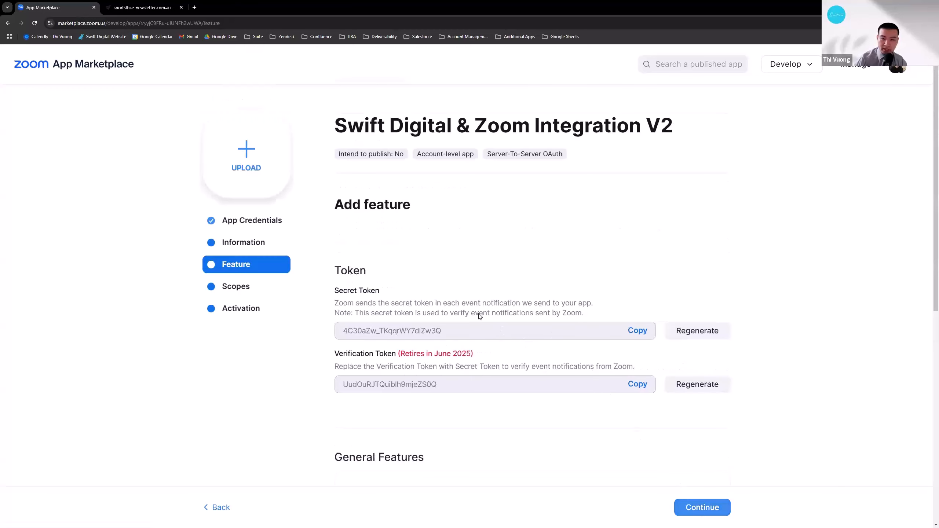
drag(391, 291, 335, 292)
click(398, 295)
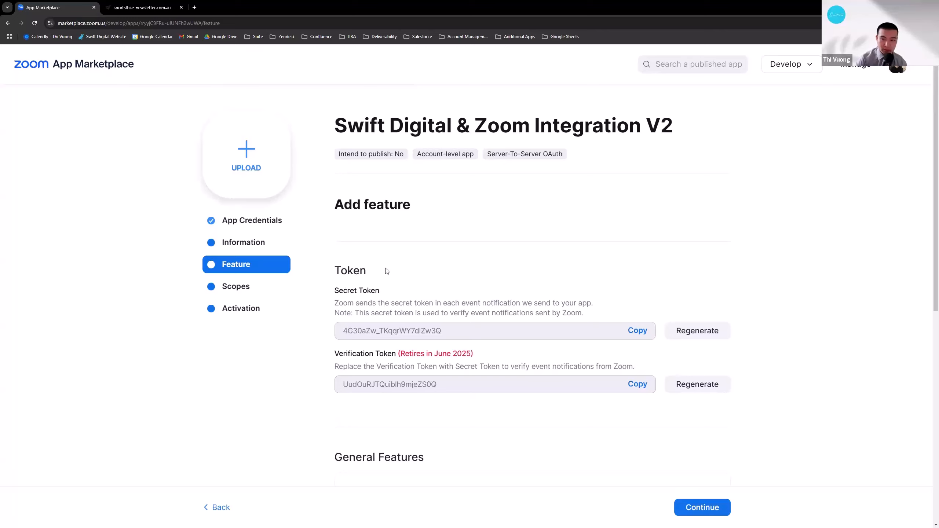
click(711, 510)
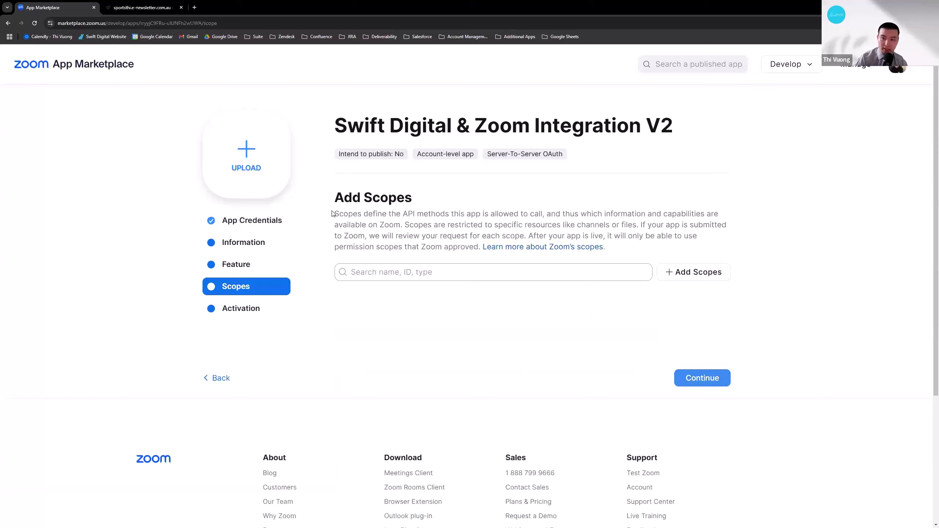
Step: Add the scope meeting:read:list_registrants:admin (View a meeting's registrants) to the app
click(690, 274)
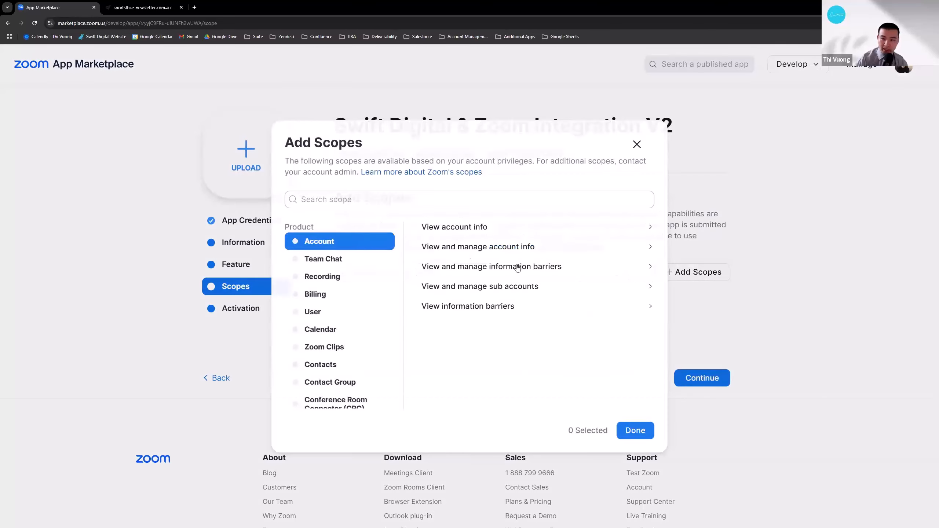
click(366, 199)
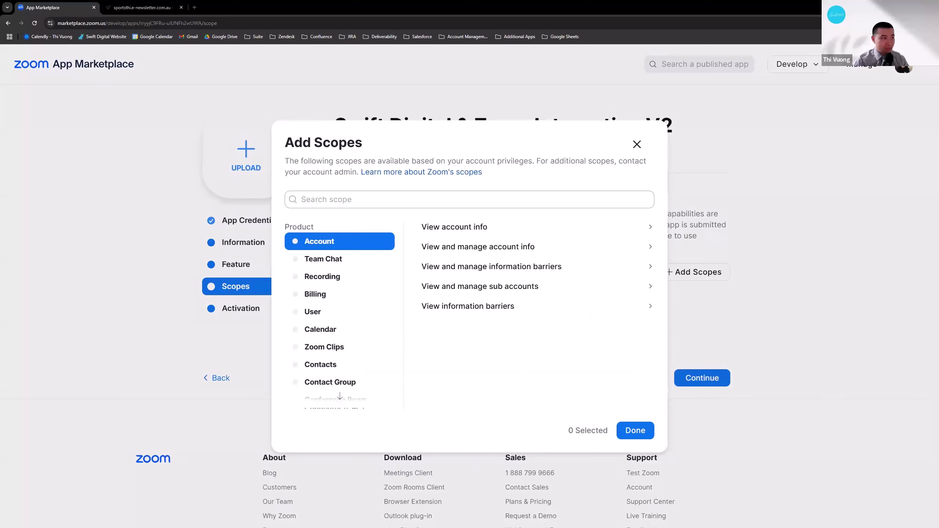
click(419, 201)
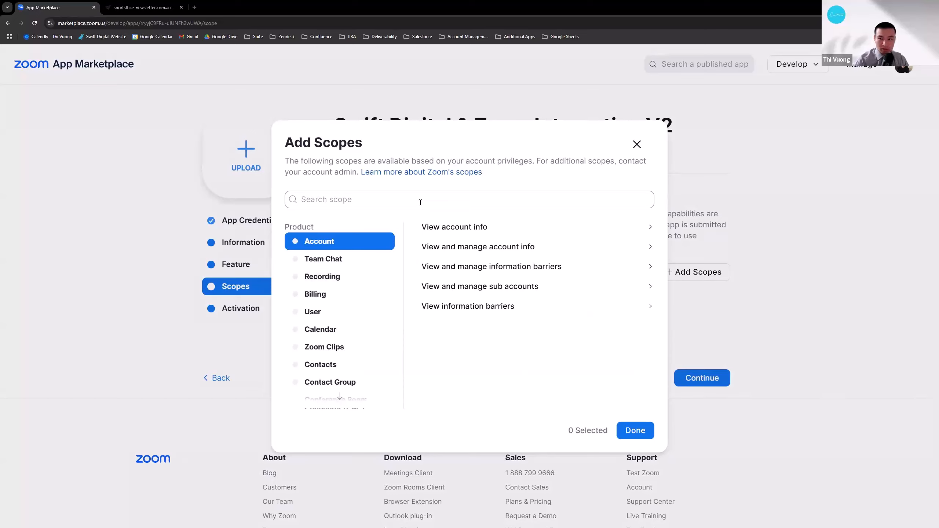
text(meeting:read:list_registrants:admin)
click(442, 241)
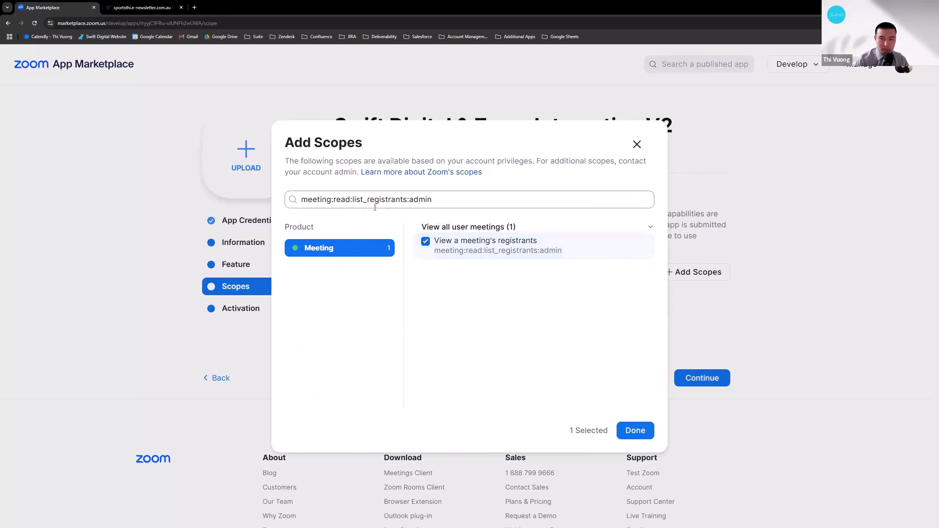
click(635, 431)
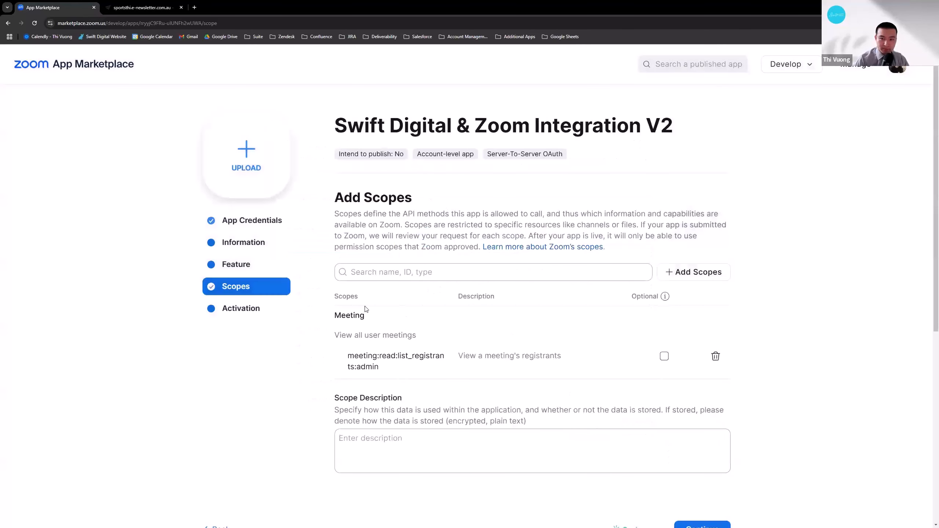
Step: Start adding more scopes and select meeting:read:meeting:admin (View a meeting) and meeting:read:participant:admin (View a meeting's participant)
click(694, 272)
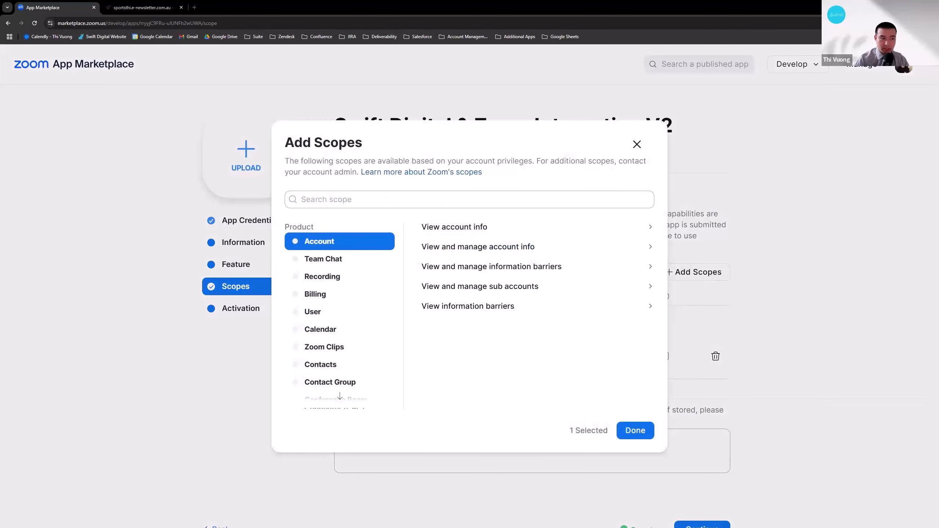
text(meeting:read:meeting:admin)
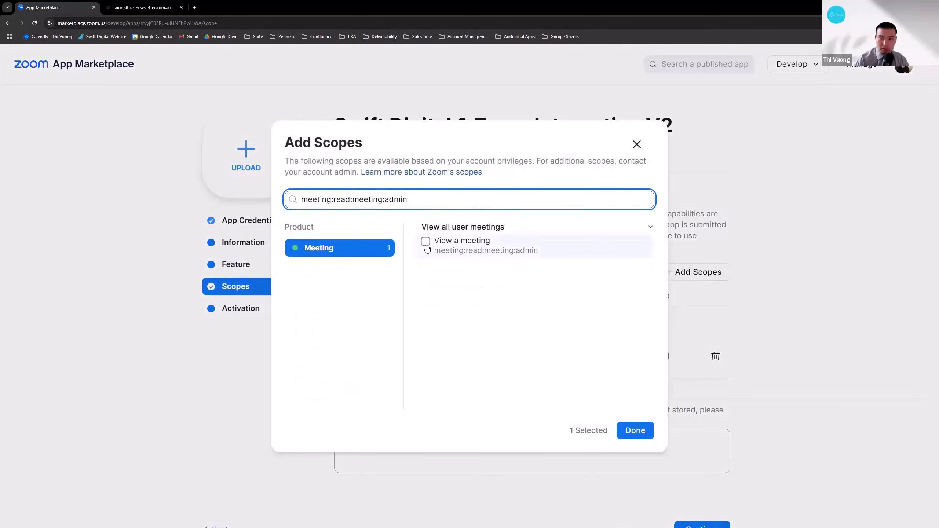
click(427, 245)
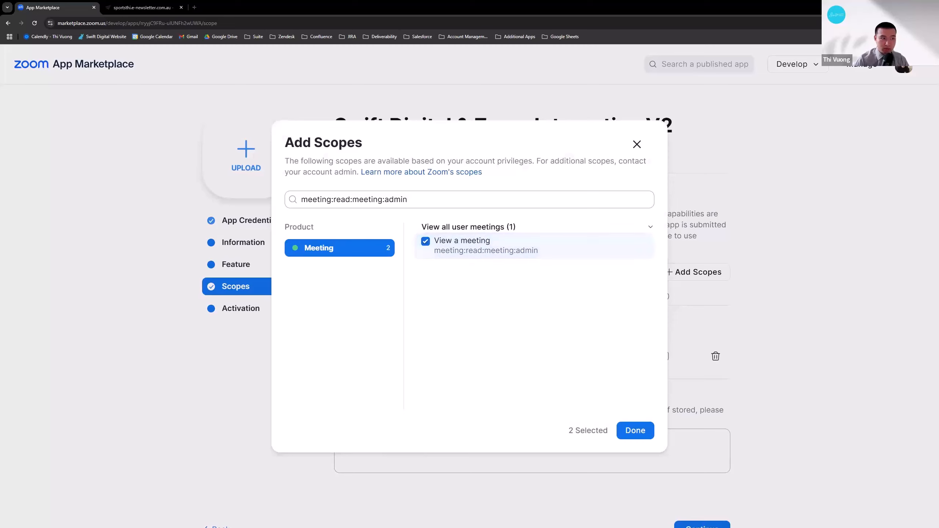
click(373, 200)
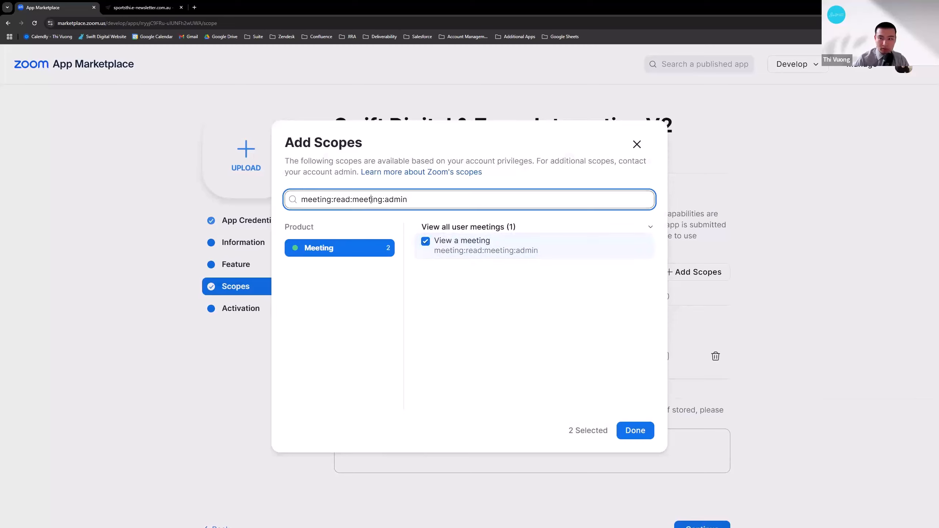
key(ctrl+a)
text(meeting:read:participant:admin)
click(428, 243)
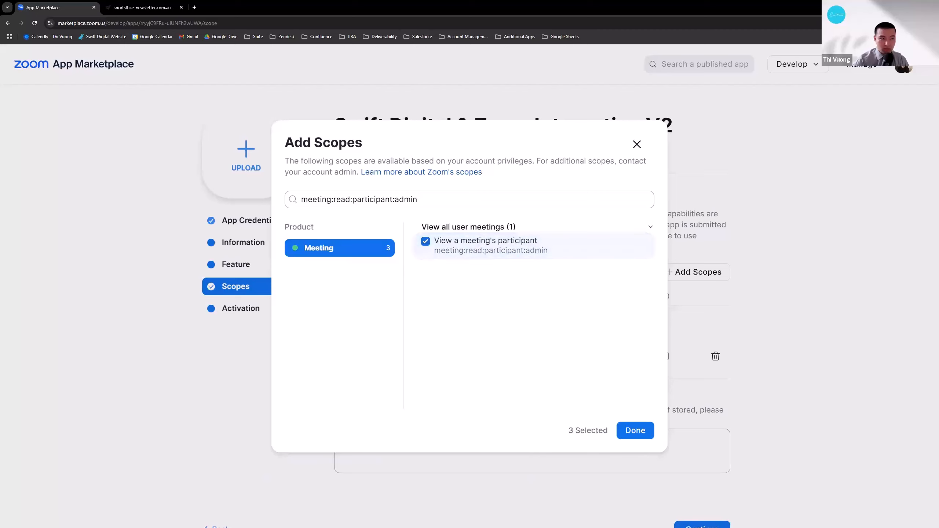
Step: Find and select the scope meeting:read:registrant:admin (View a meeting's registrant)
click(388, 197)
key(ctrl+a)
text(meeting:read:registrant:admin)
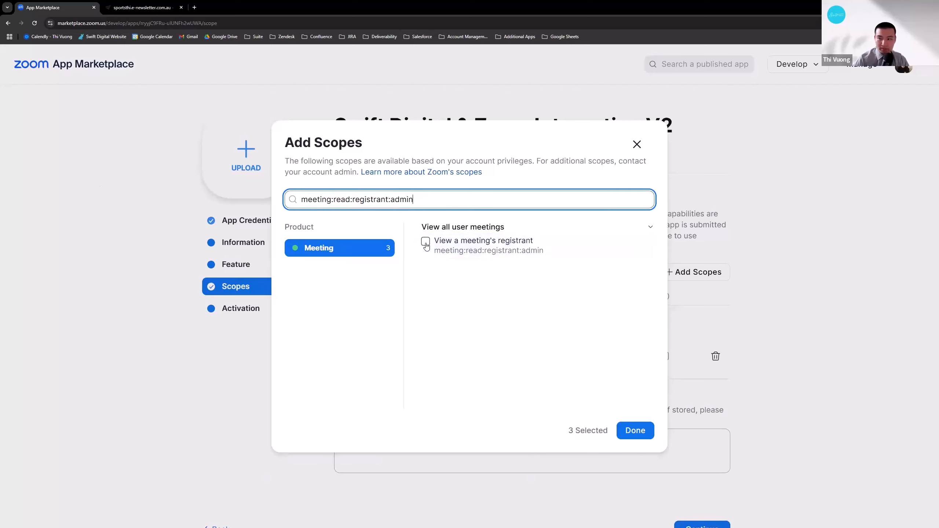
click(425, 242)
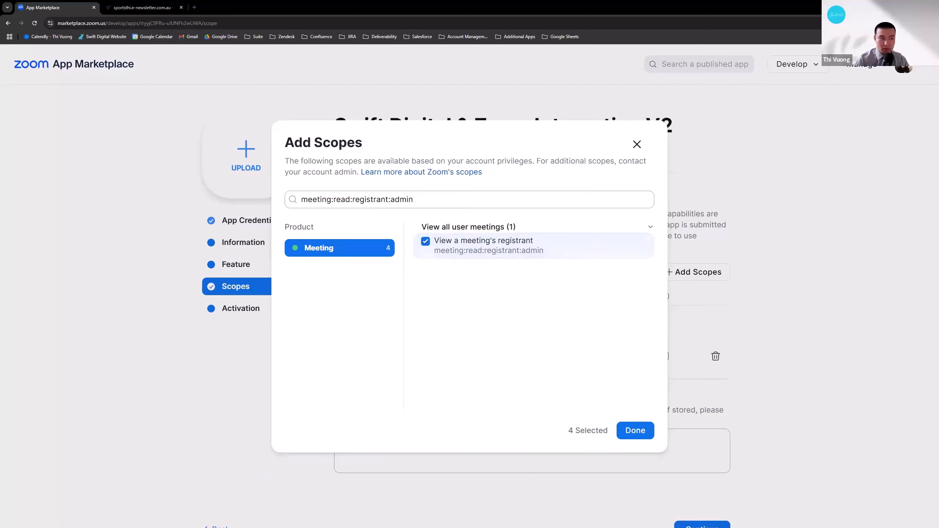
Step: Find and select the scope meeting:delete:registrant:admin (Remove a meeting's registrant)
click(370, 199)
key(ctrl+a)
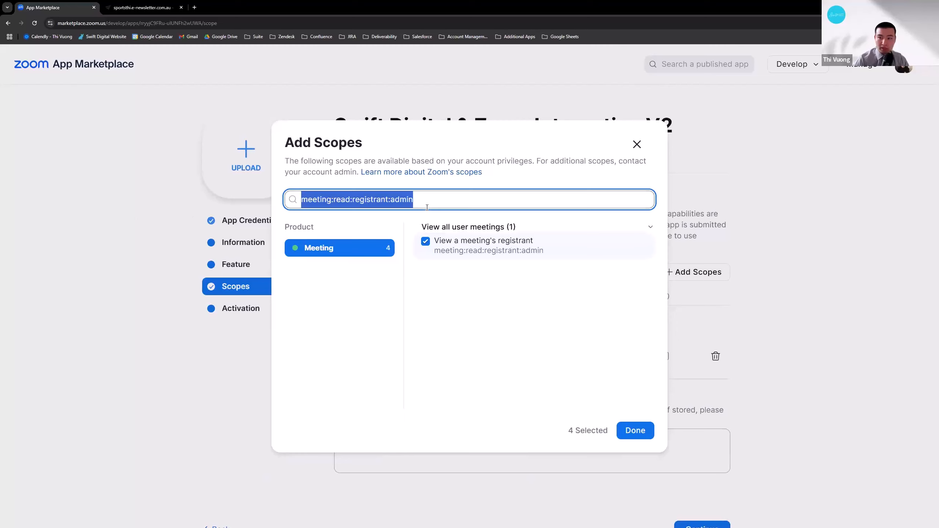
text(meeting:delete:registrant:admin)
drag(438, 201, 301, 200)
key(ctrl+c)
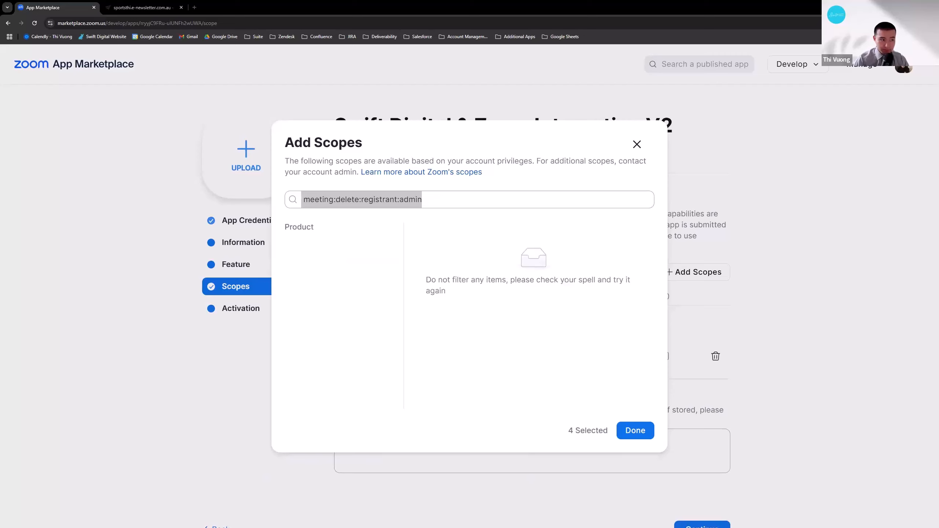
click(407, 210)
key(ctrl+a)
click(427, 205)
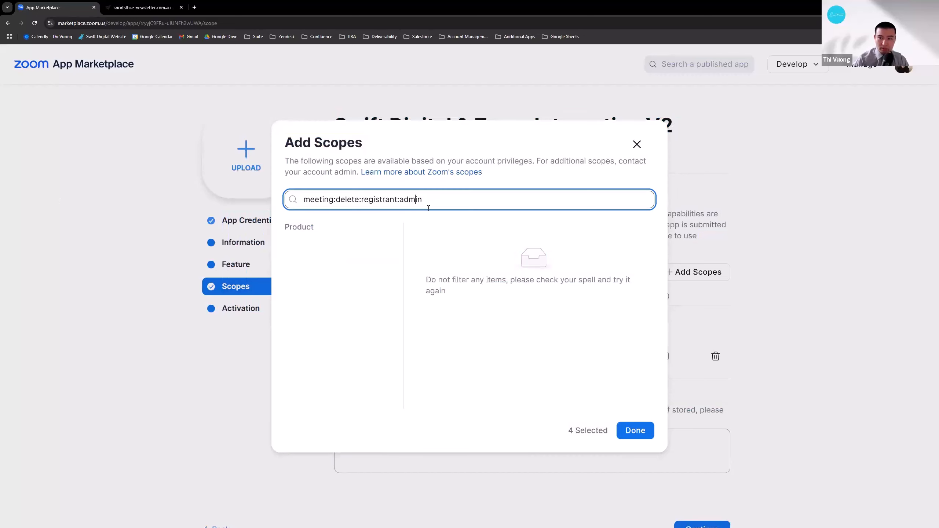
key(ctrl+a)
key(ctrl+v)
click(435, 242)
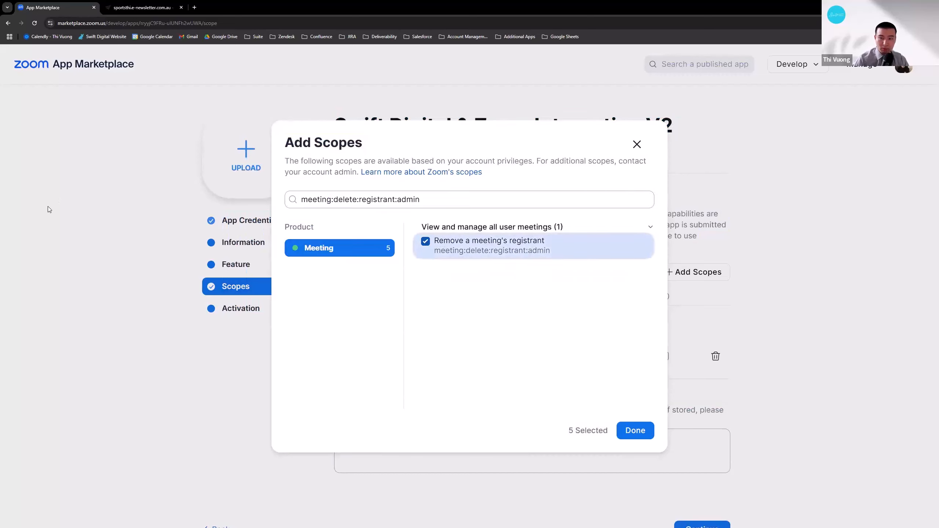
Step: Select the scopes meeting:write:batch_registrants:admin (Add registrants to a meeting) and meeting:write:meeting:admin (Create a meeting for a user)
click(405, 199)
key(ctrl+a)
text(meeting:write:batch_registrants:admin)
click(435, 244)
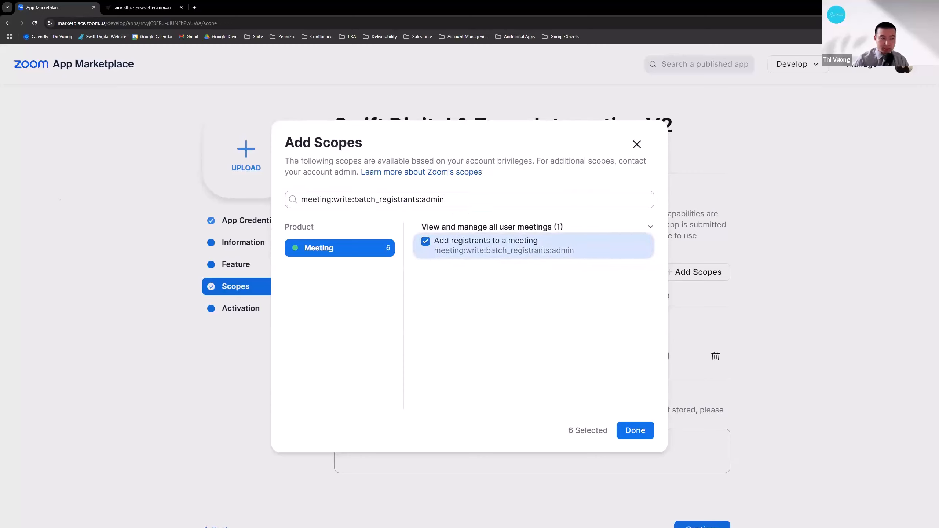
click(403, 200)
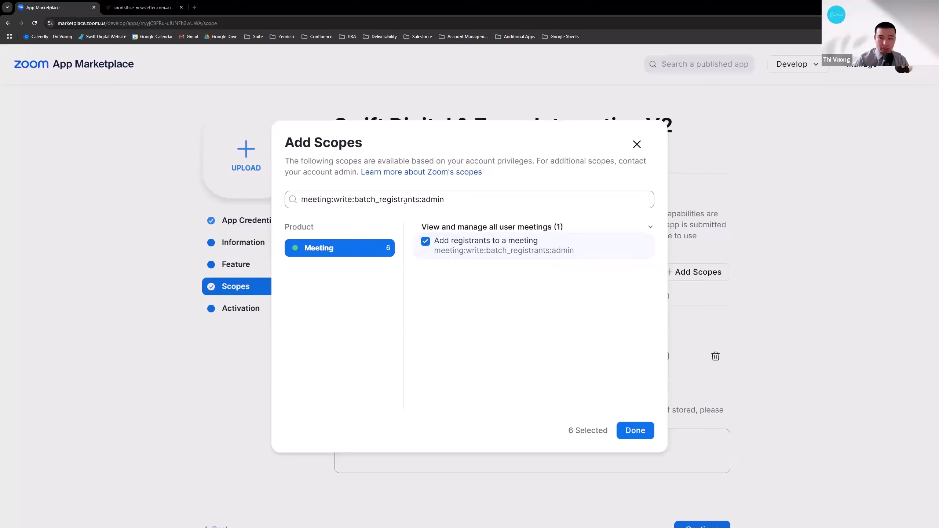
key(ctrl+a)
text(meeting:write:meeting:admin)
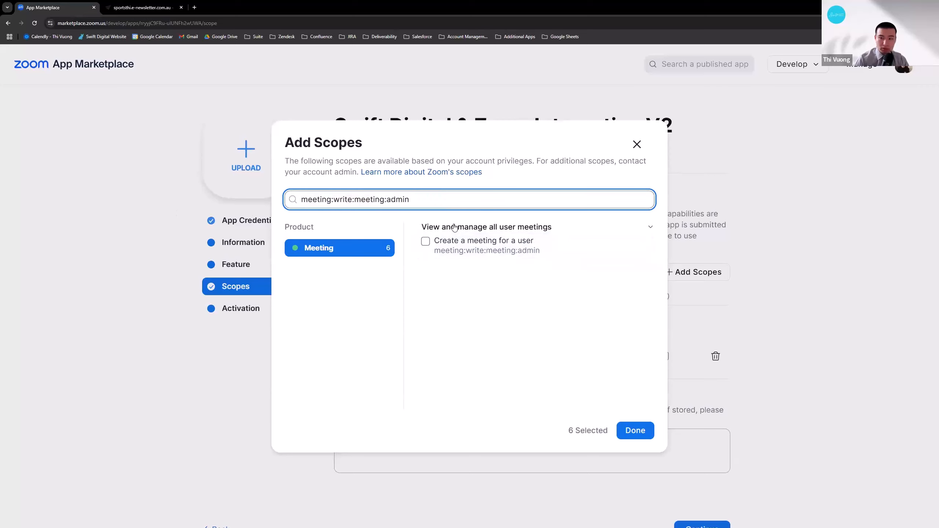
click(426, 241)
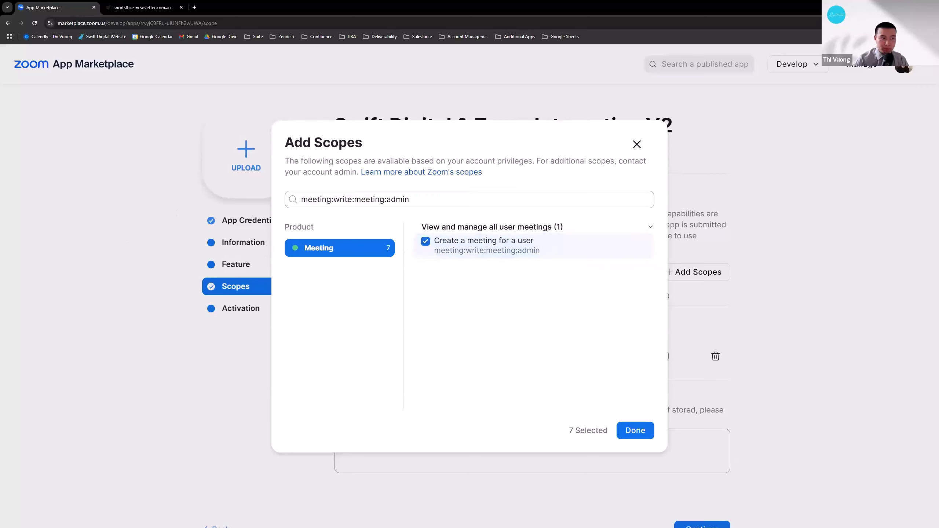
Step: Select the scopes meeting:write:registrant:admin (Add a registrant to a meeting) and meeting:delete:registrant:master for removing sub-account meeting registrants
click(370, 200)
key(ctrl+a)
text(meeting:write:registrant:admin)
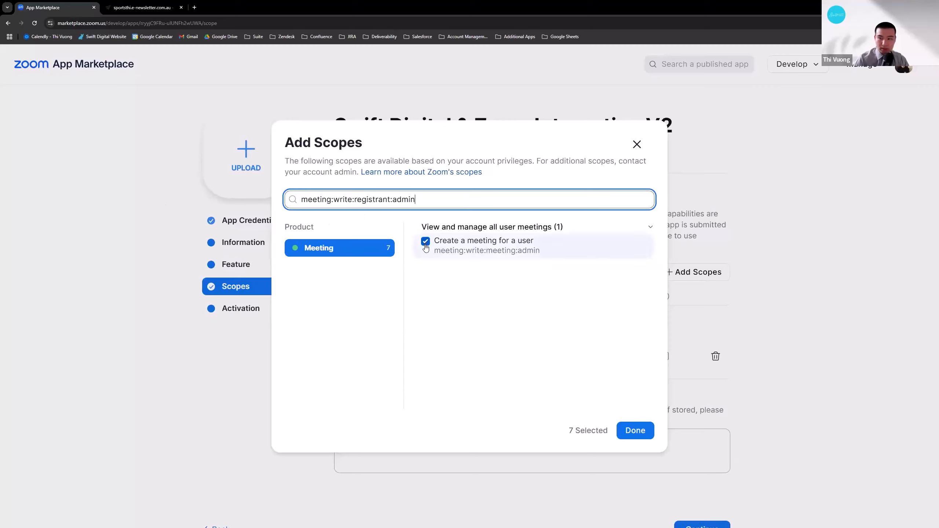
click(426, 241)
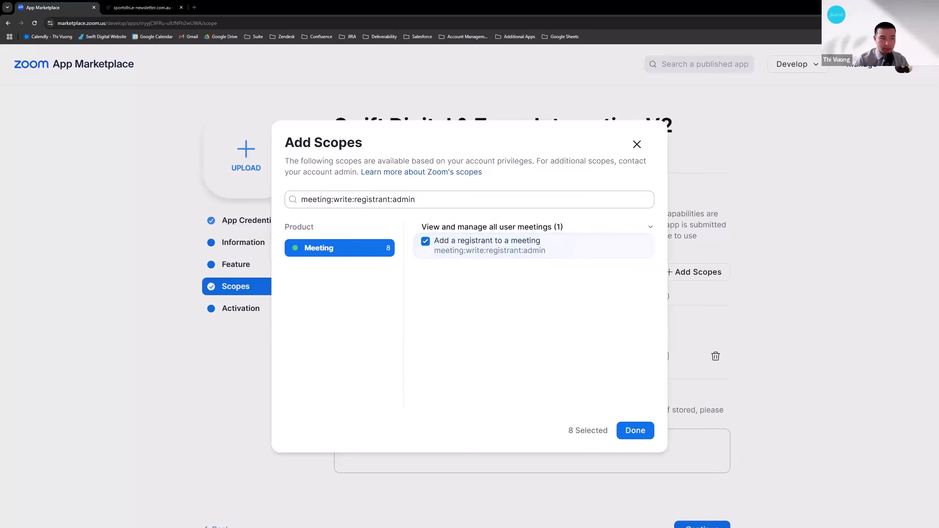
click(400, 201)
key(ctrl+a)
text(meeting:delete:registrant:master)
click(426, 241)
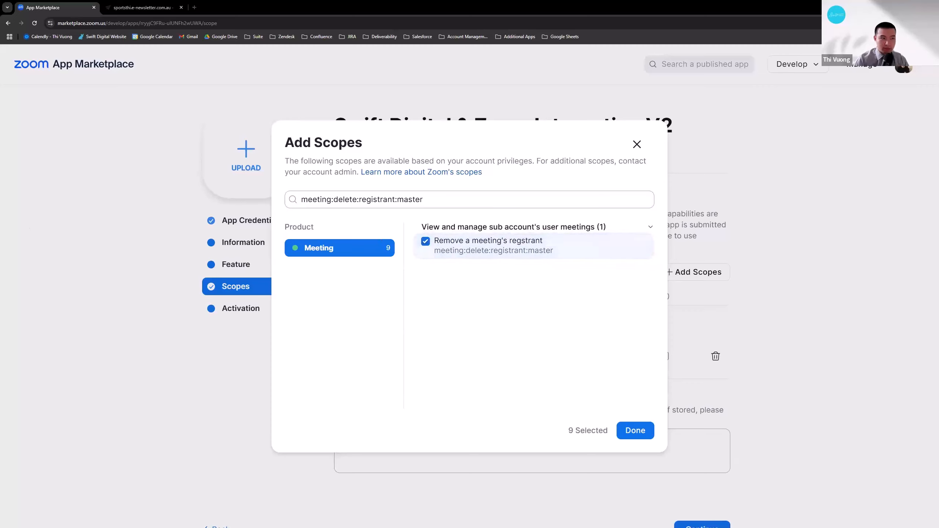
Step: Select the sub-account scopes meeting:read:meeting:master (View a meeting) and meeting:read:participant:master (View a meeting's participant)
click(347, 202)
key(ctrl+a)
text(meeting:read:meeting:master)
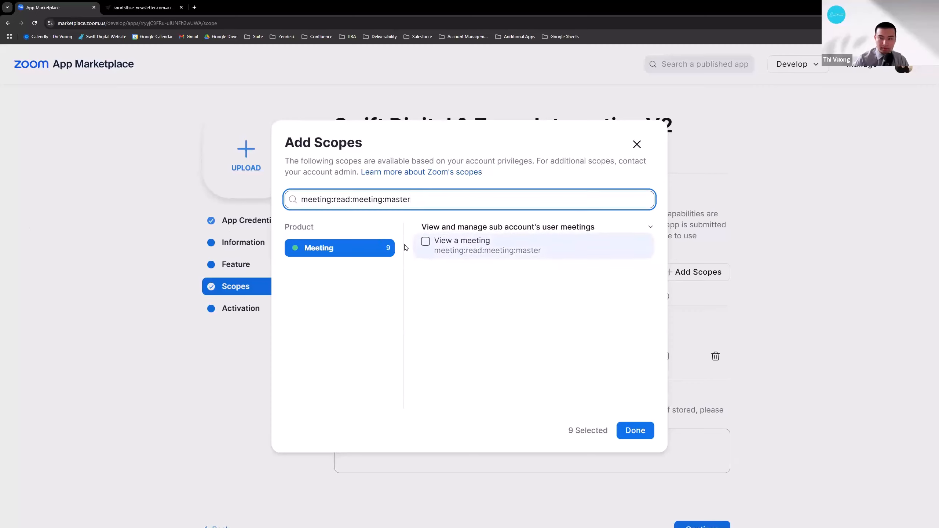
click(426, 241)
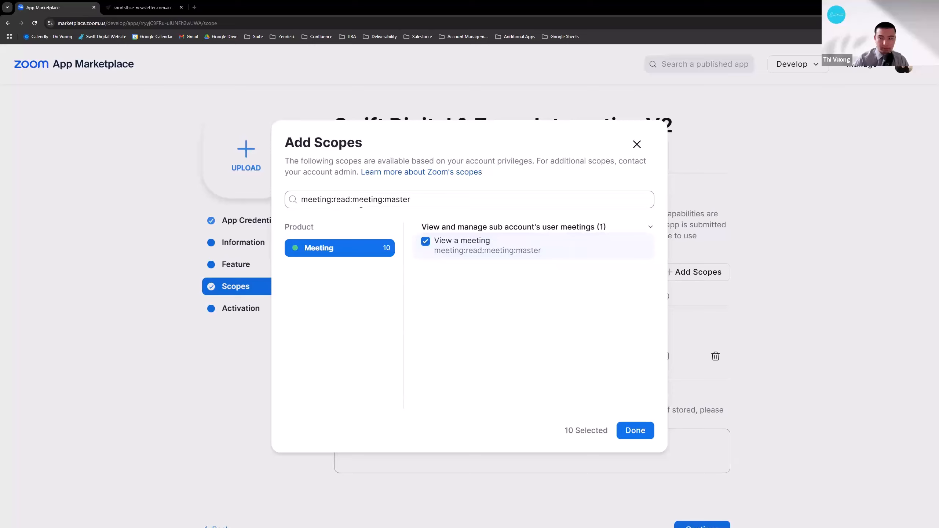
click(347, 200)
key(ctrl+a)
text(meeting:read:participant:master)
click(426, 241)
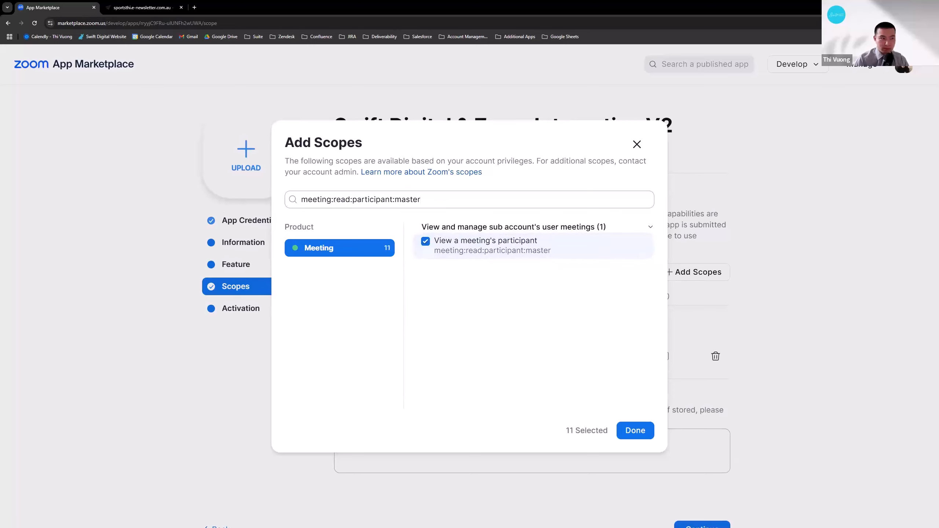
Step: Select the sub-account scopes meeting:read:registrant:master (View a meeting's registrant) and meeting:write:registrant:master (Add a registrant to a meeting)
click(373, 199)
key(ctrl+a)
text(meeting:read:registrant:master)
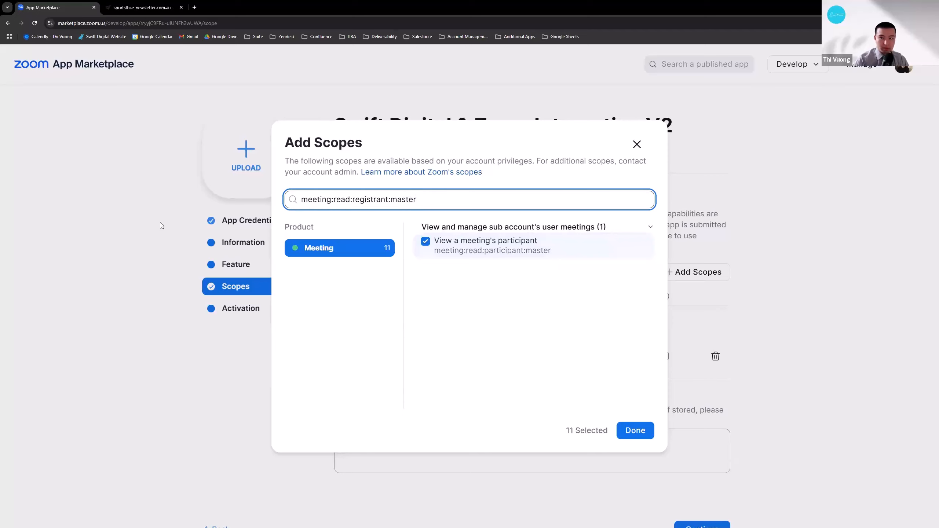
click(426, 242)
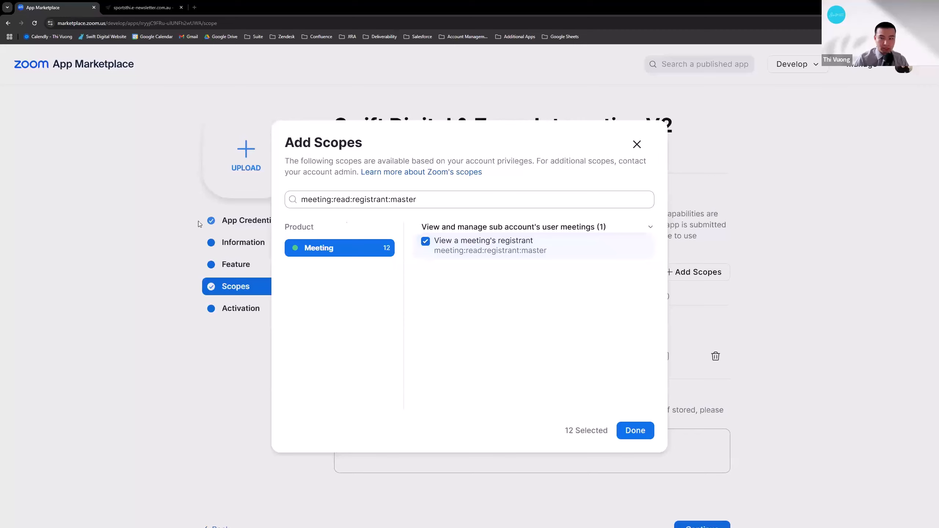
click(396, 203)
key(ctrl+a)
text(meeting:write:registrant:master)
click(426, 241)
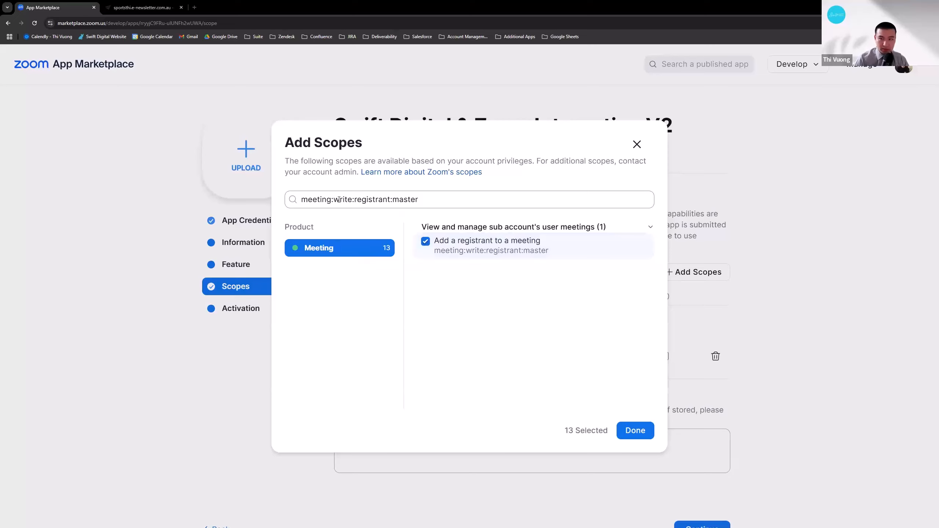
Step: Select the View a user scopes user:read:user:admin and user:read:user:master
key(ctrl+a)
text(user:read:user:admin)
click(426, 242)
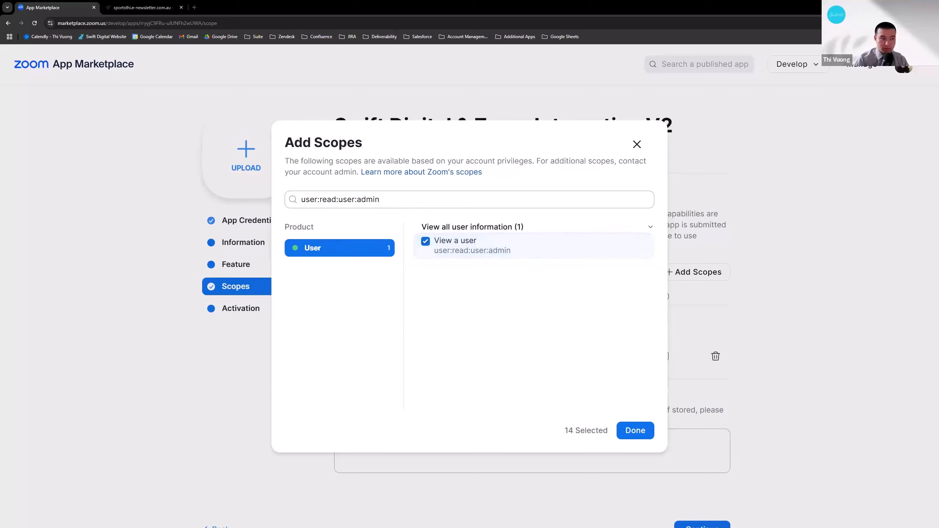
click(333, 206)
key(ctrl+a)
text(user:read:user:master)
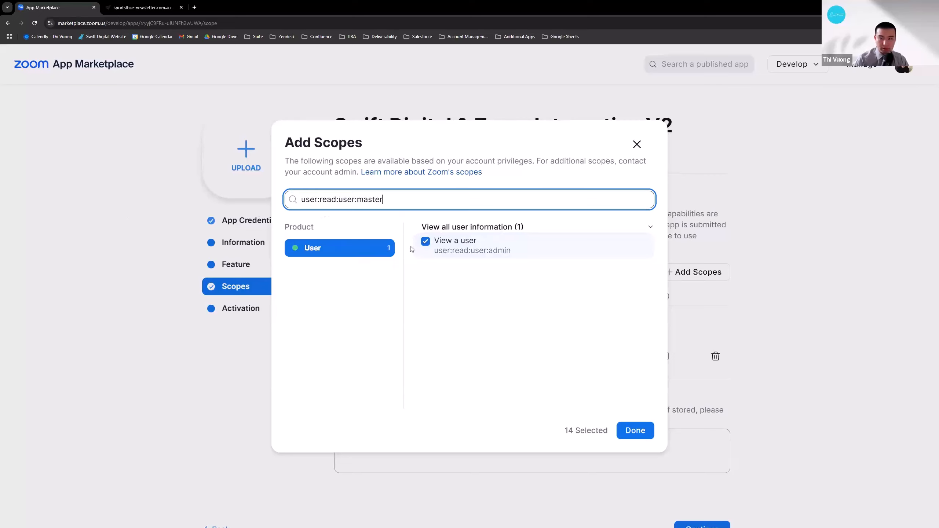
click(426, 241)
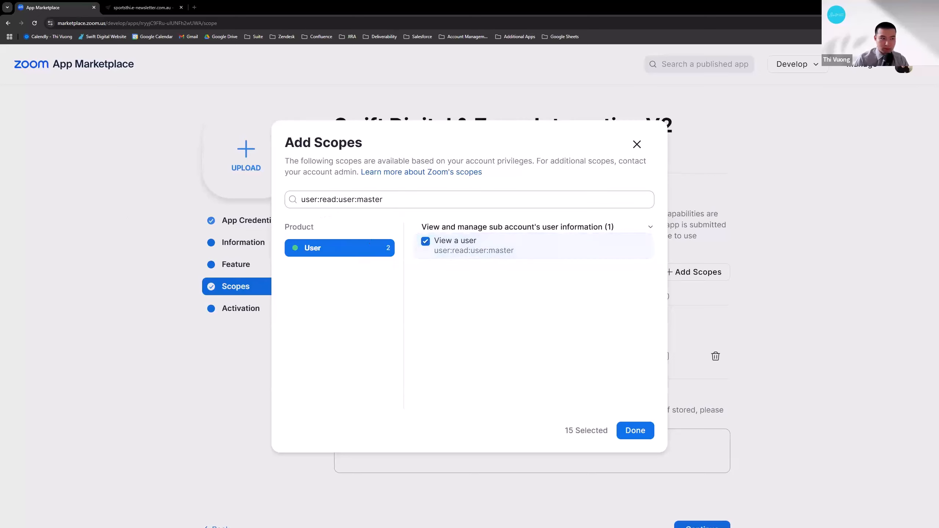
click(350, 197)
key(ctrl+a)
text(user:write:user:admin)
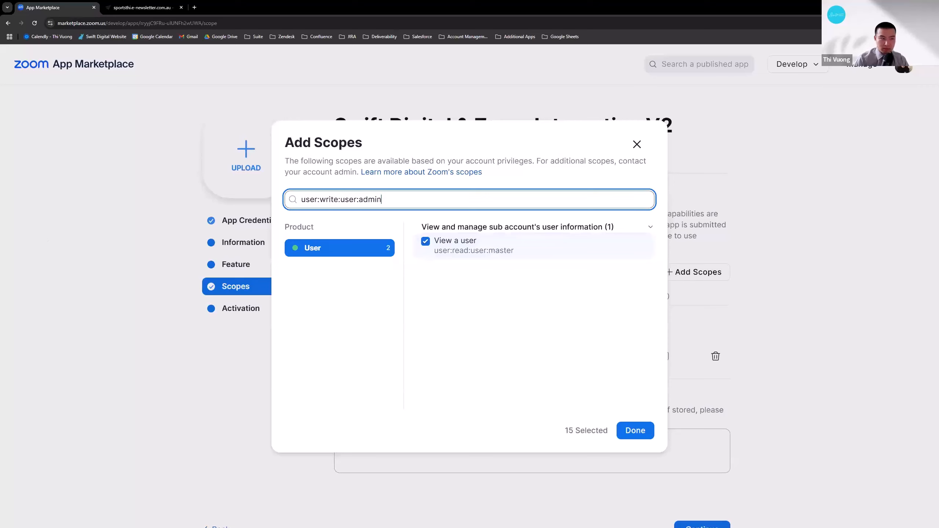
Step: Select the scopes webinar:read:list_registrants:admin (View a webinar's registrants) and user:write:user:admin (Create a user)
click(344, 204)
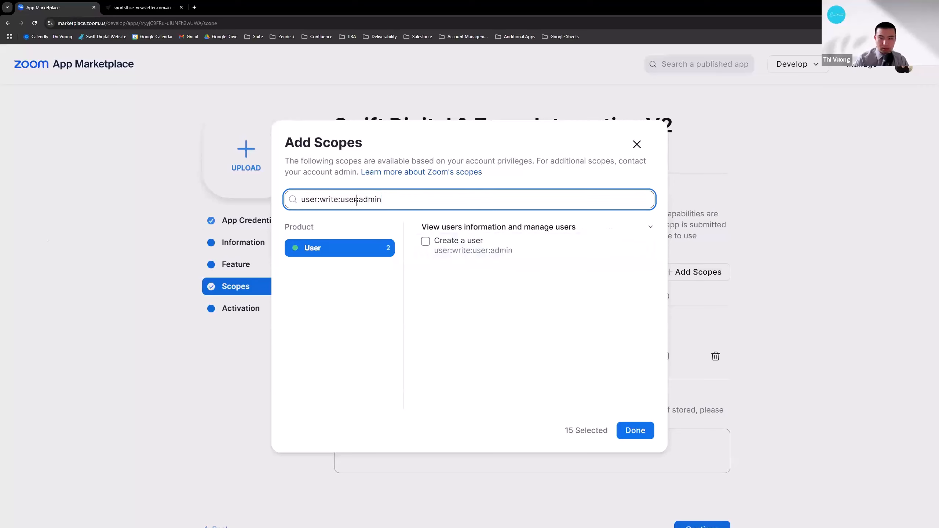
key(ctrl+a)
text(webinar:read:list_registrants:admin)
click(426, 241)
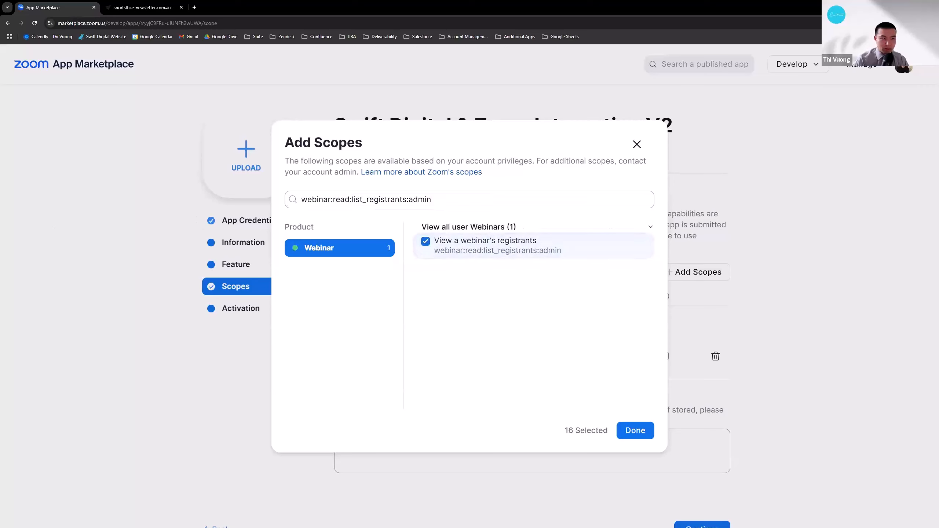
click(372, 198)
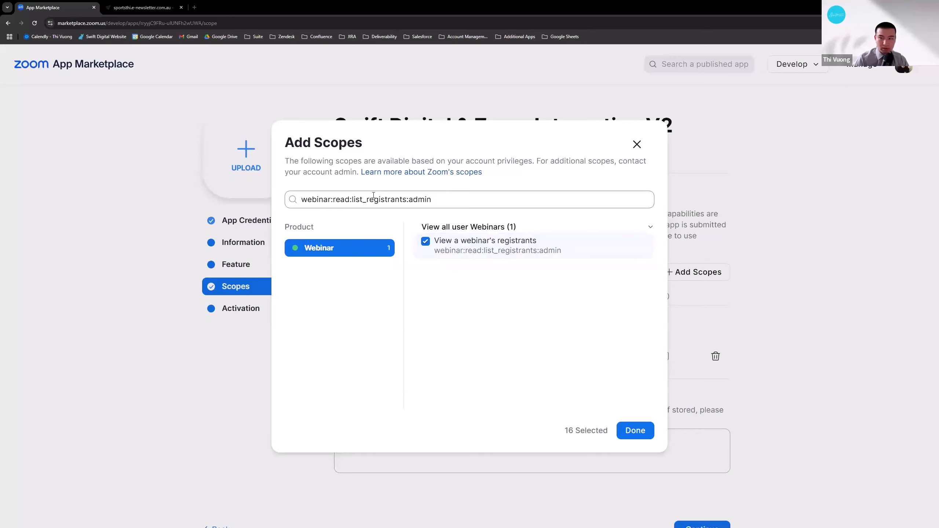
key(ctrl+a)
text(user:write:user:admin)
click(426, 241)
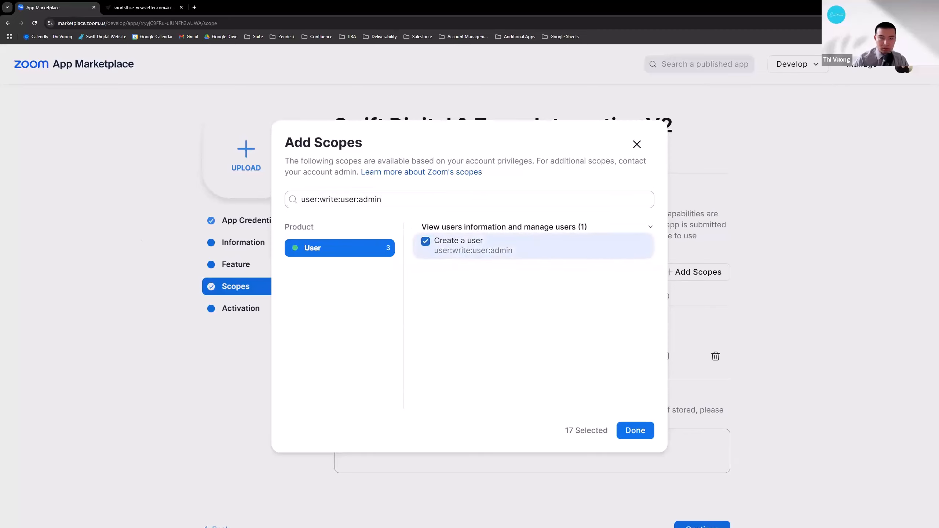
Step: Find and select the scope webinar:read:webinar:admin (View a webinar)
click(370, 200)
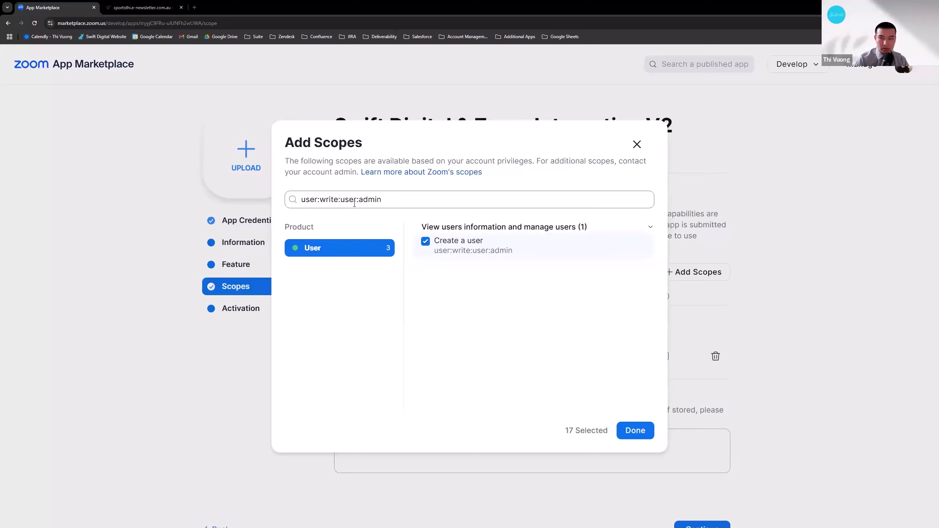
key(ctrl+a)
text(webinar:read:webinar:admin)
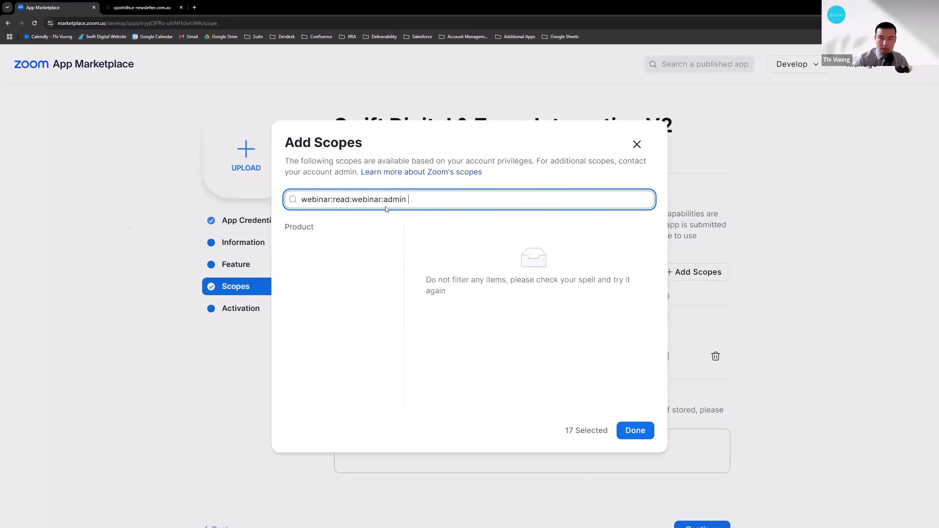
key(alt+Tab)
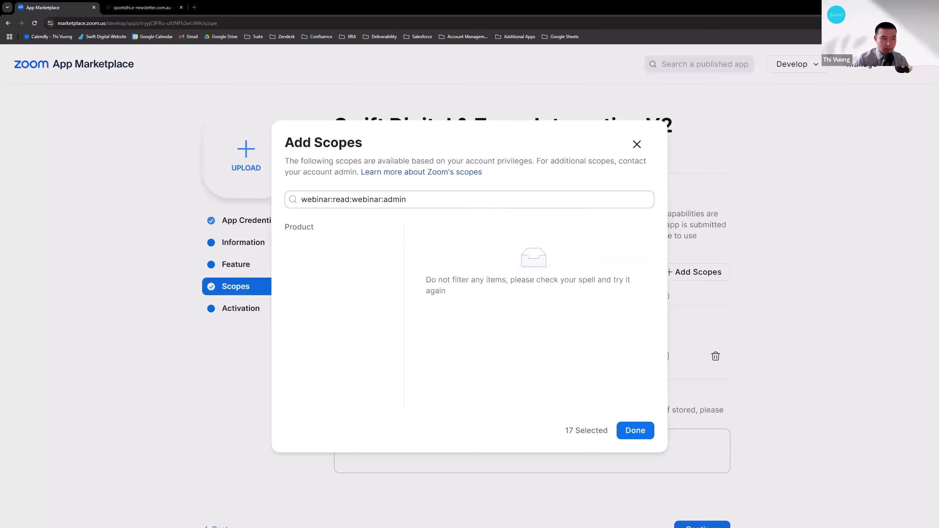
click(371, 201)
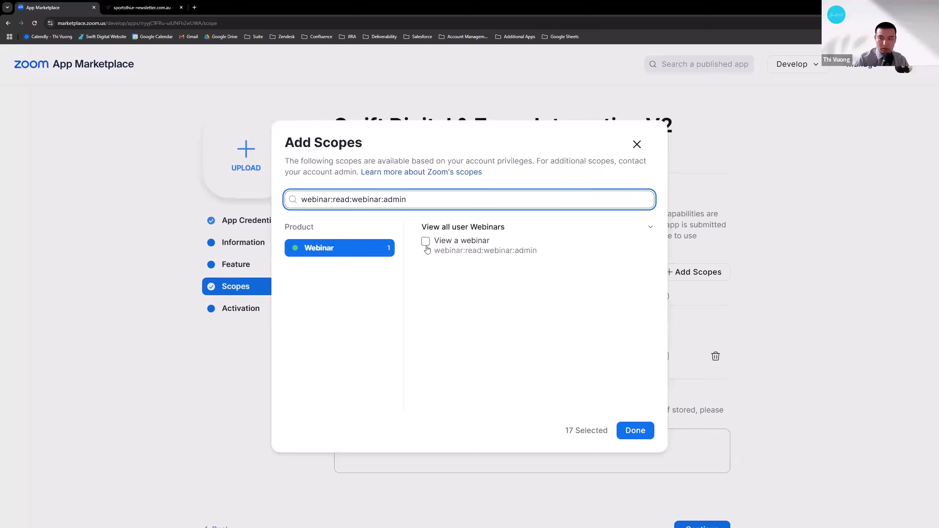
click(426, 241)
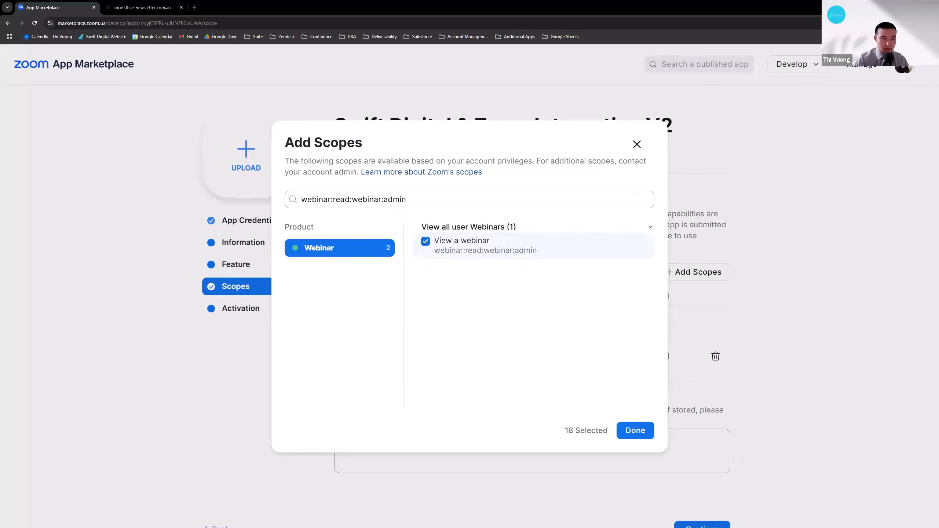
Step: Select the scopes webinar:delete:registrant:admin (Remove a webinar's registrant) and webinar:write:registrant:admin (Add a registrant to a webinar)
click(370, 200)
key(ctrl+a)
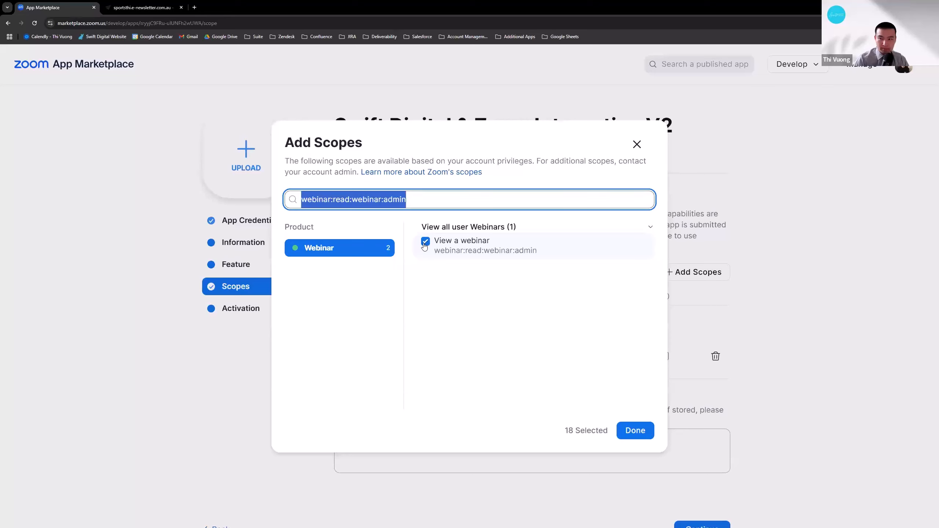
text(webinar:delete:registrant:admin)
click(426, 242)
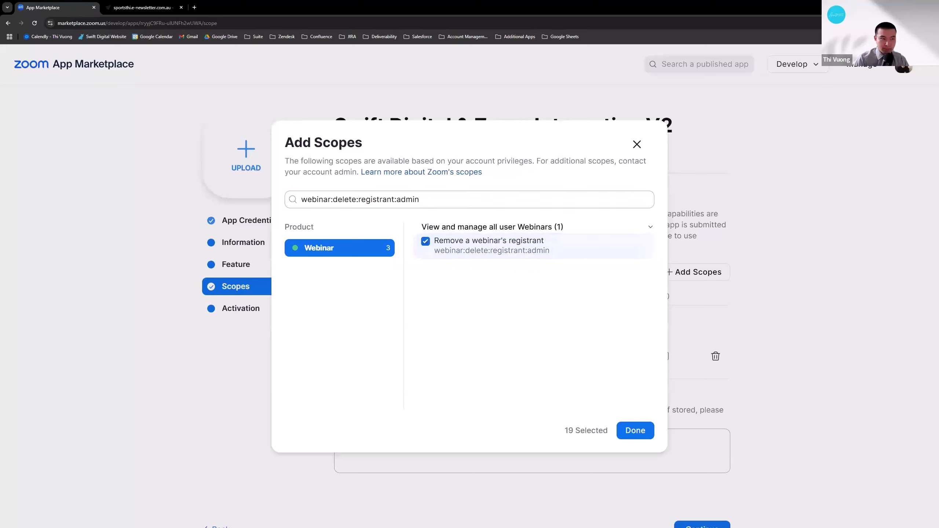
click(425, 200)
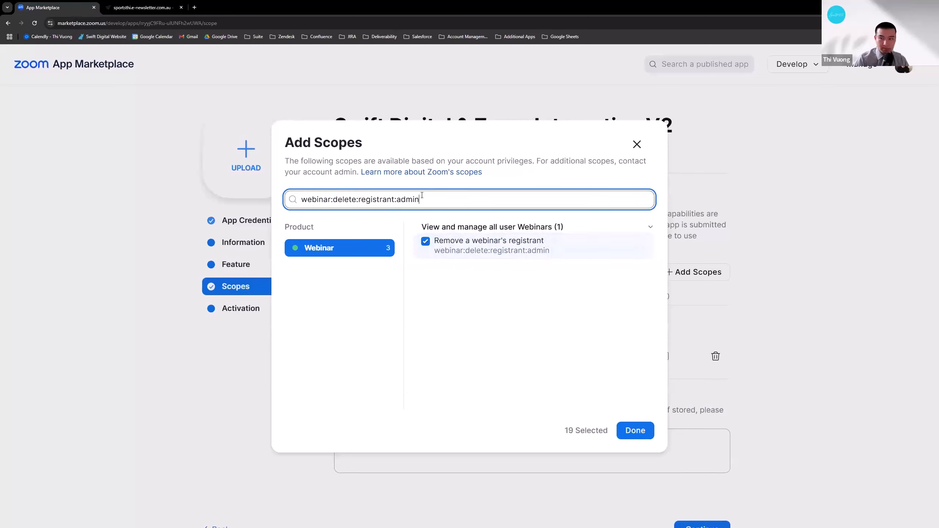
key(ctrl+a)
text(webinar:write:registrant:admin)
click(425, 241)
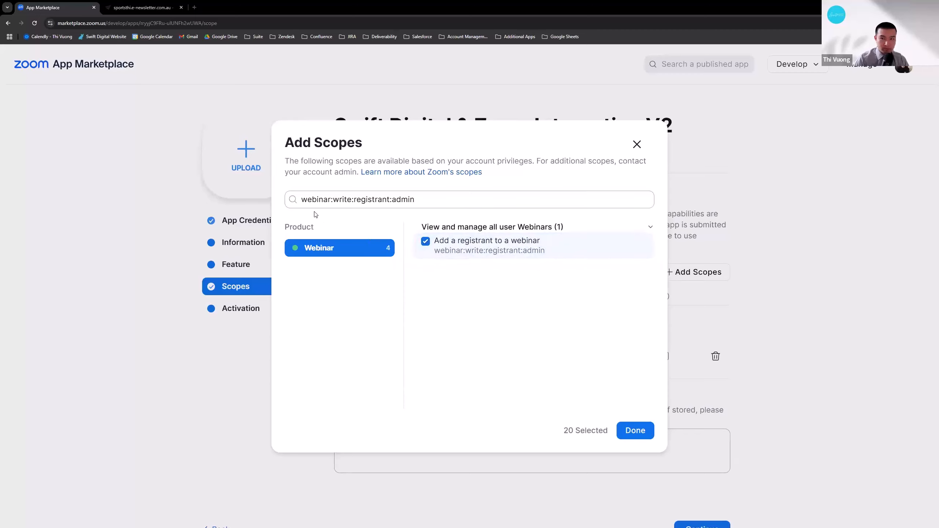
Step: Find and select the scope webinar:read:live_streaming_token:admin (View a webinar live streaming join token)
click(336, 202)
key(ctrl+a)
text(webinar:delete:registrant:master)
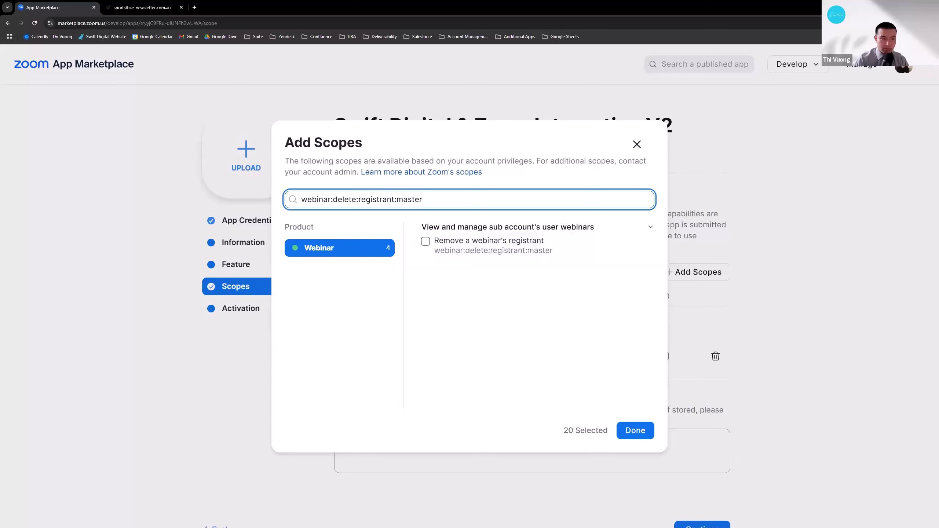
click(390, 202)
key(ctrl+a)
text(webinar:read:live_streaming_token:admin)
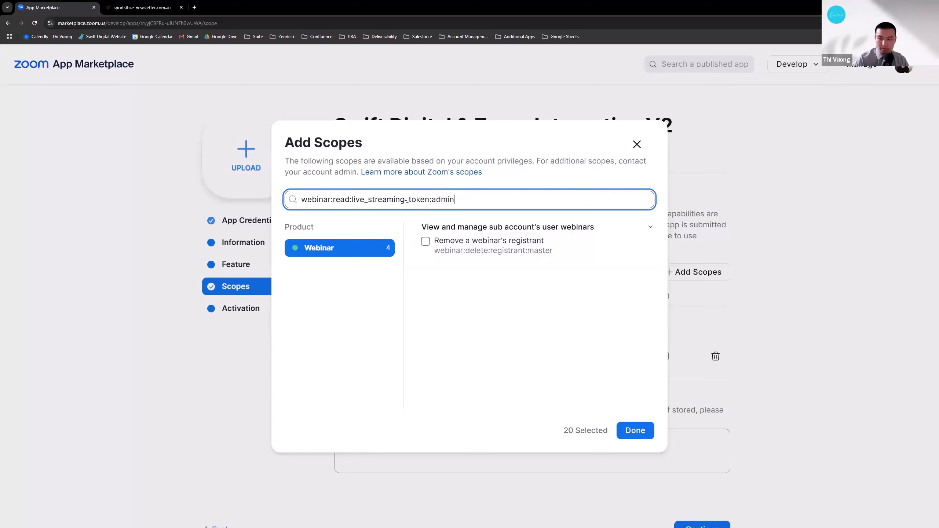
click(425, 241)
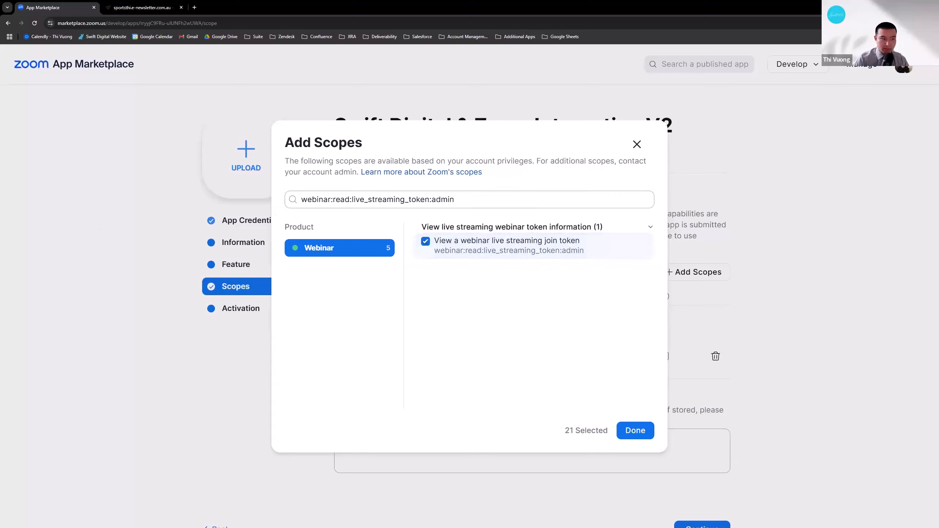
Step: Select the sub-account scope webinar:delete:registrant:master (Remove a webinar's registrant)
click(394, 204)
key(ctrl+a)
text(webinar:delete:registrant:master)
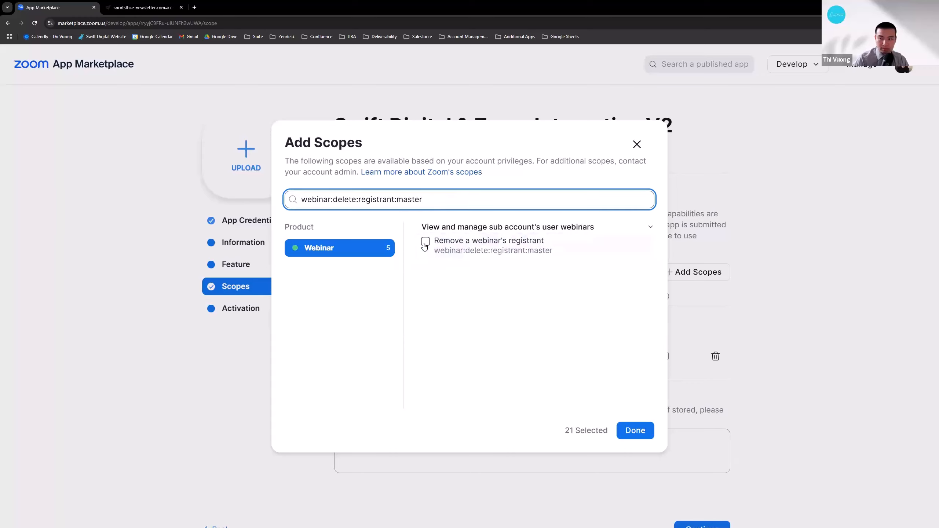
click(426, 242)
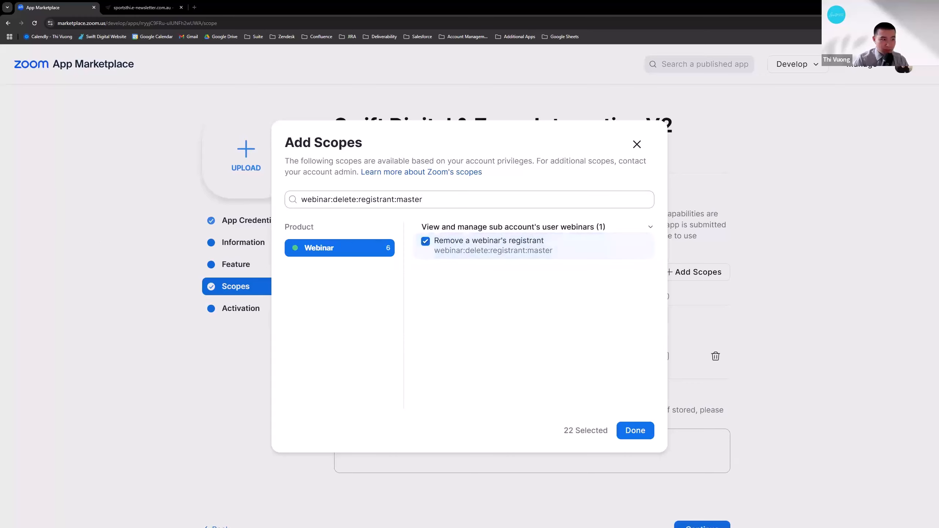
Step: Check the scope webinar:read:list_registrants:admin and select webinar:read:participant:admin (View a webinar's participant)
click(397, 204)
key(ctrl+a)
text(webinar:read:list_registrants:admin)
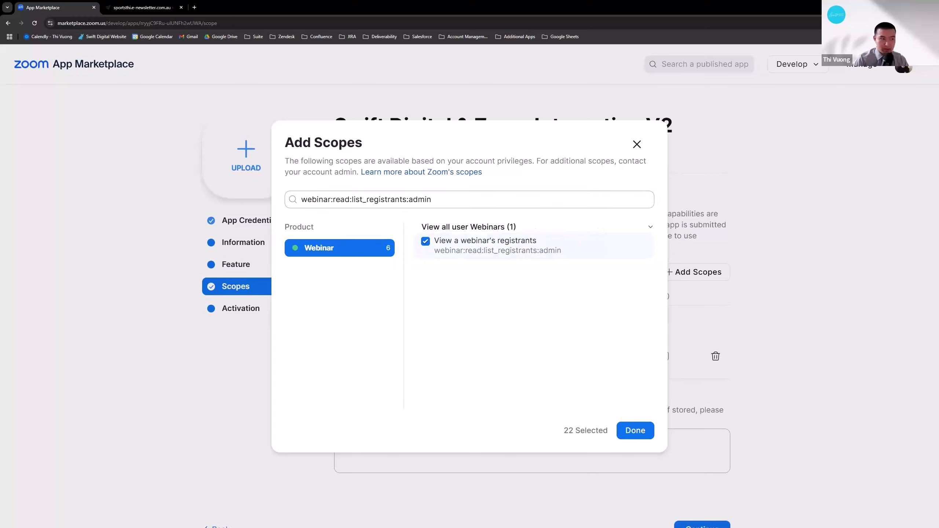
key(ctrl+a)
text(webinar:read:participant:admin)
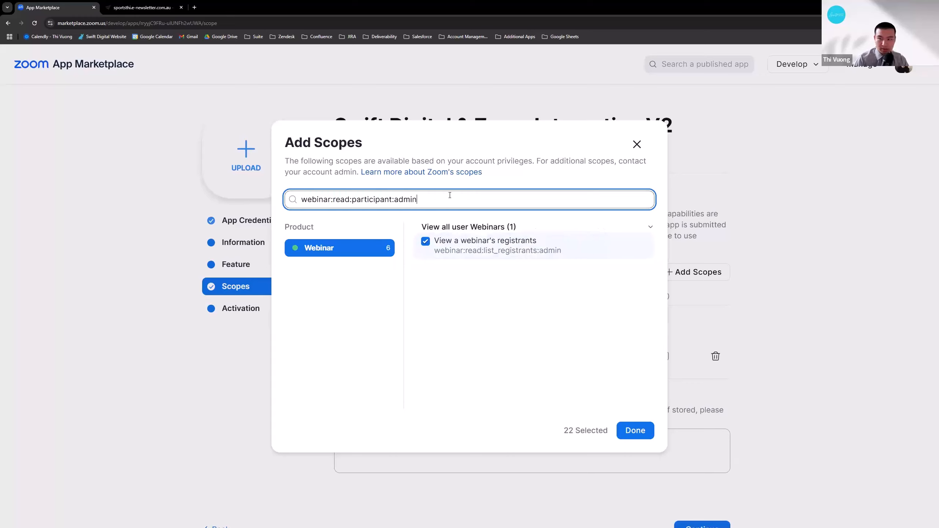
click(425, 241)
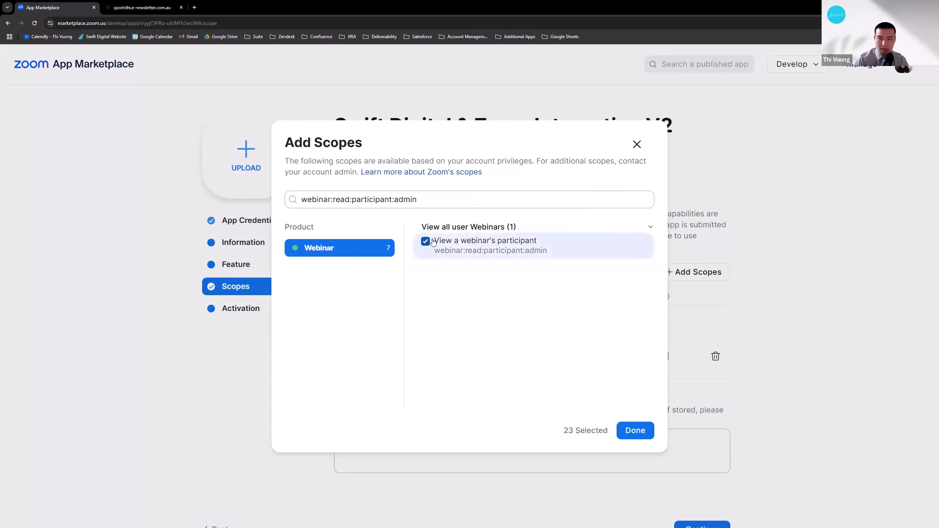
Step: Confirm the scope selection, review the added meeting, user and webinar scopes, and continue to the app's activation page
click(628, 432)
scroll(579, 333, down, 7)
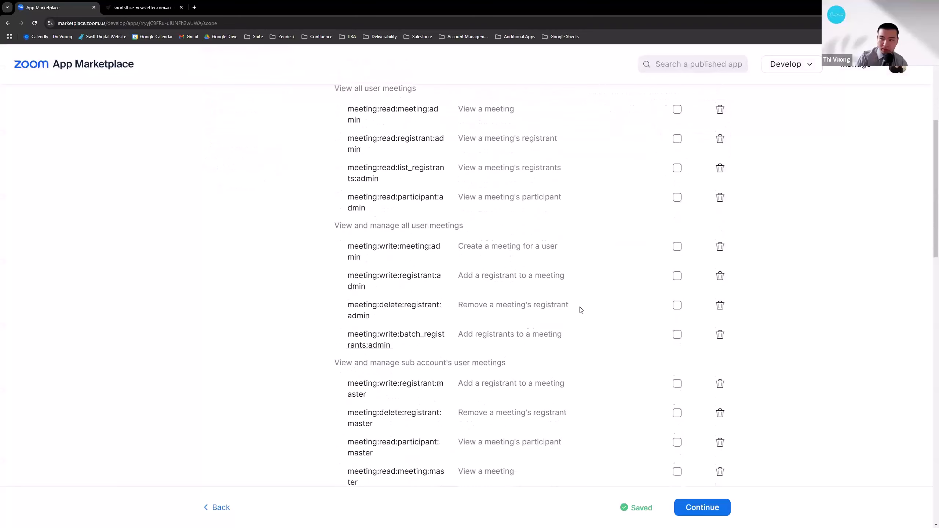
scroll(581, 311, down, 10)
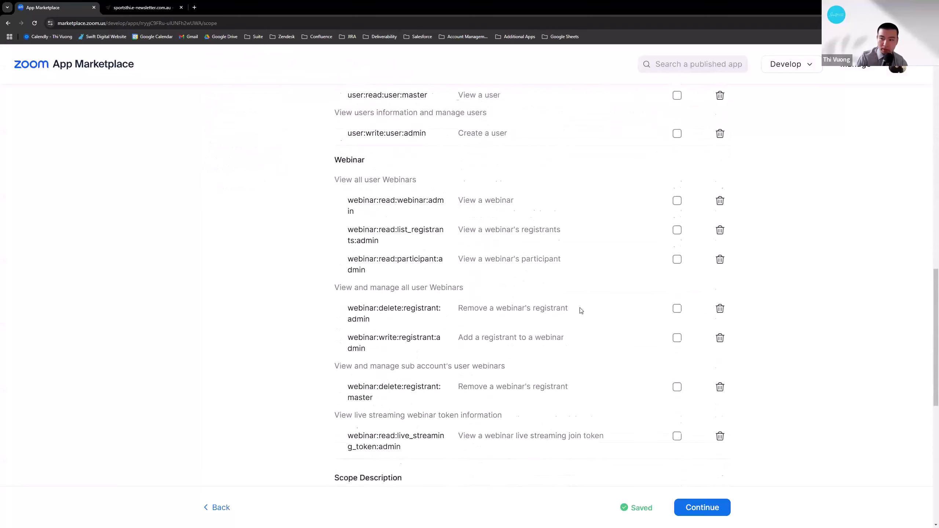
scroll(580, 310, down, 4)
scroll(579, 313, up, 20)
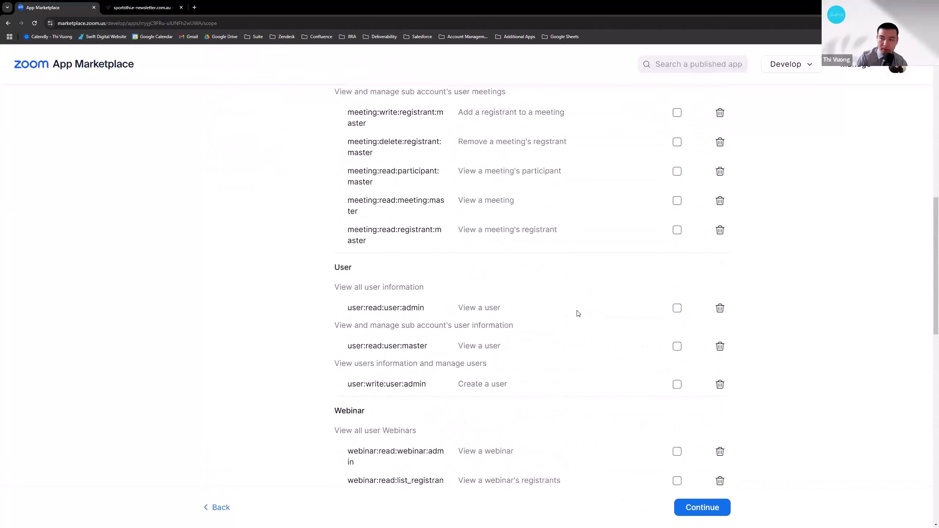
scroll(578, 314, up, 3)
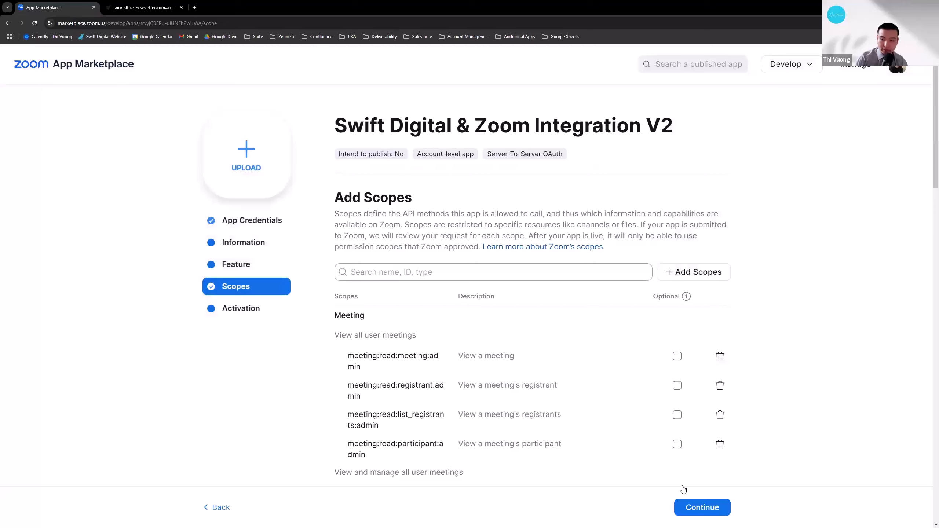
click(699, 511)
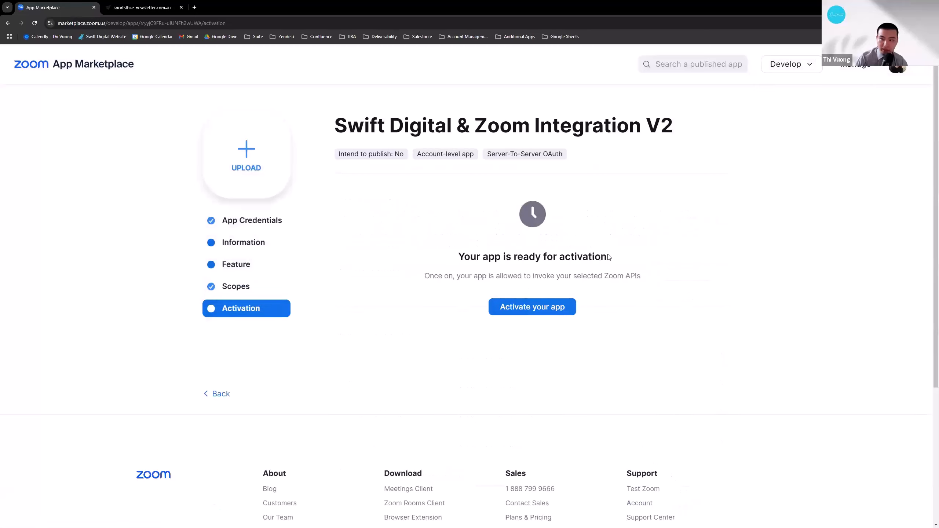
Step: Activate the Swift Digital & Zoom Integration V2 app
drag(608, 258, 459, 255)
click(521, 289)
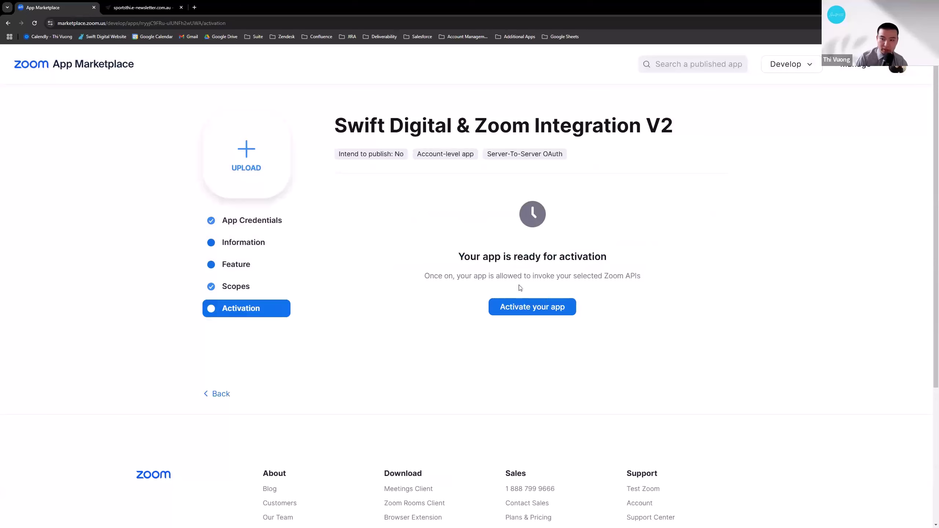
click(532, 308)
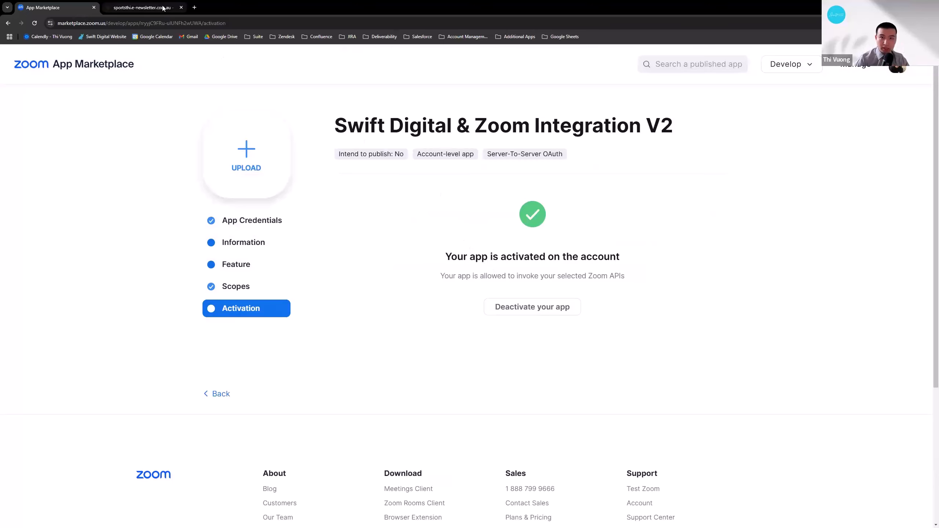
Step: Switch to the Swift Digital suite and open the Administration module, enlarging the page to 150%
click(151, 9)
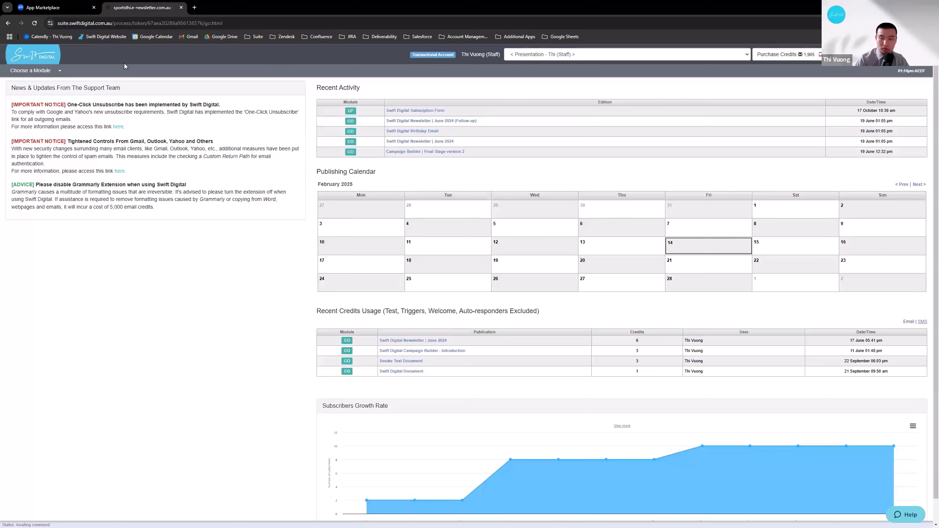
click(61, 71)
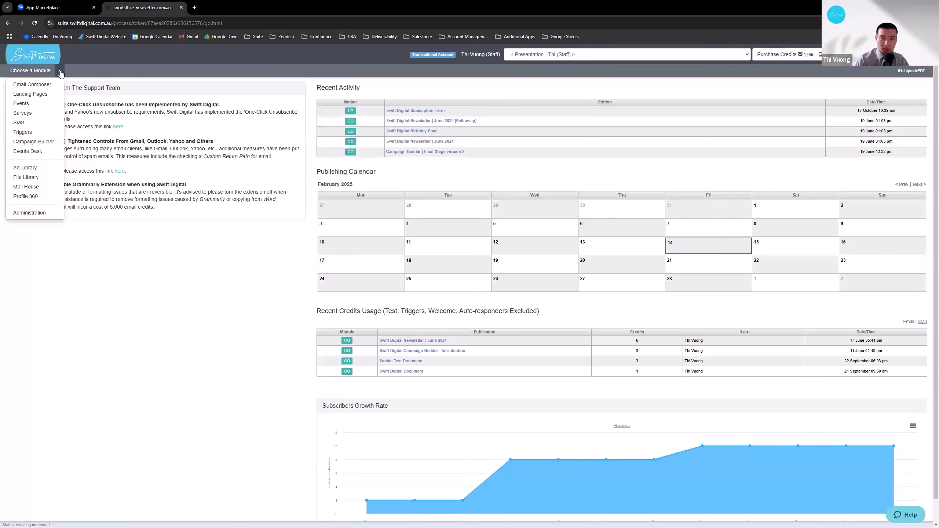
click(37, 216)
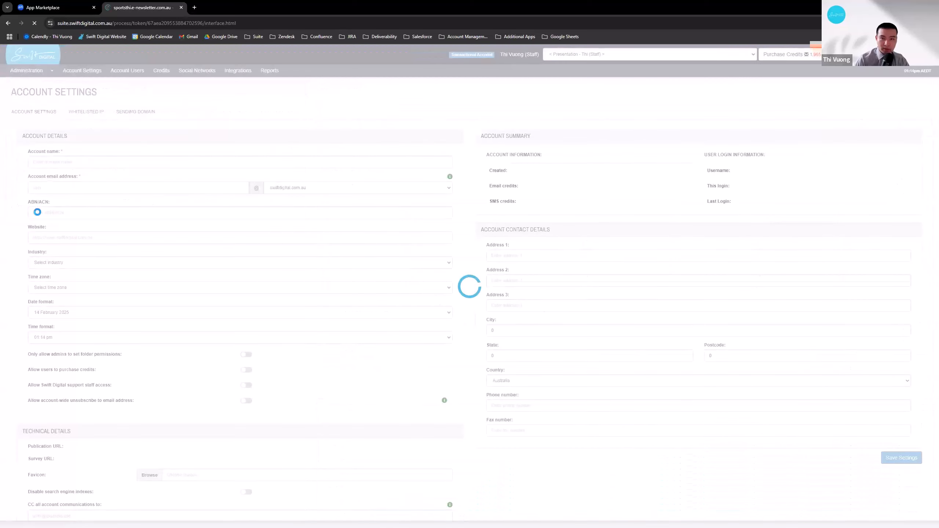
key(ctrl+plus)
key(ctrl+plus)
key(ctrl+plus)
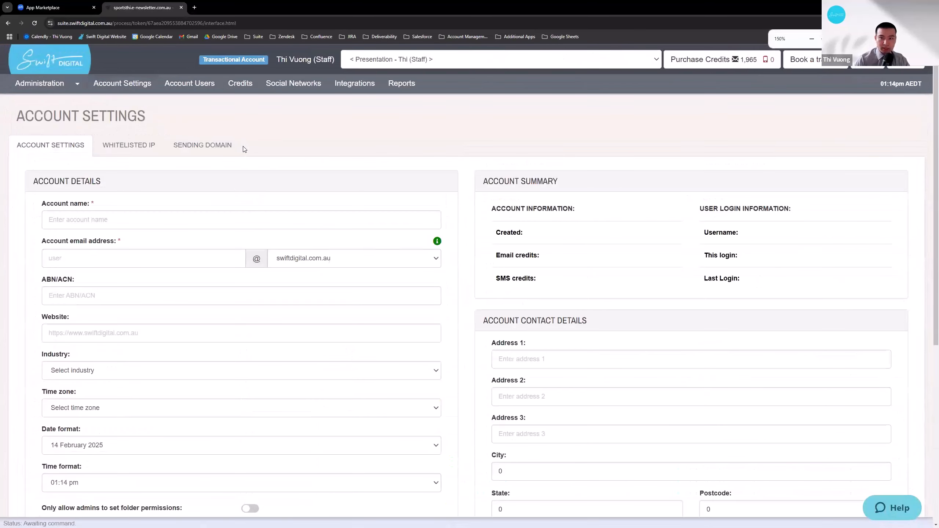
Step: Open the EventsDesk integrations and delete the existing Swift Digital Zoom Integration V2 entry
click(356, 85)
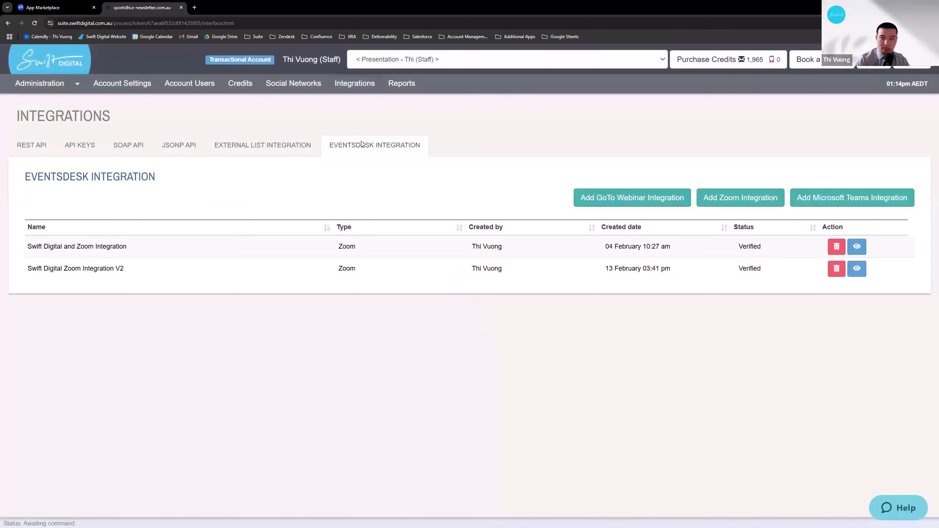
click(830, 270)
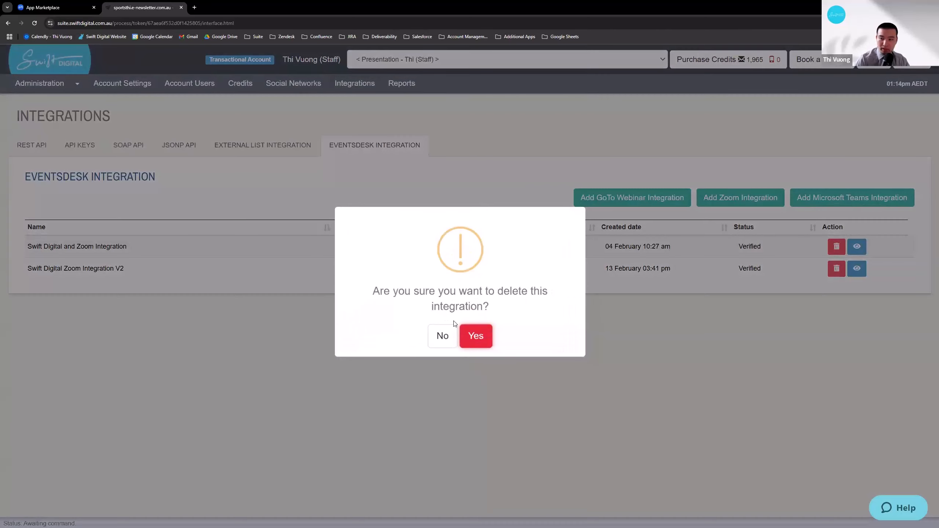
click(481, 339)
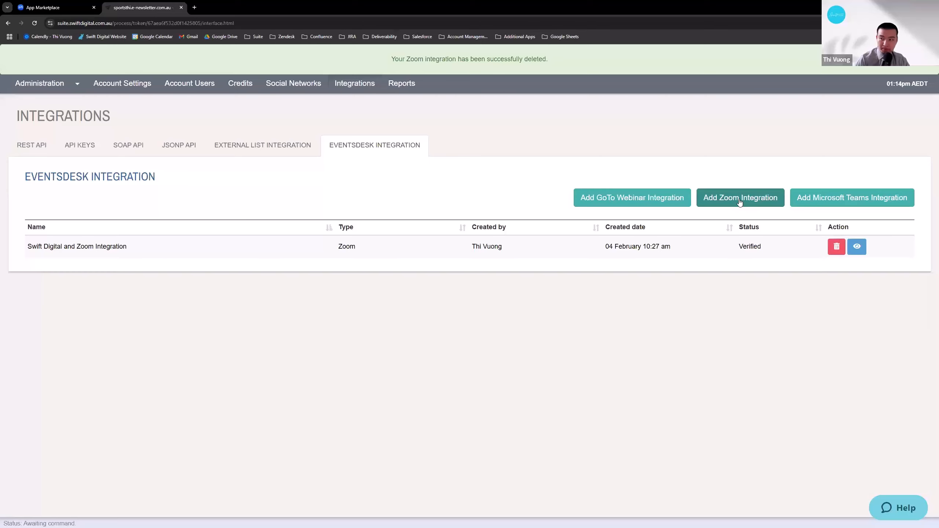
Step: Start a new Zoom integration and name it Swift Digital Zoom Integration V2
click(739, 200)
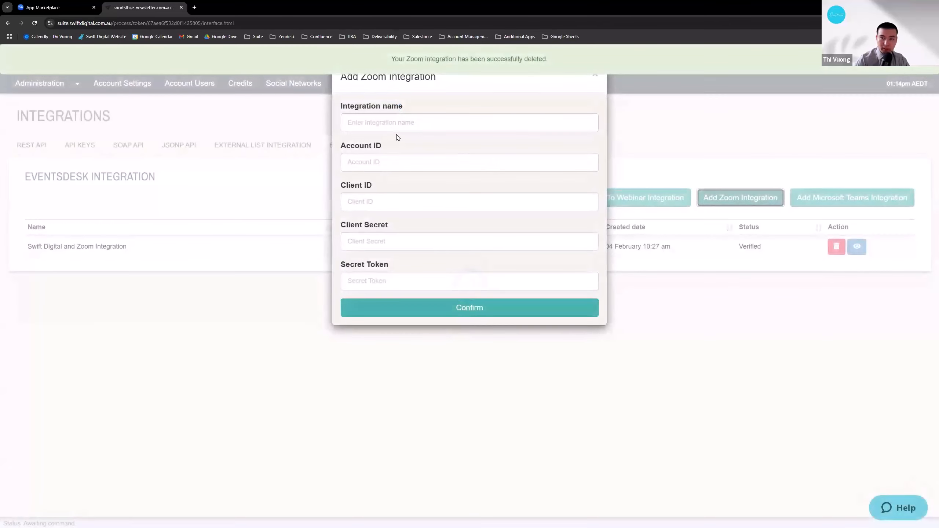
click(399, 122)
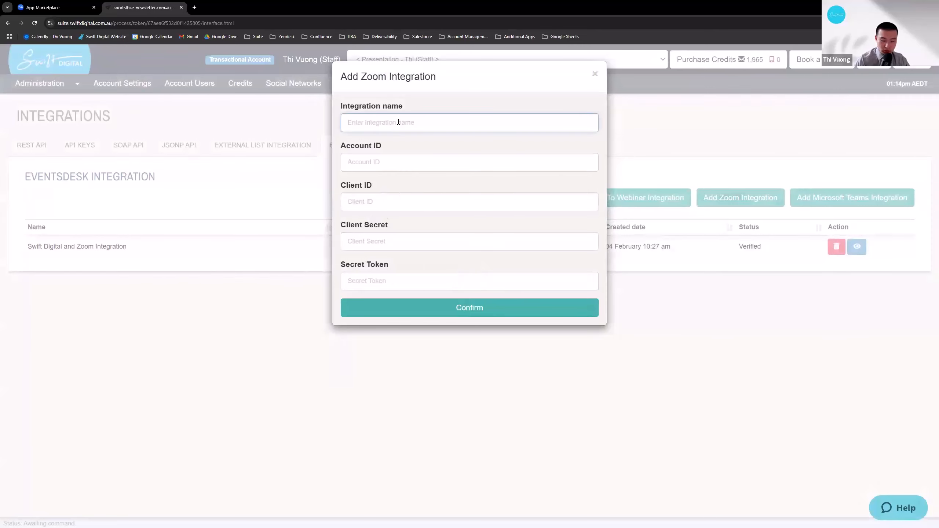
text(Swift Digital )
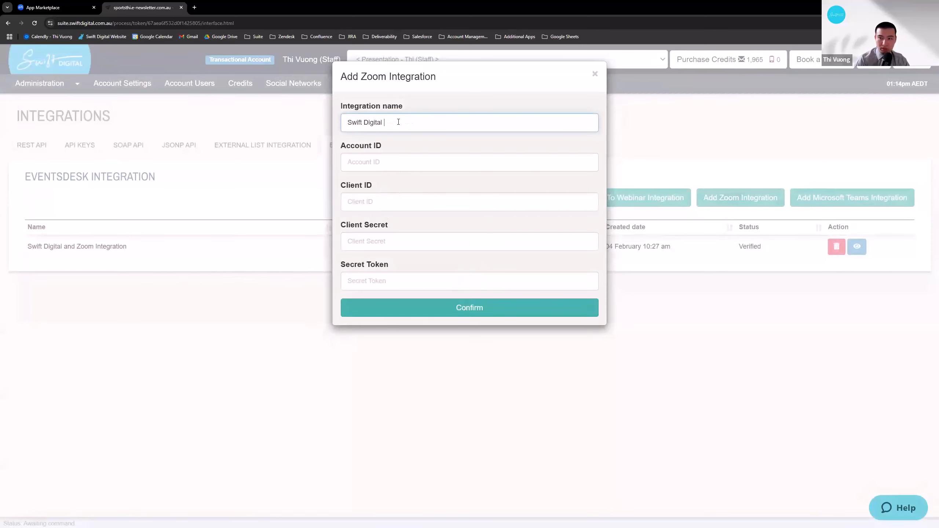
text(Zoom Integration V2)
click(431, 145)
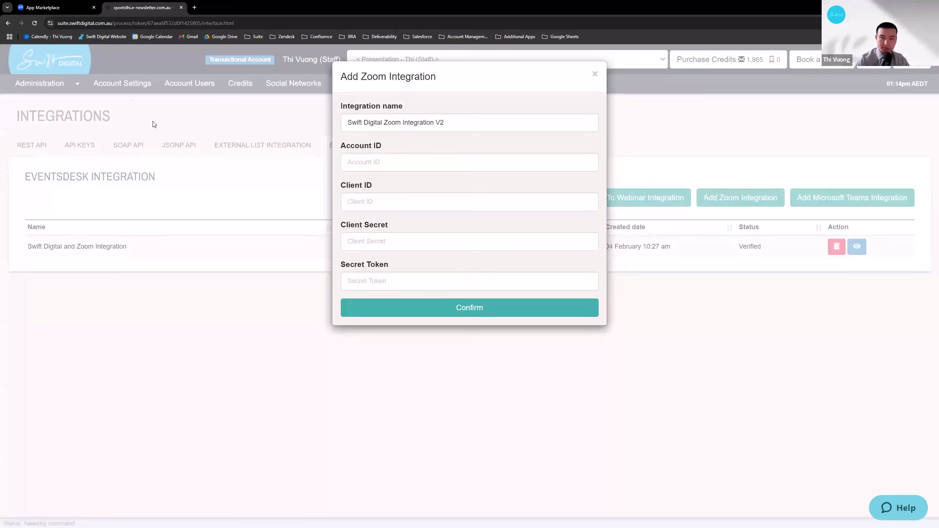
Step: Switch to the Zoom App Marketplace, copy the Account ID from the app credentials and paste it into Swift Digital's Account ID field
mouse_move(70, 11)
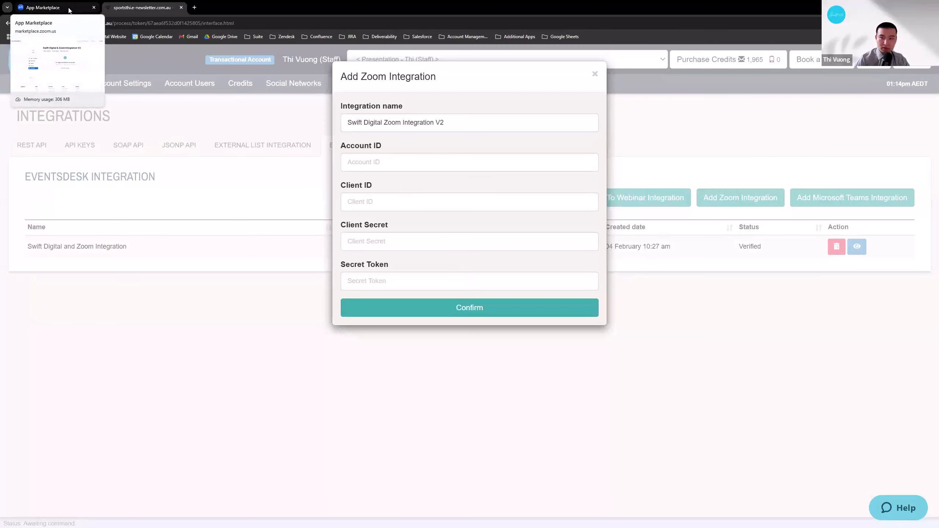
click(69, 10)
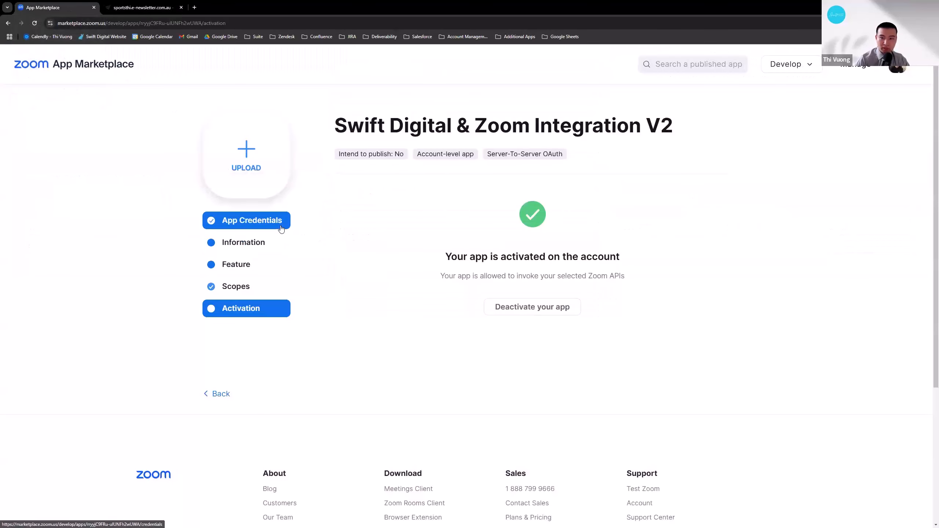
click(281, 226)
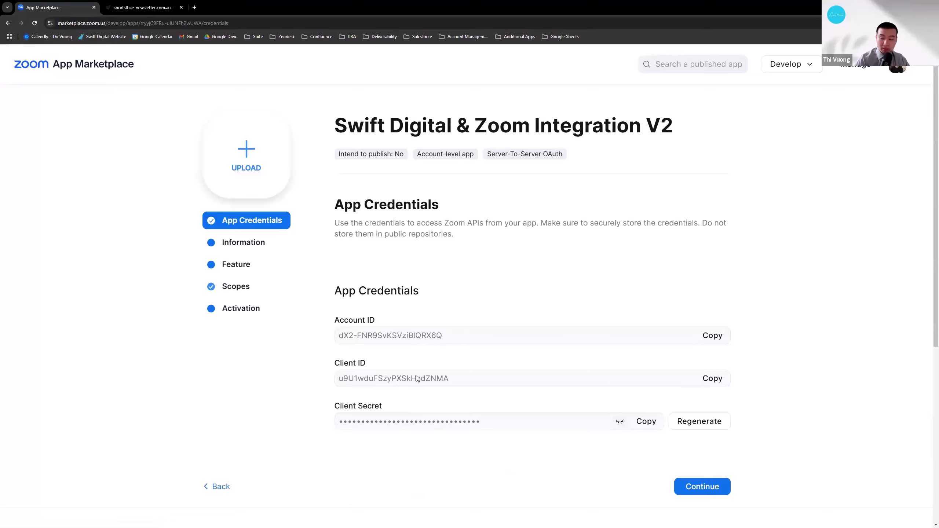
click(718, 337)
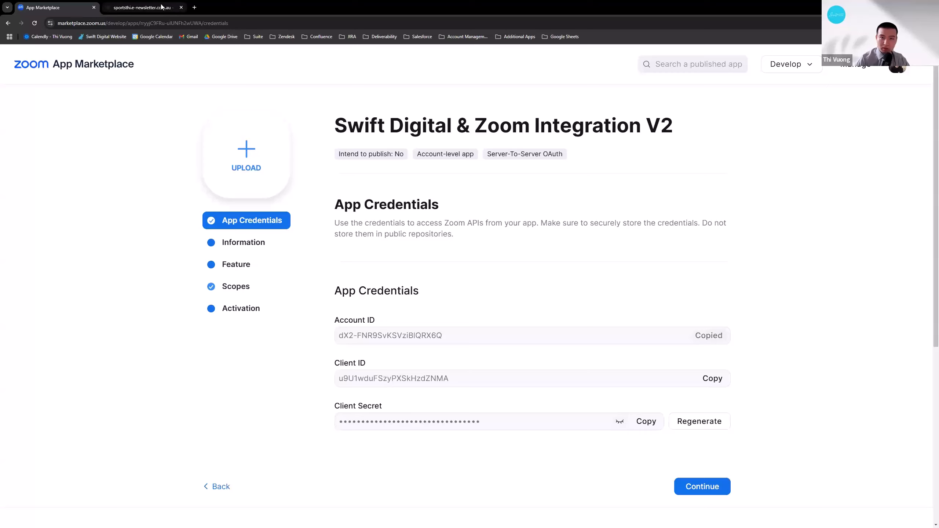
click(142, 8)
click(388, 162)
key(ctrl+v)
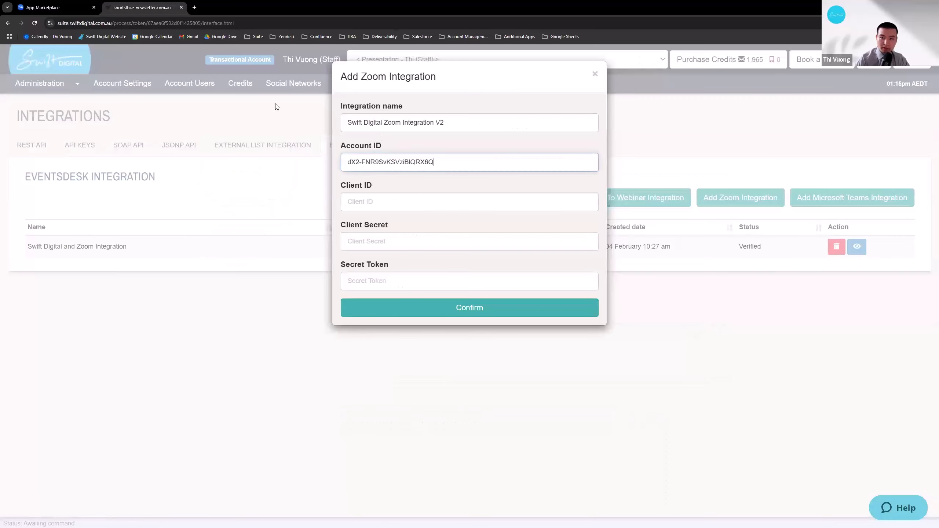
Step: Copy the Client ID from the Zoom app credentials into the Client ID field of Swift Digital's new Zoom integration
click(72, 4)
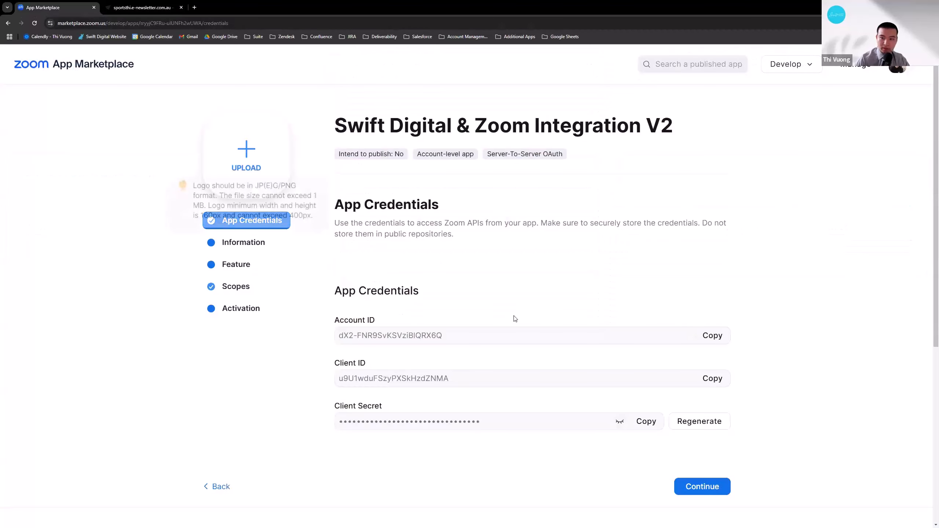
click(712, 379)
click(142, 7)
click(384, 200)
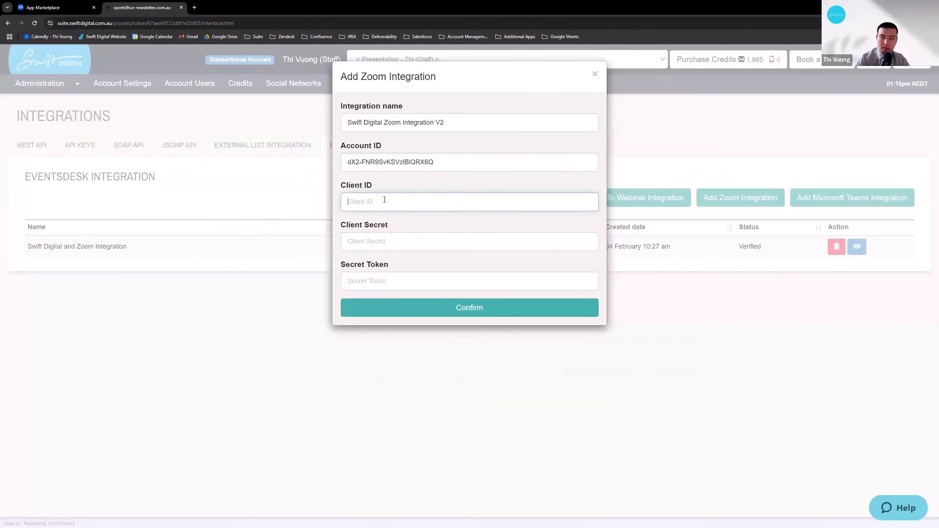
key(ctrl+v)
Step: Copy the Client Secret from the Zoom app credentials into the Client Secret field of Swift Digital's new Zoom integration
key(ctrl+shift+Tab)
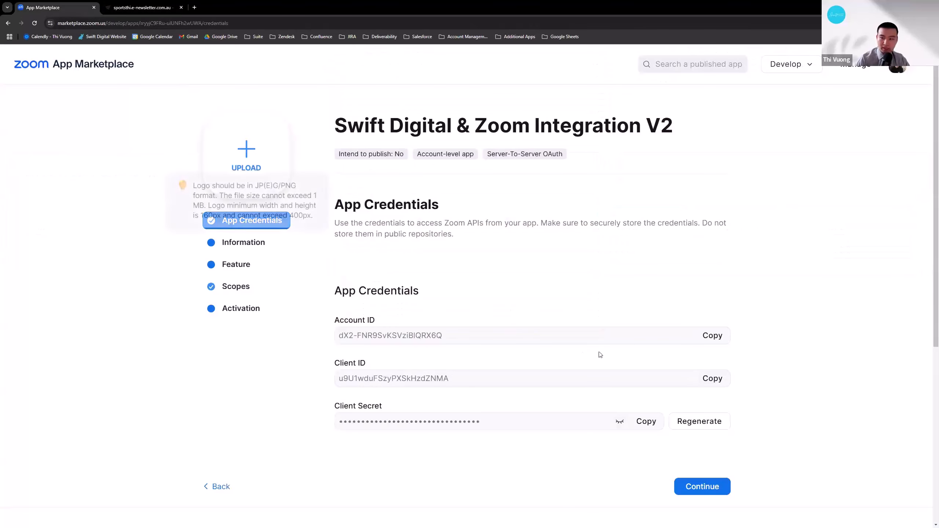
click(647, 421)
key(ctrl+Tab)
click(390, 242)
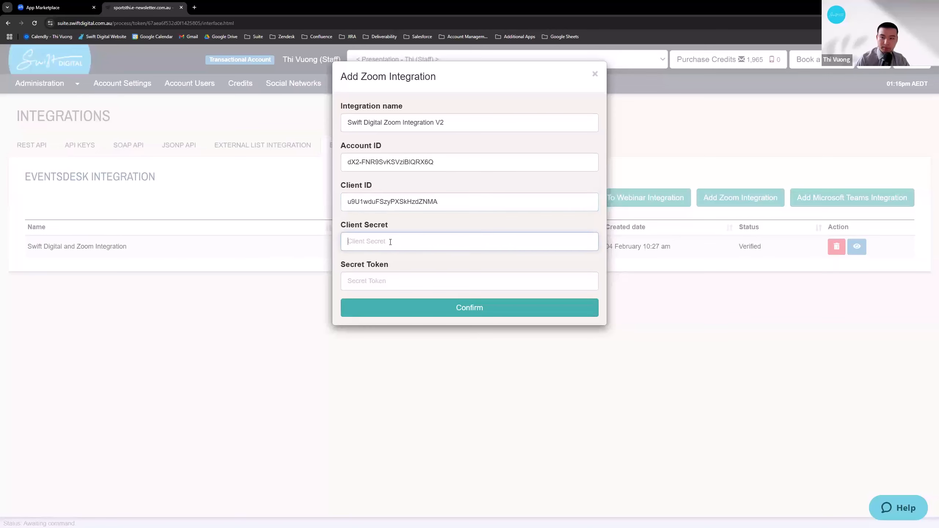
key(ctrl+v)
Step: Copy the Secret Token from the Zoom app's Feature settings into Swift Digital's Secret Token field and confirm the new integration
click(390, 279)
click(45, 3)
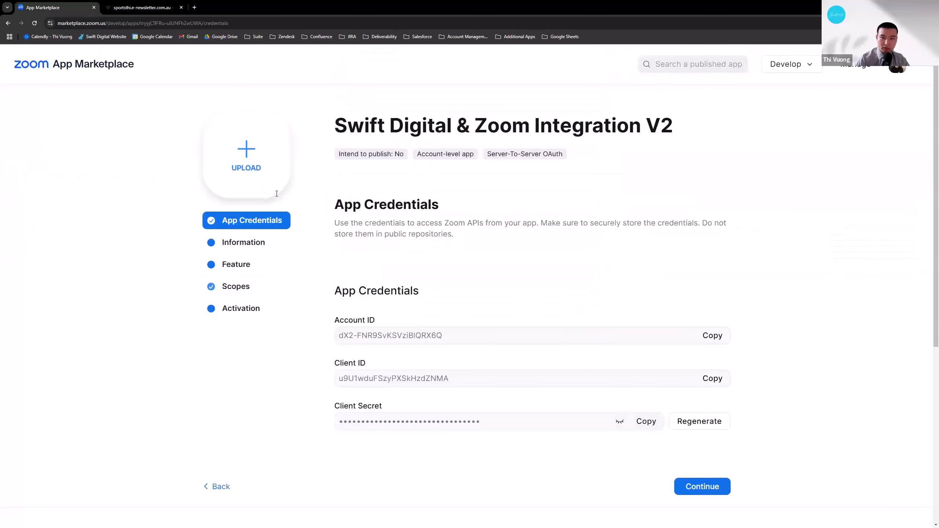
click(244, 243)
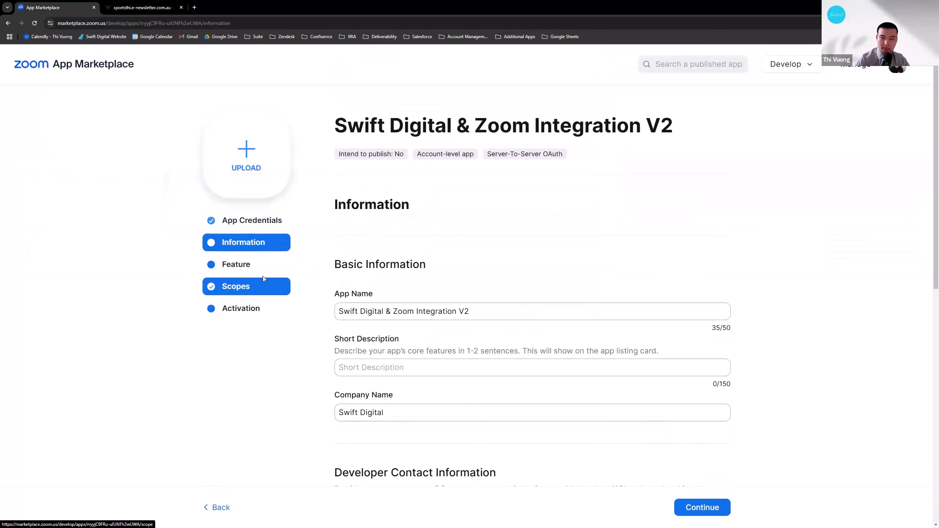
click(255, 264)
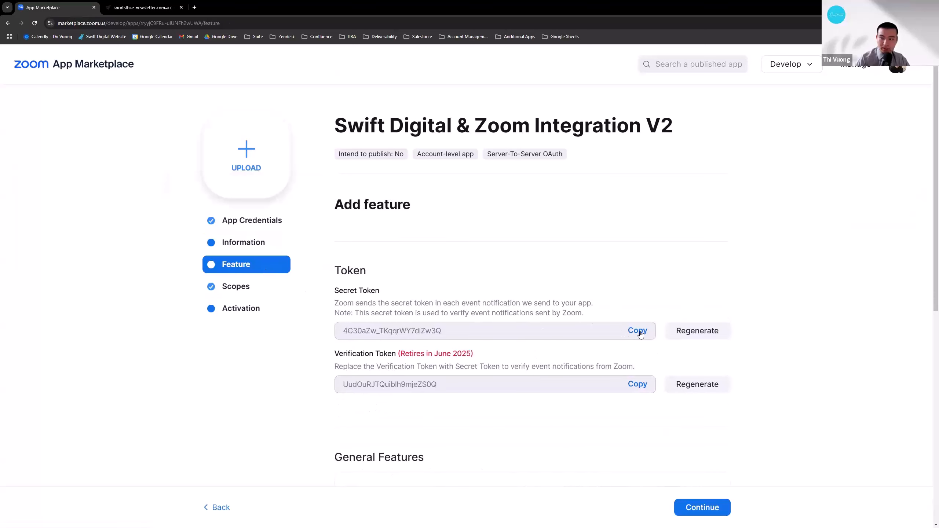
click(638, 332)
click(144, 7)
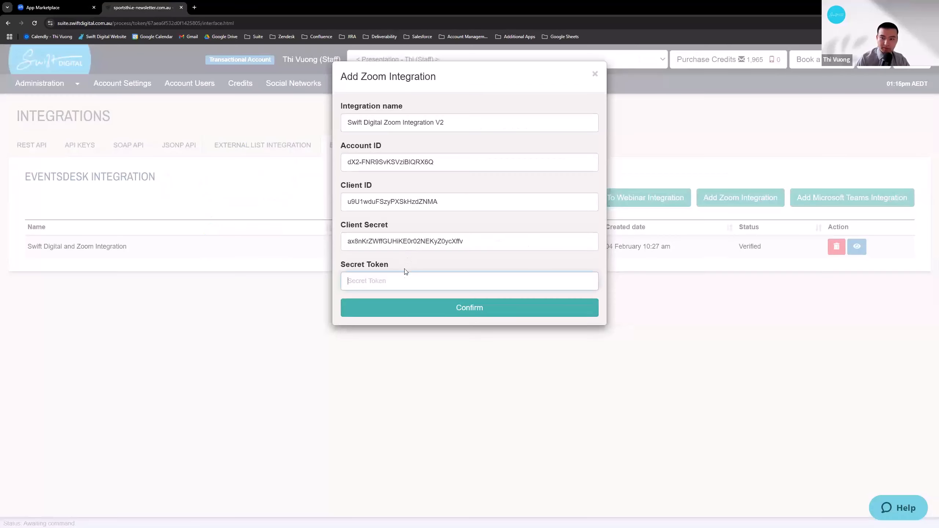
key(ctrl+v)
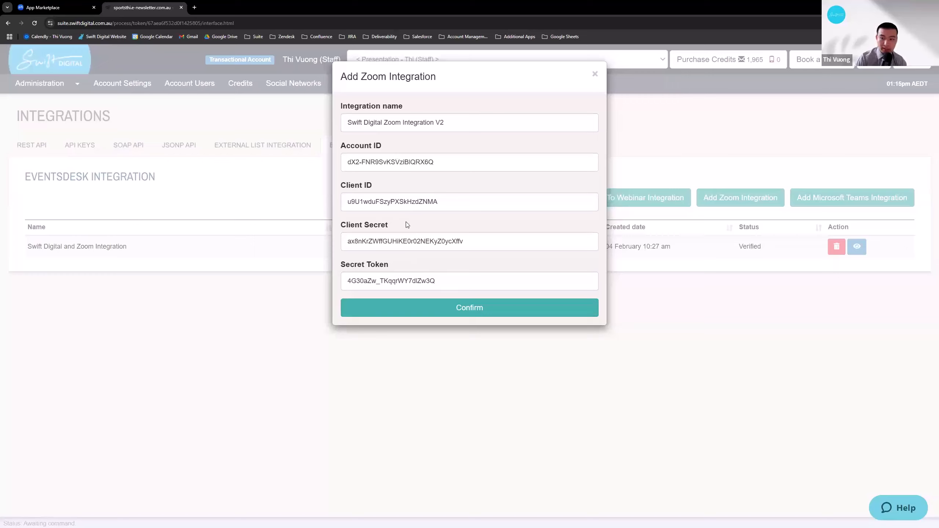
click(447, 280)
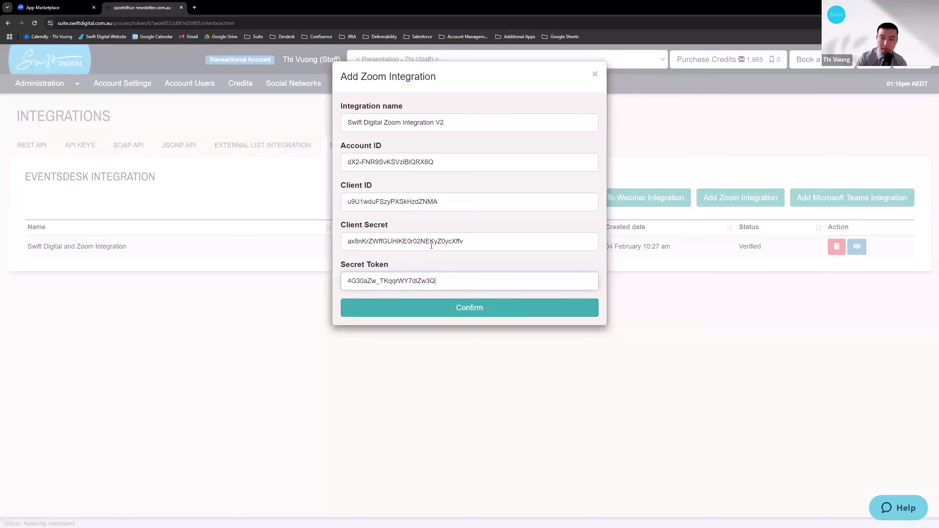
click(438, 307)
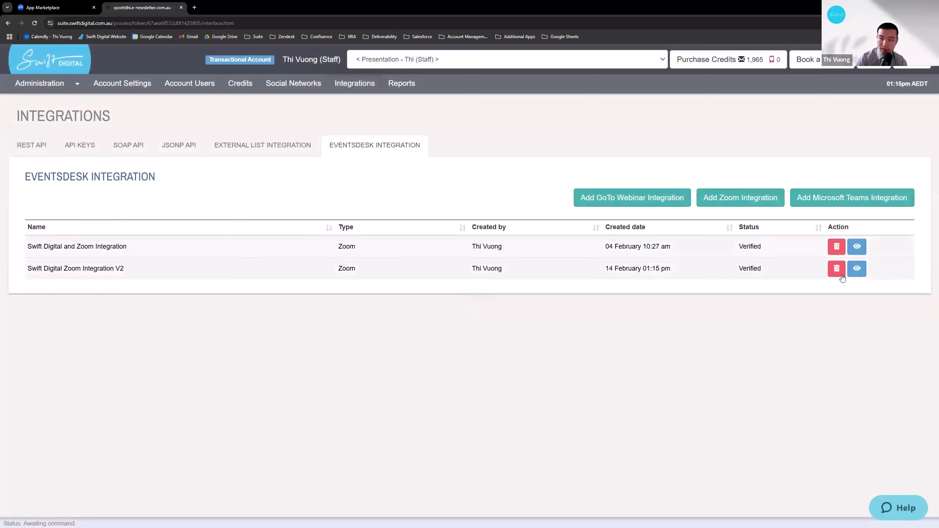
Step: Open the Swift Digital Zoom Integration V2 details, switch to the Zoom App Marketplace and enable Event Subscriptions in the app's Feature settings
click(857, 270)
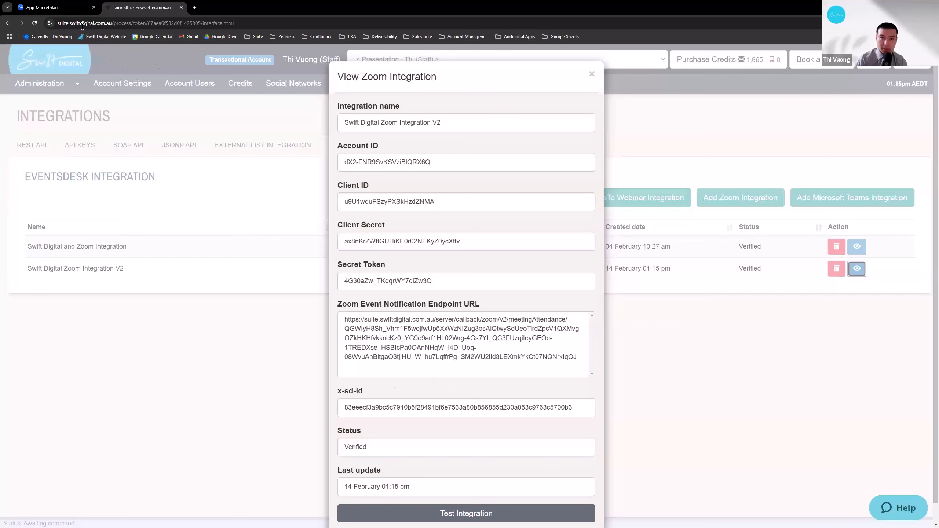
click(42, 7)
click(244, 287)
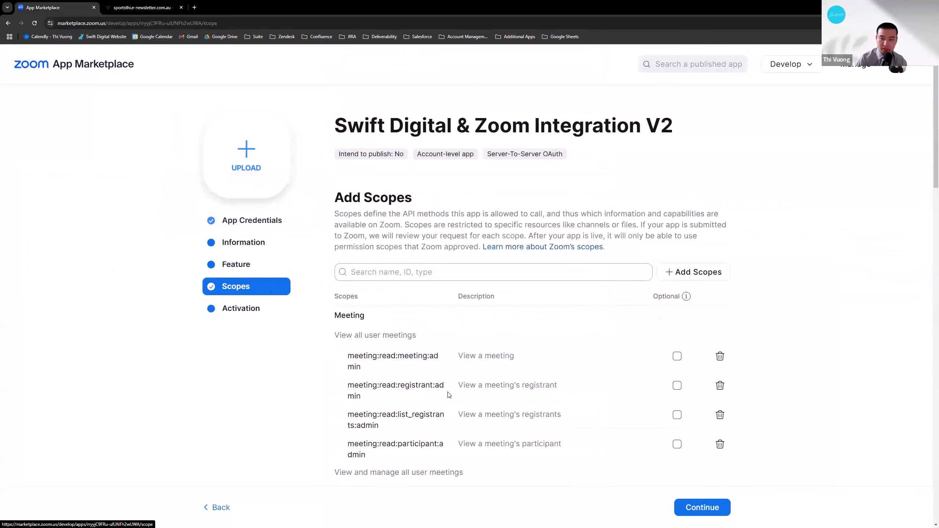
scroll(449, 395, down, 3)
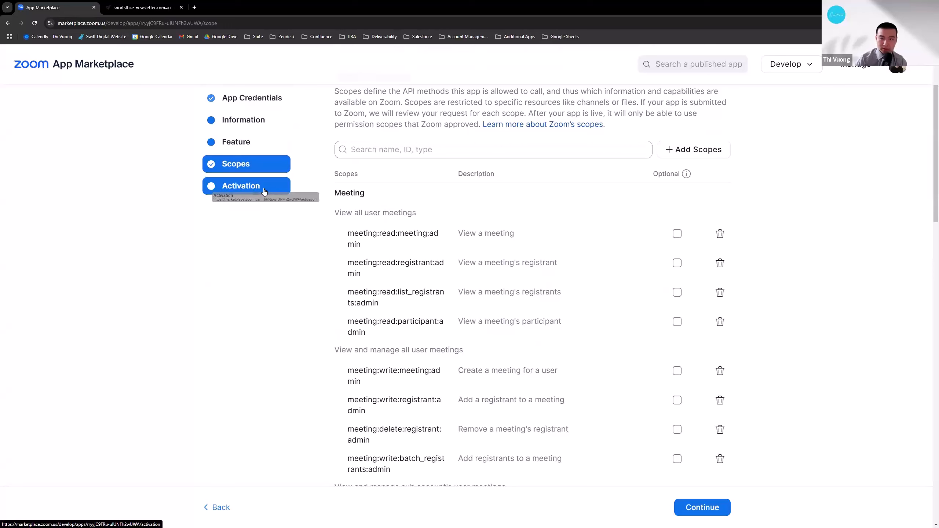
click(281, 142)
scroll(438, 302, down, 4)
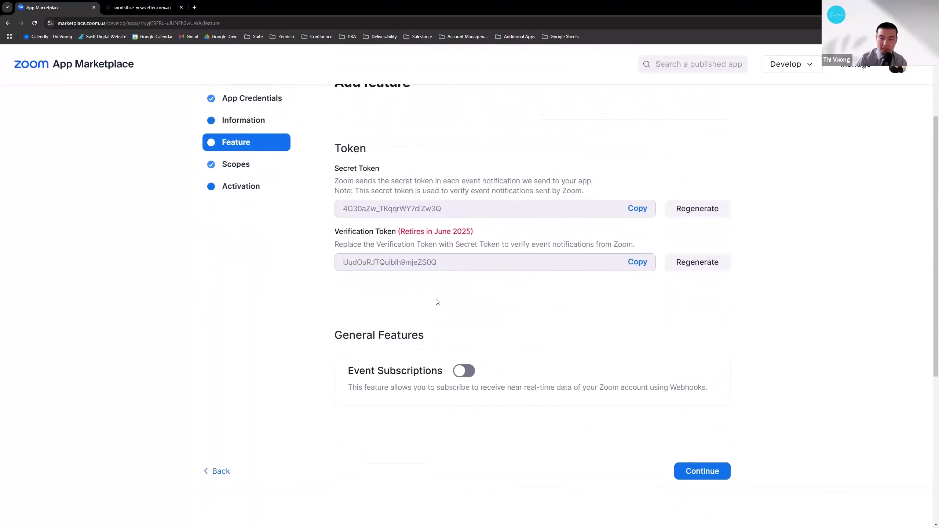
drag(424, 336, 335, 338)
click(403, 333)
click(465, 372)
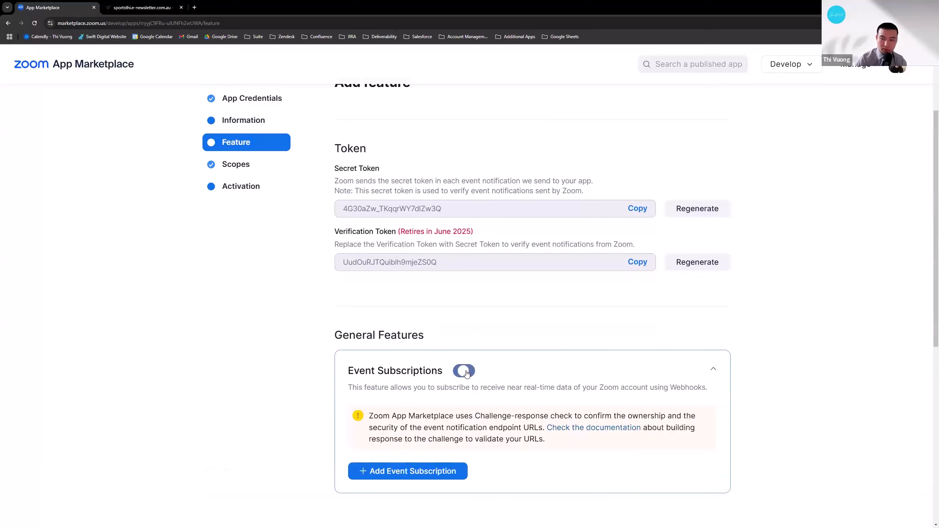
scroll(485, 334, down, 3)
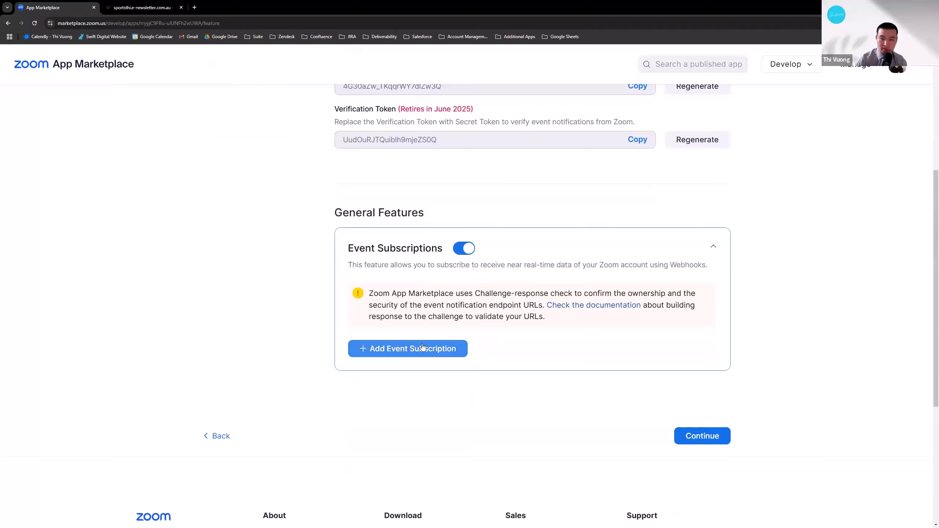
Step: Add a webhook event subscription named "Swift Digital Zoom Integartion"
click(441, 352)
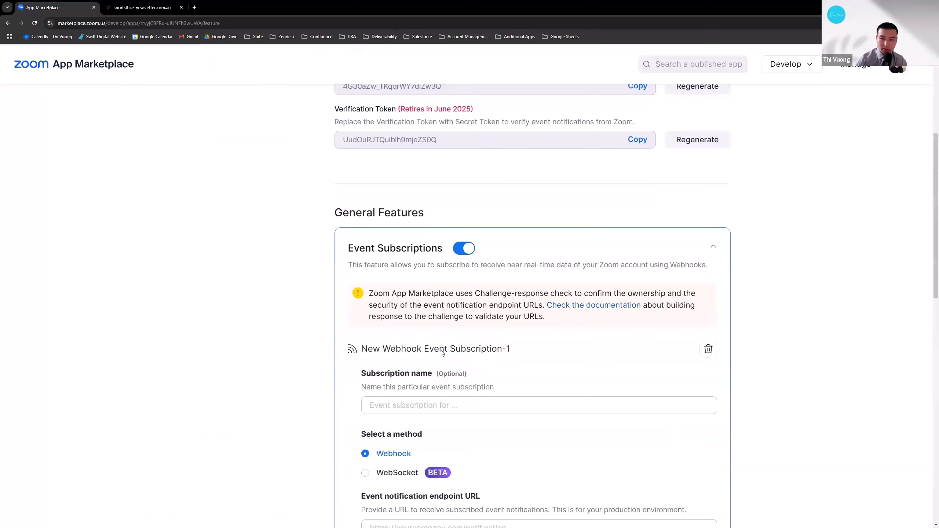
scroll(473, 343, down, 5)
click(444, 220)
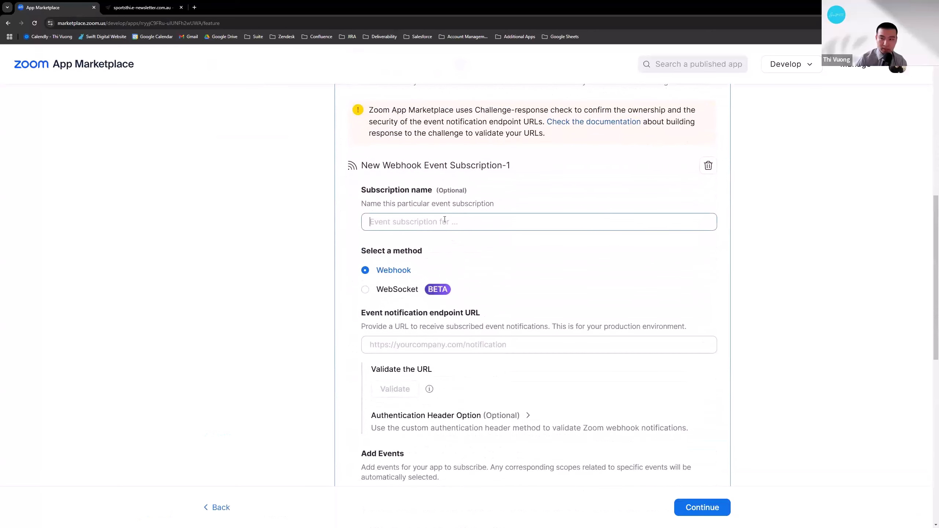
text(Swift Digital In)
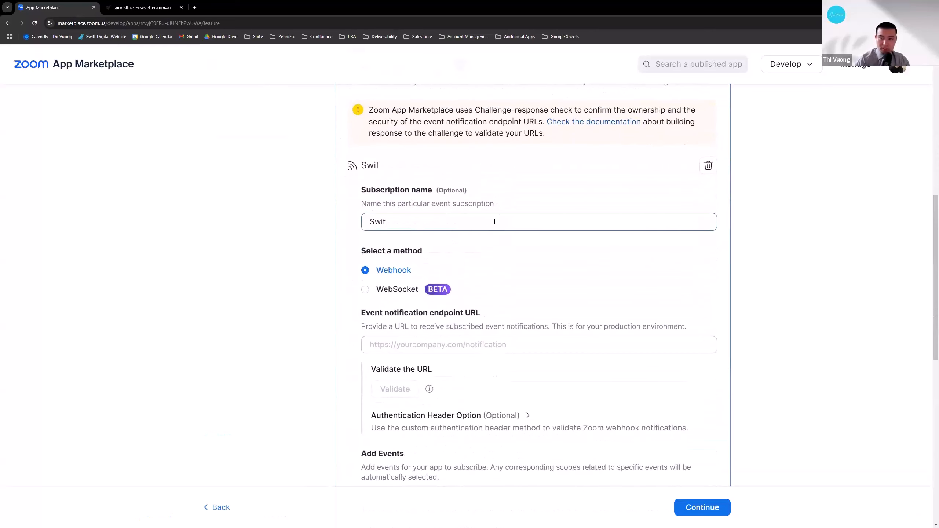
key(BackSpace)
key(BackSpace)
text(Z)
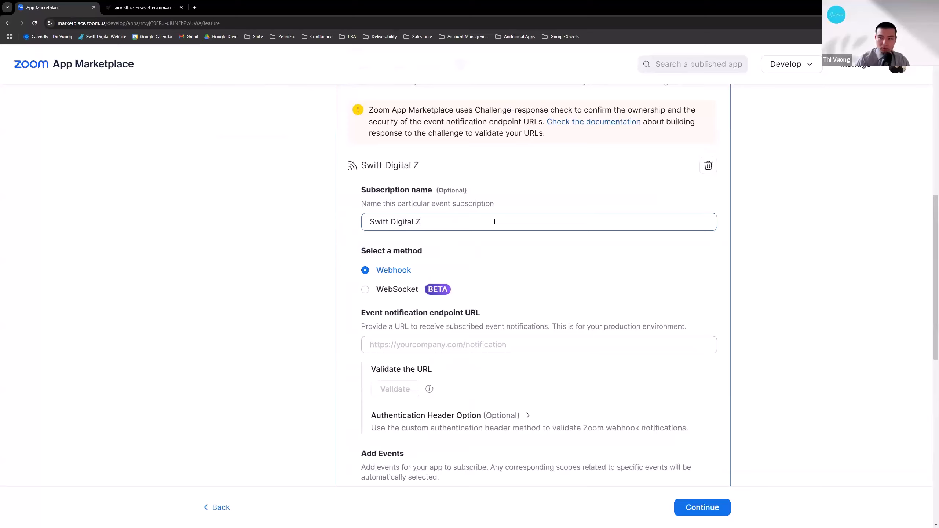
text(oom Integartion)
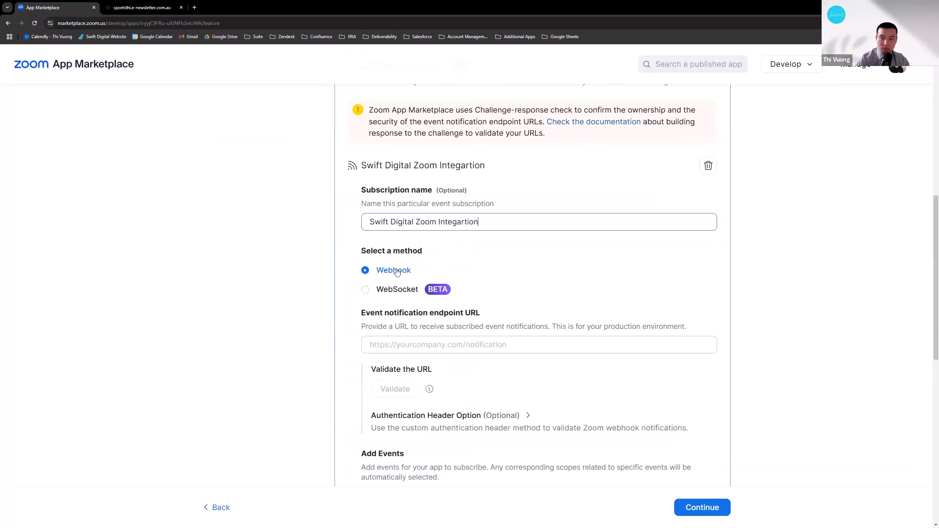
Step: Copy the Zoom Event Notification Endpoint URL from Swift Digital into the subscription's event notification endpoint URL in Zoom
click(436, 343)
scroll(421, 264, down, 2)
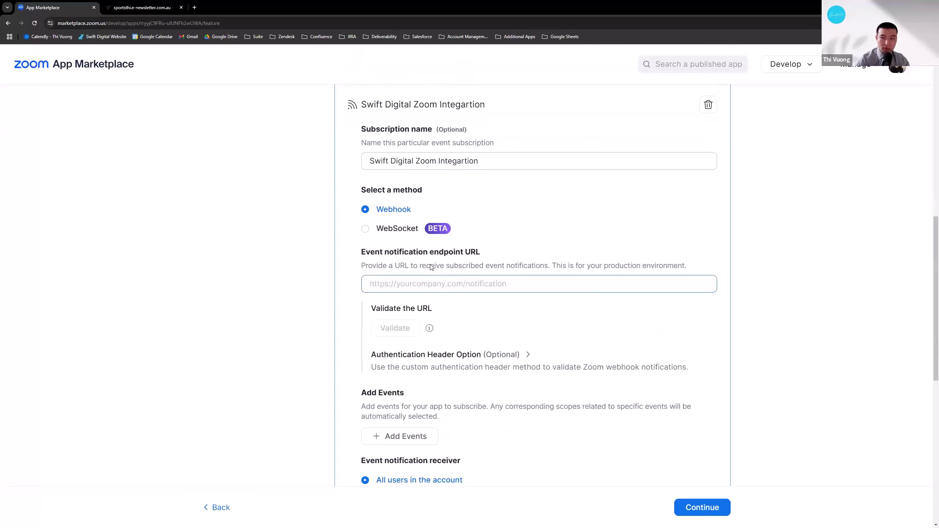
click(154, 8)
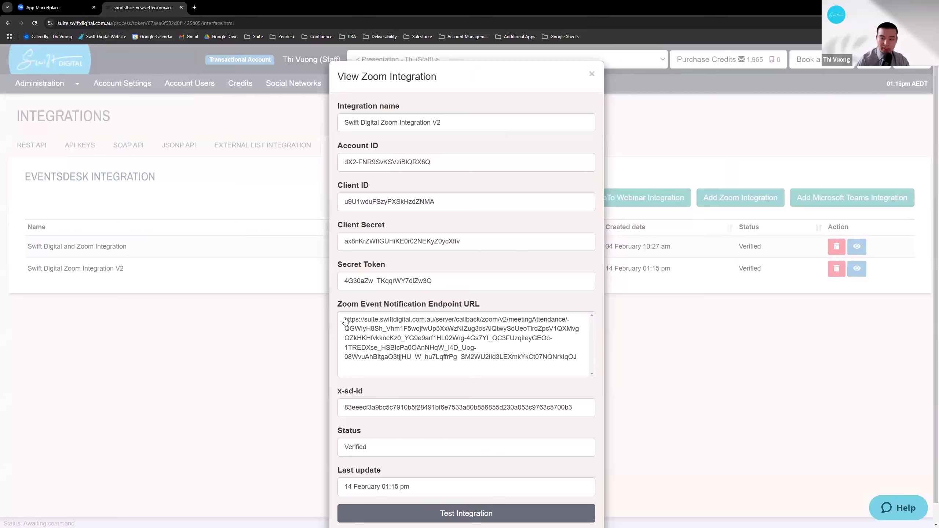
drag(345, 320, 578, 365)
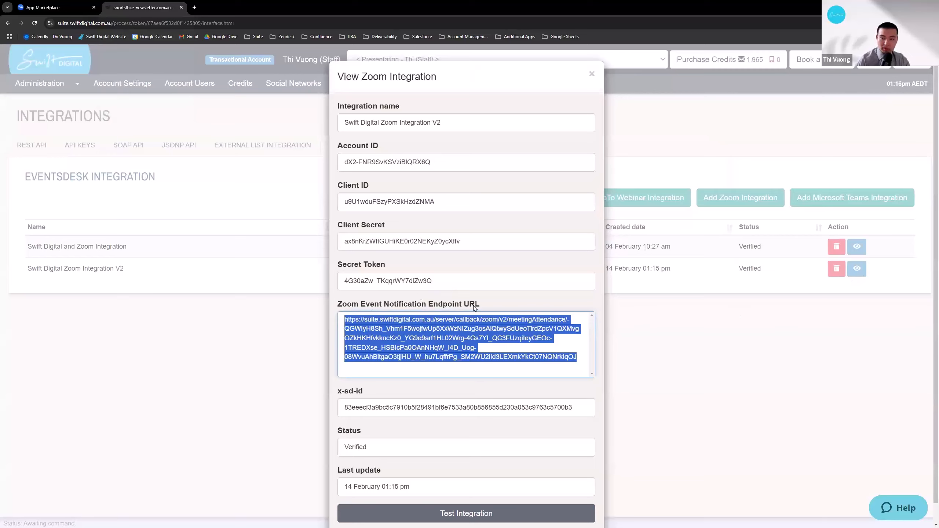
click(68, 4)
click(455, 288)
key(ctrl+v)
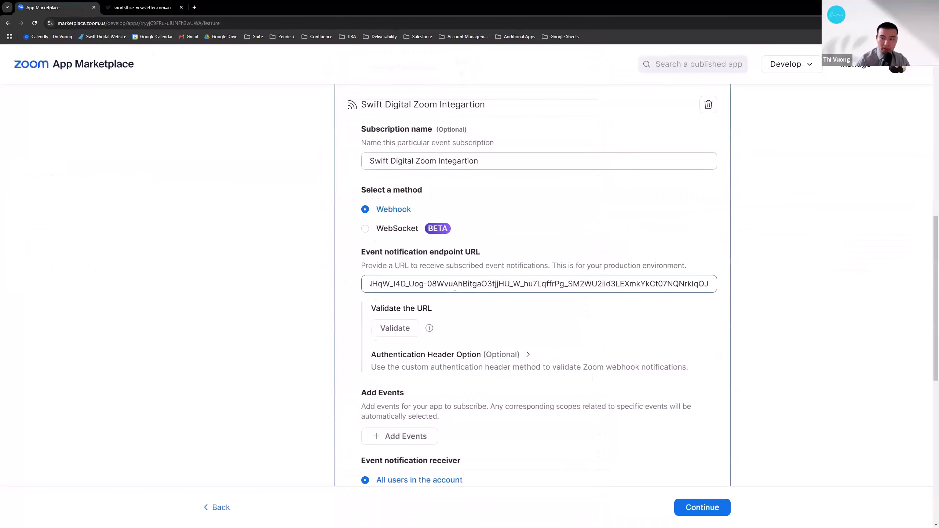
Step: Set the subscription's authentication header option to Custom Header with the header key x-sd-id
scroll(441, 345, down, 2)
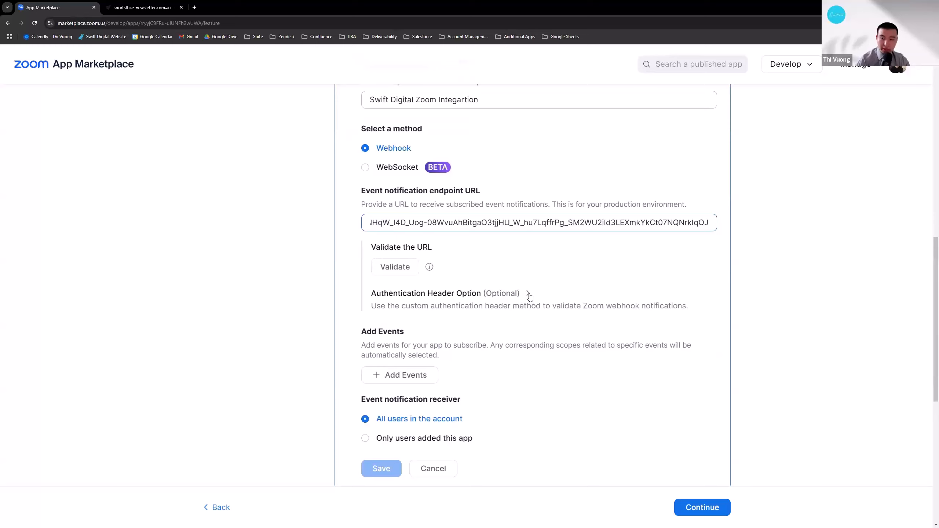
click(529, 295)
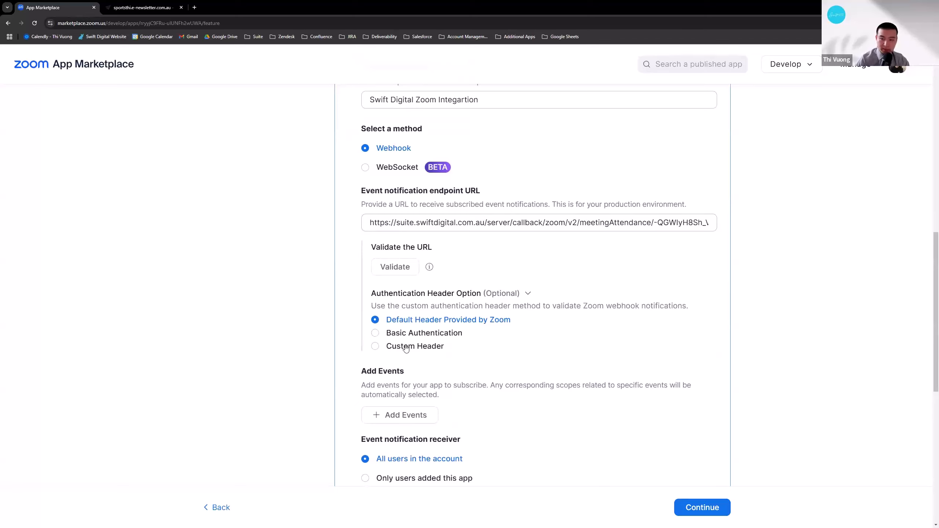
click(375, 347)
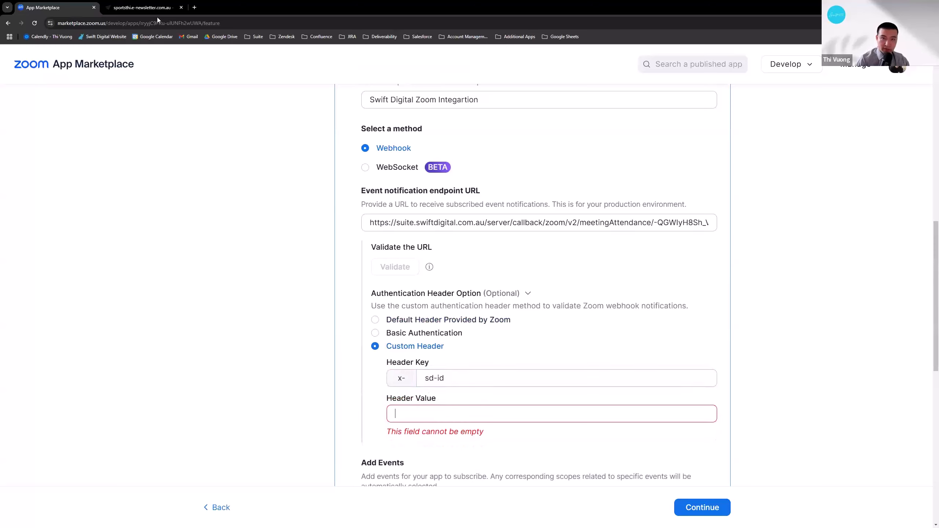
Step: Copy the x-sd-id value from the Swift Digital Zoom integration details into the subscription's custom Header Value in Zoom
click(142, 7)
click(380, 403)
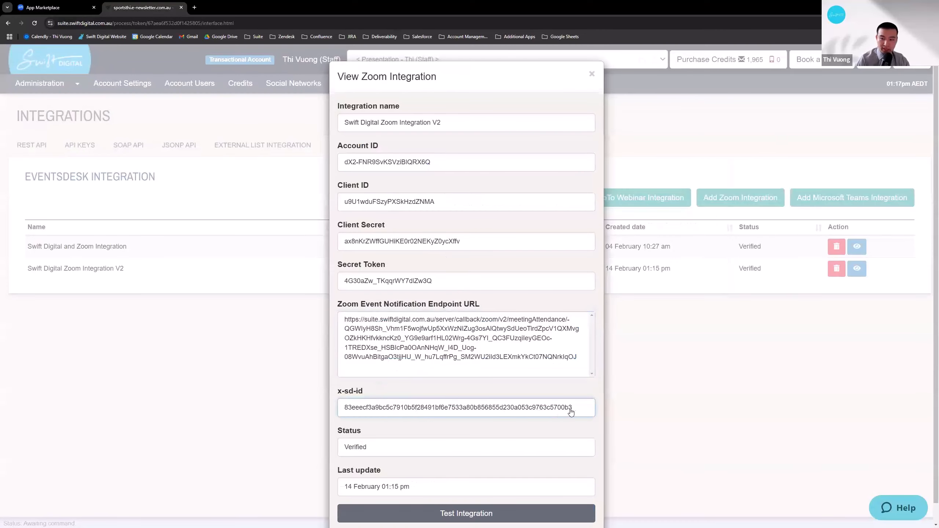
drag(576, 408, 345, 411)
key(ctrl+c)
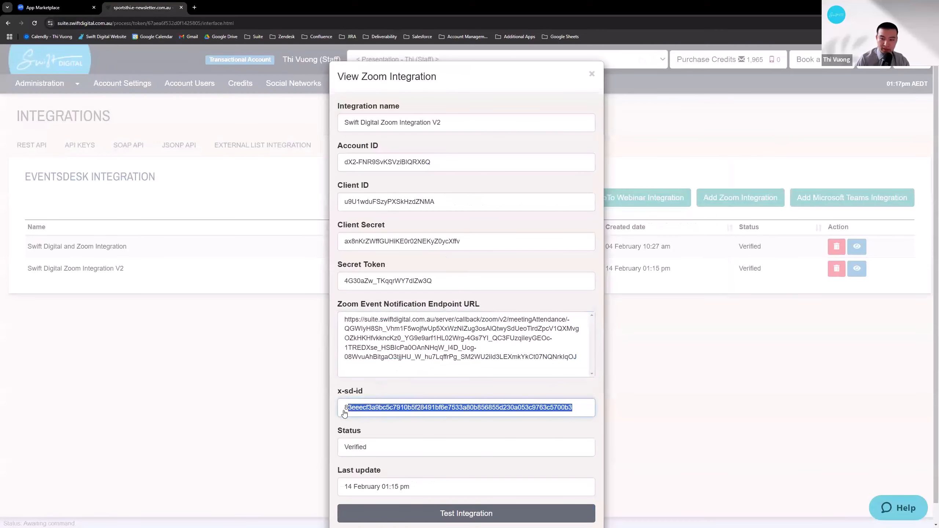
click(43, 3)
click(440, 415)
key(ctrl+v)
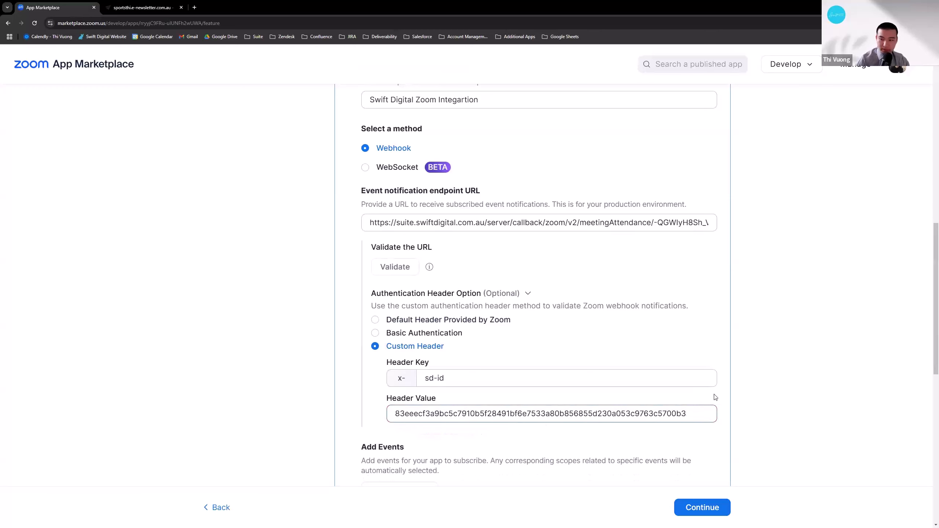
Step: Validate the subscription's event notification endpoint URL
scroll(716, 397, down, 3)
scroll(682, 380, up, 2)
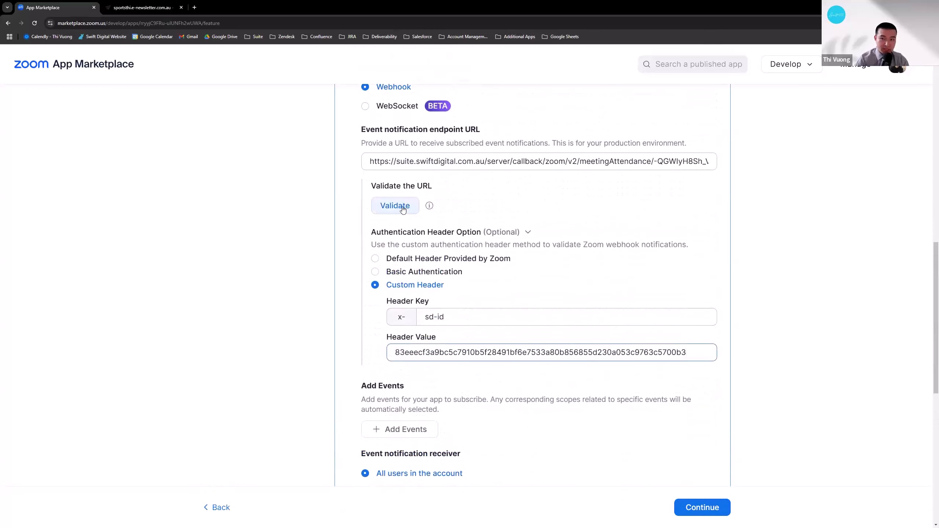
click(403, 210)
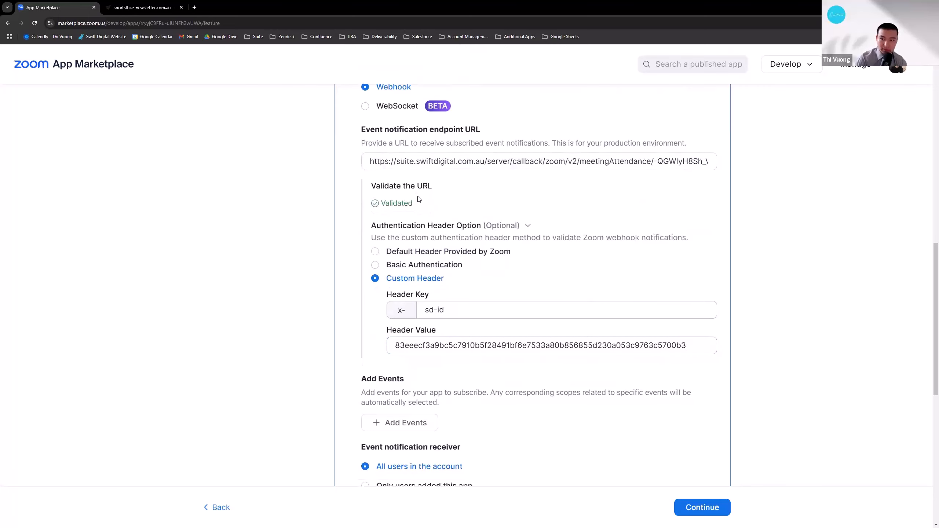
drag(417, 209, 375, 205)
click(425, 200)
scroll(466, 291, down, 2)
scroll(464, 287, up, 2)
scroll(381, 370, down, 2)
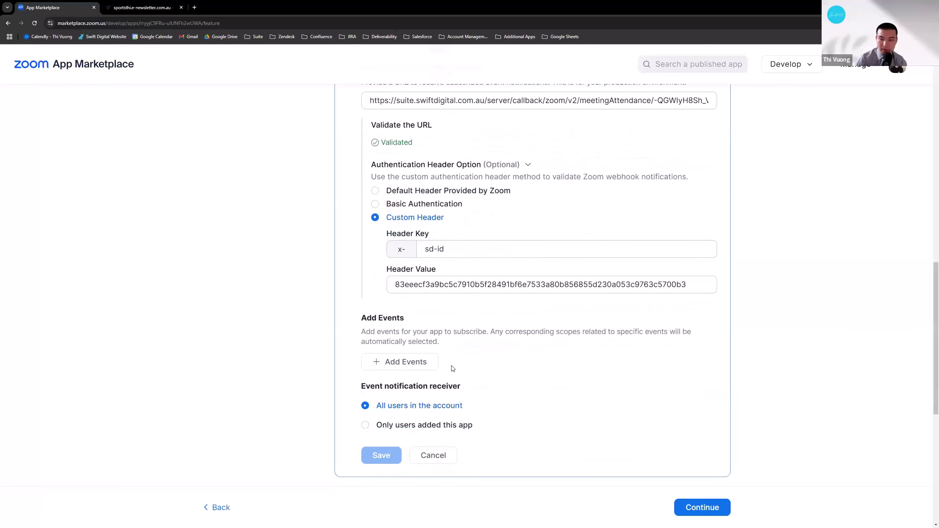
click(692, 515)
click(510, 328)
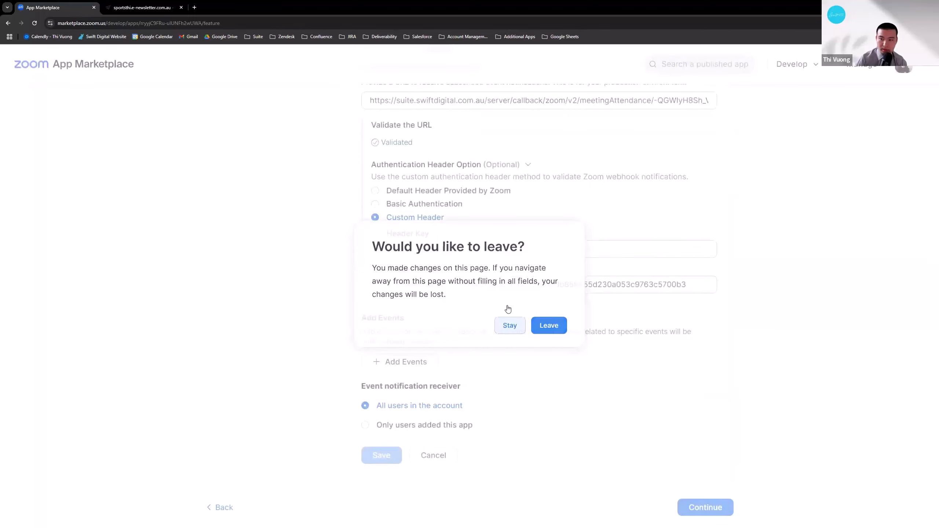
scroll(424, 249, down, 1)
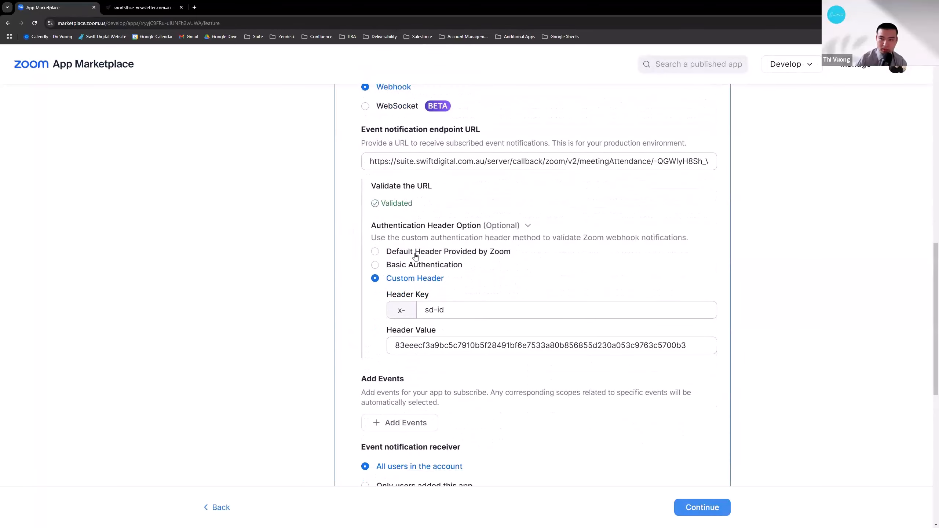
scroll(436, 240, up, 2)
scroll(436, 267, down, 5)
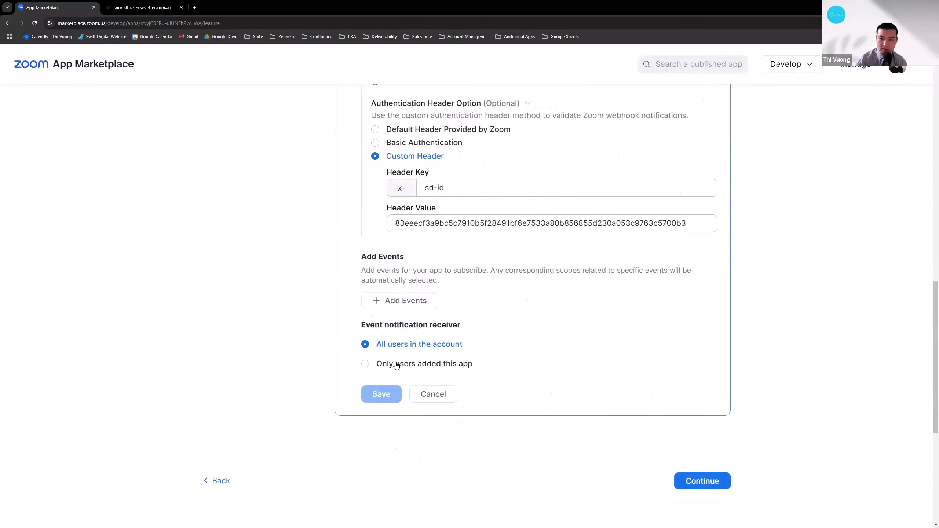
Step: Select the meeting event types "Participant/Host joined meeting" and "Participant/Host left meeting" for the subscription
scroll(414, 320, up, 3)
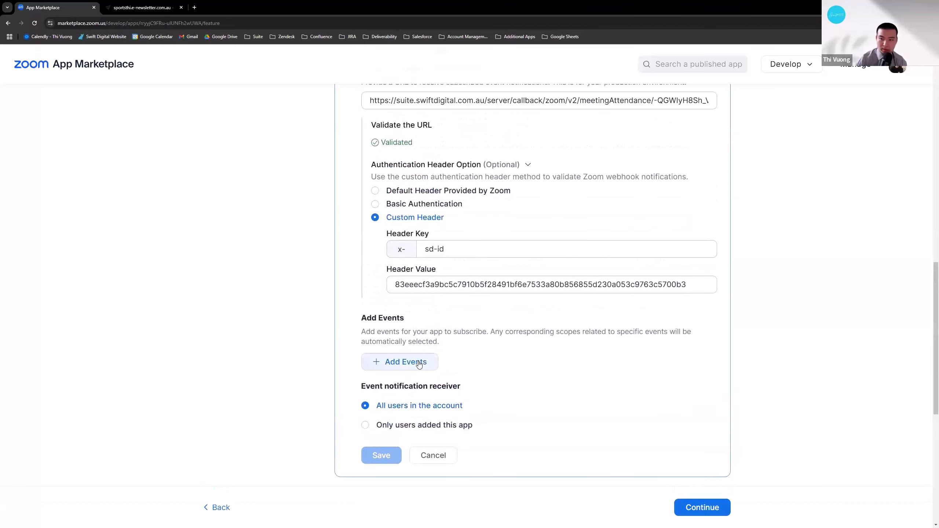
click(405, 360)
click(635, 159)
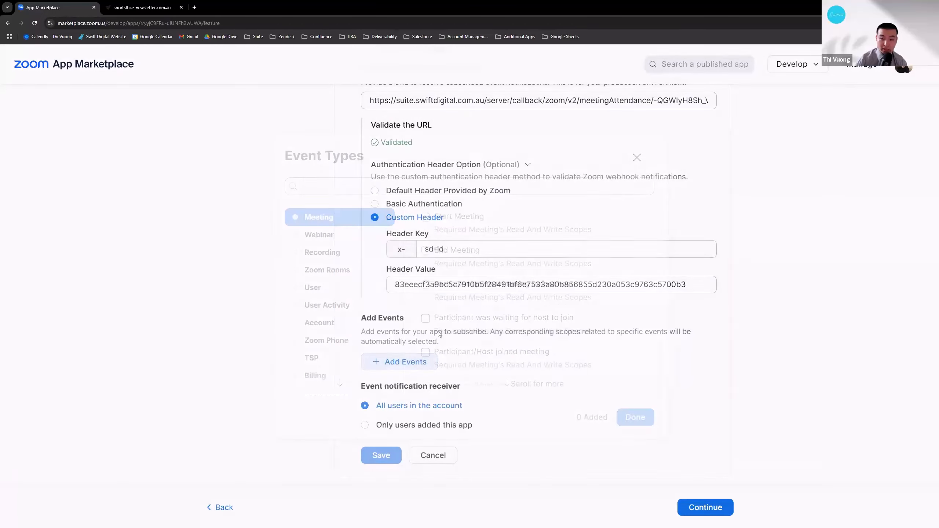
click(414, 363)
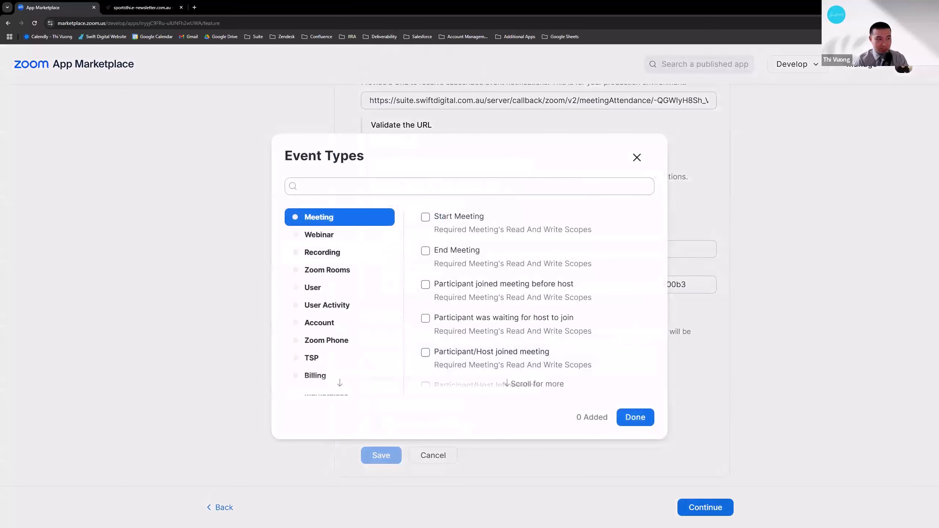
click(357, 188)
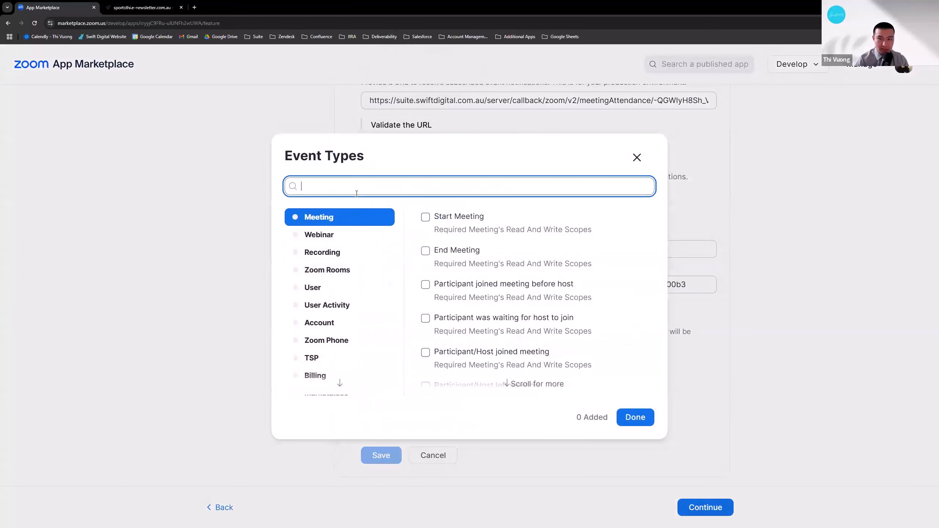
text(Participant/Host joined meeting)
click(425, 216)
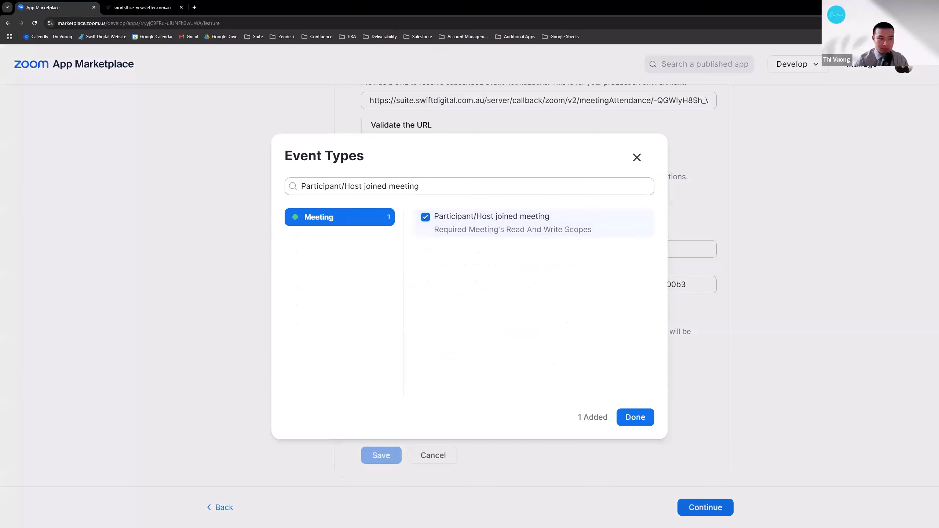
triple_click(370, 186)
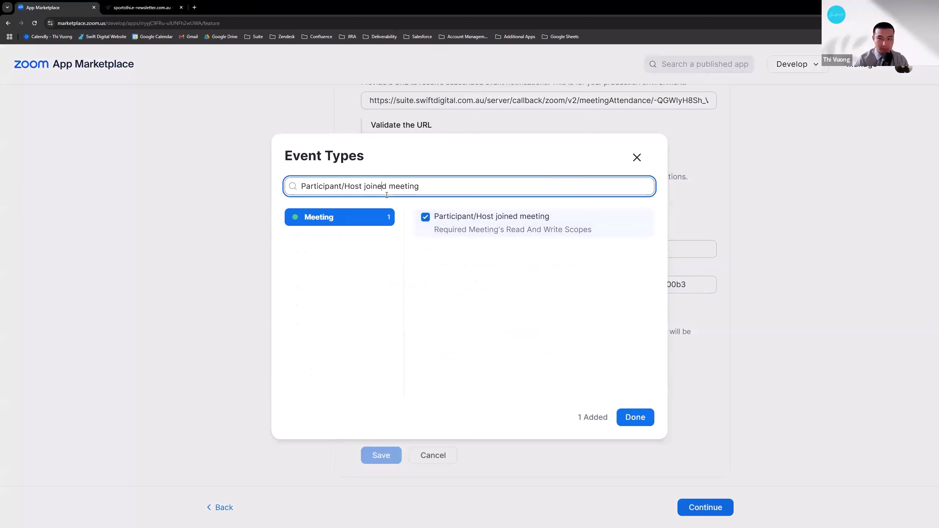
text(Participant/Host left meeting)
click(425, 216)
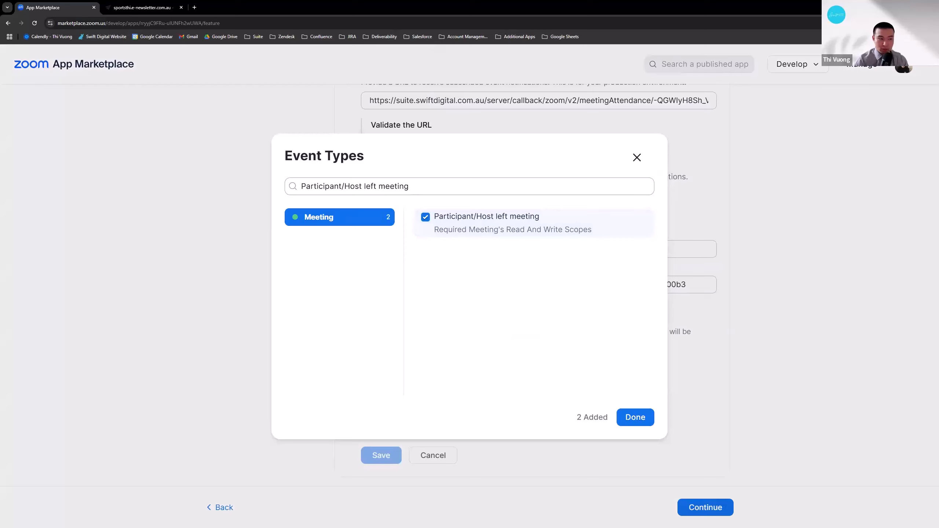
Step: Select the webinar event types "Participant/Host joined webinar" and "Participant/Host left webinar" for the subscription
triple_click(356, 187)
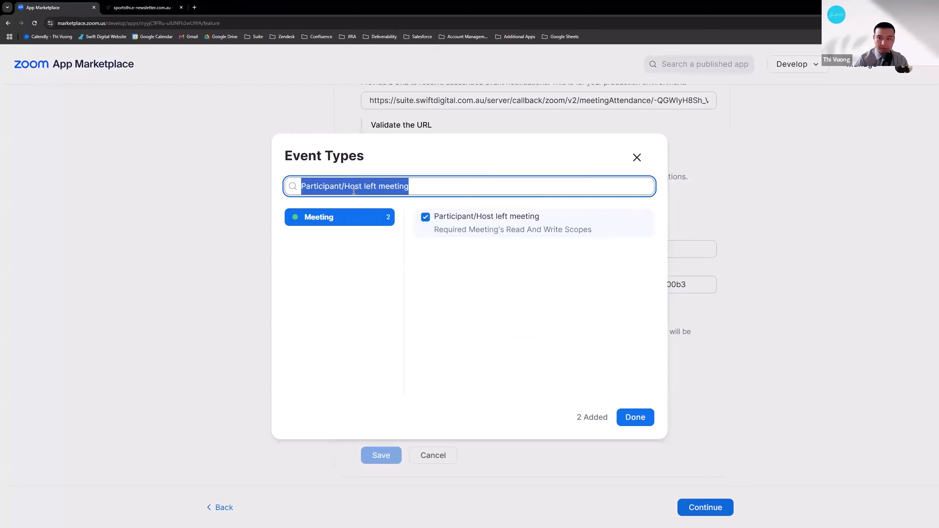
text(Participant/Host joined webinar)
click(425, 218)
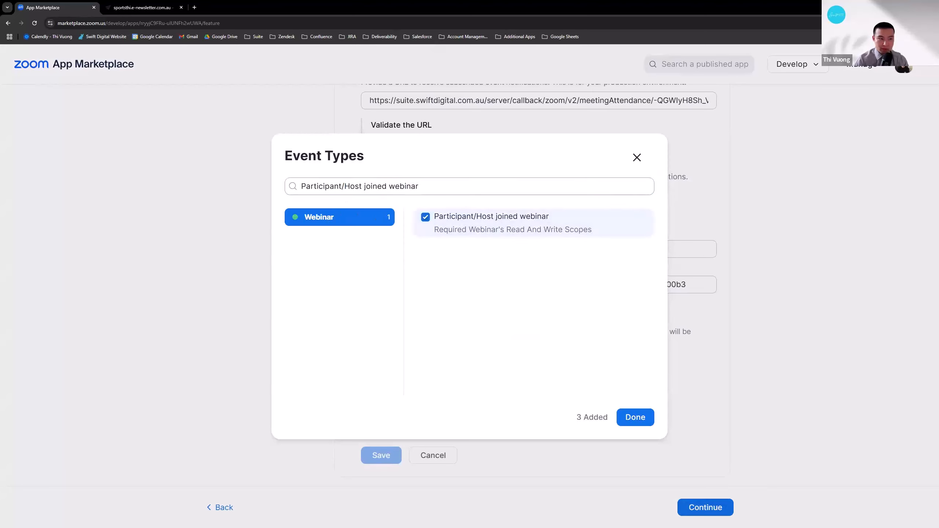
triple_click(413, 190)
text(Participant/Host left webinar)
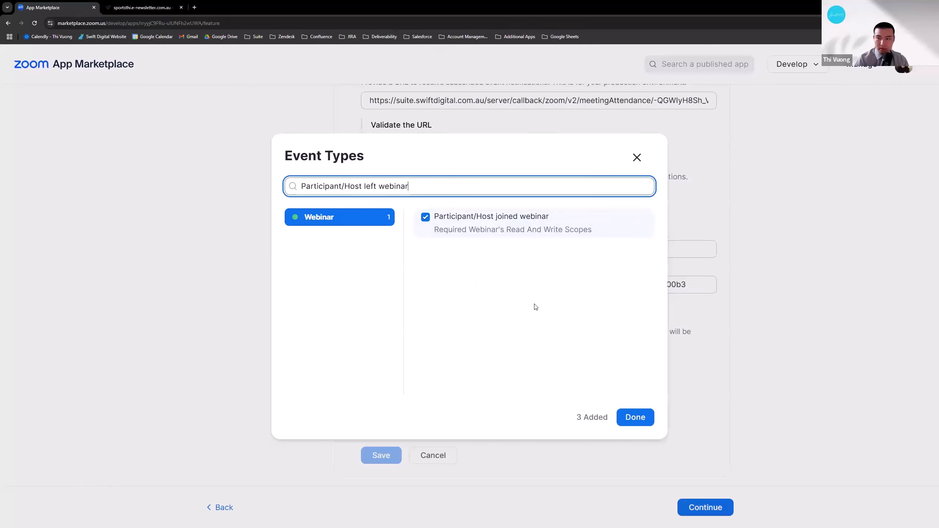
click(425, 217)
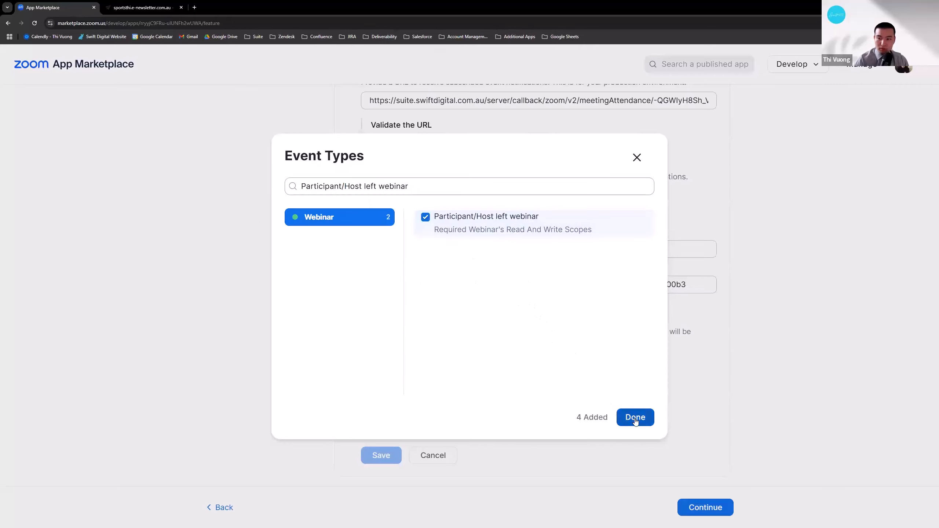
Step: Confirm the selected event types and save the event subscription
click(634, 420)
scroll(410, 402, down, 2)
click(388, 399)
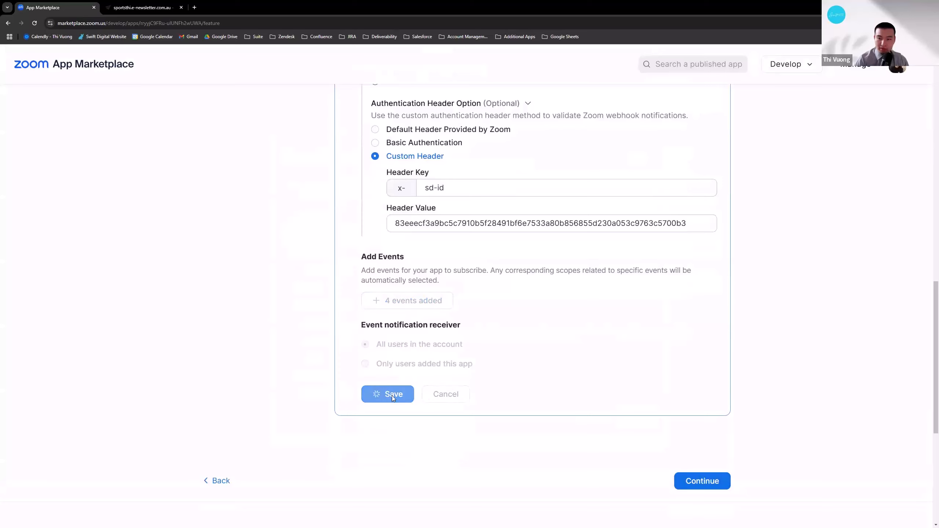
scroll(506, 319, up, 3)
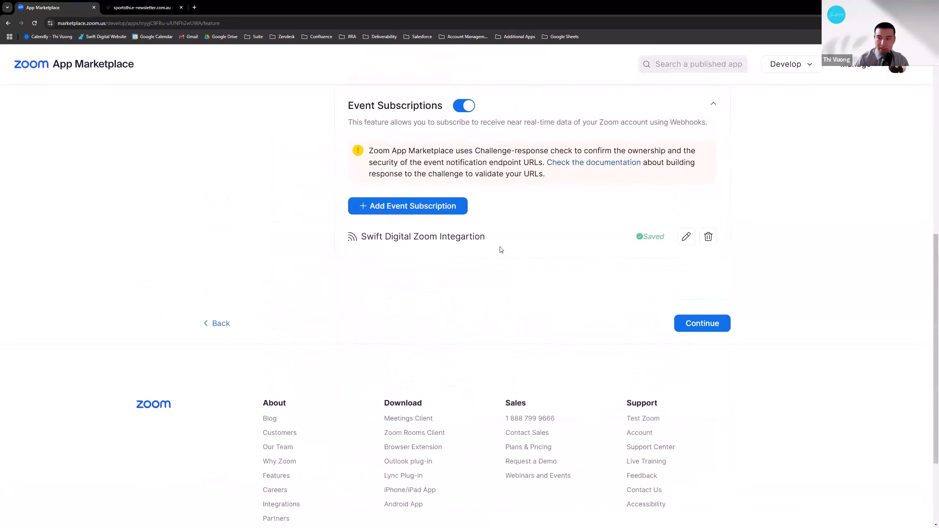
scroll(498, 248, up, 2)
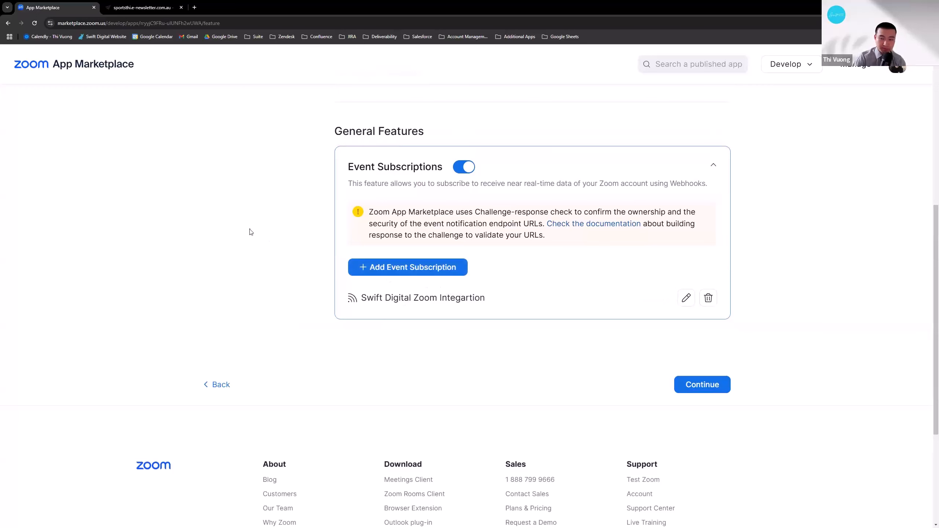
Step: Switch to the Zoom web portal and start scheduling a new webinar from the Webinars page
scroll(450, 267, up, 3)
scroll(450, 266, up, 6)
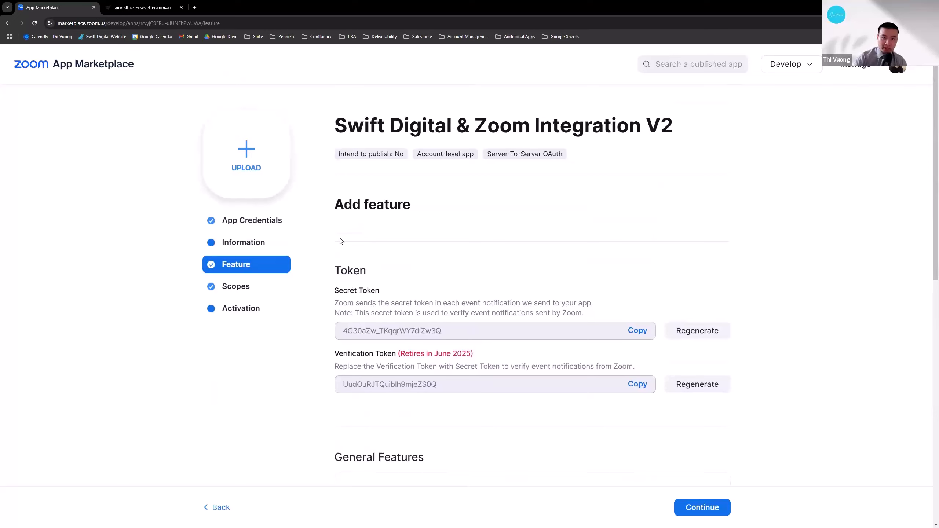
click(519, 37)
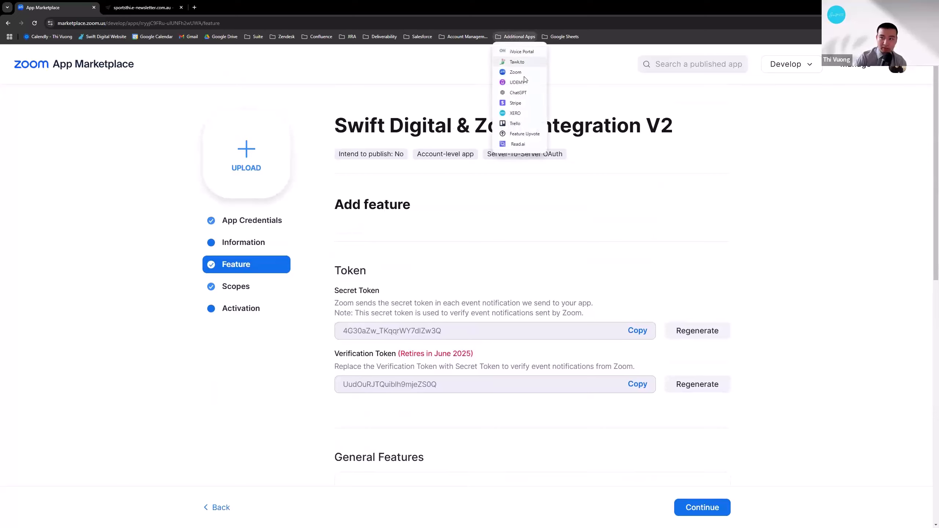
click(524, 76)
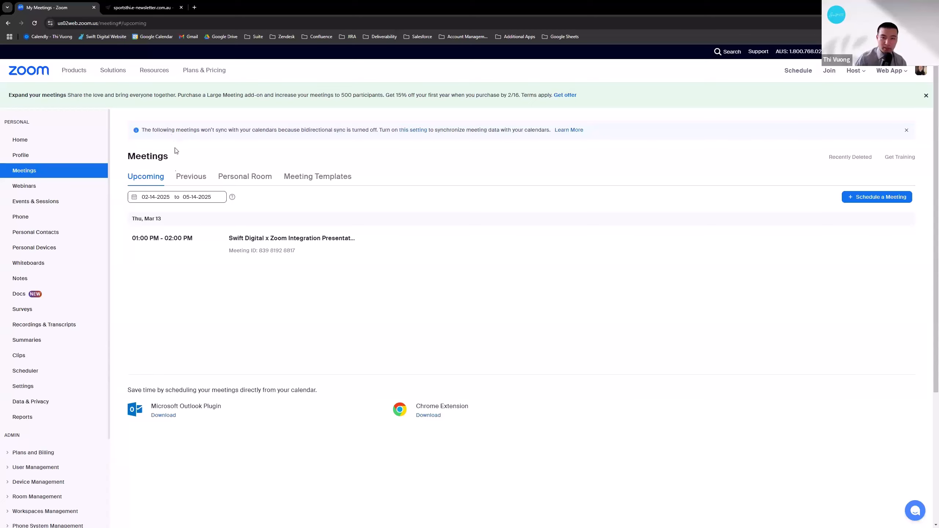
click(104, 188)
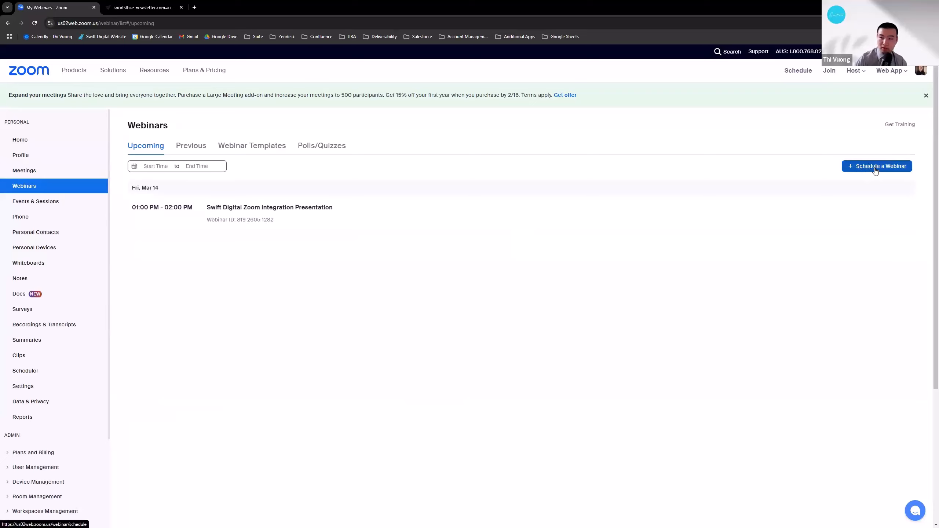
click(869, 169)
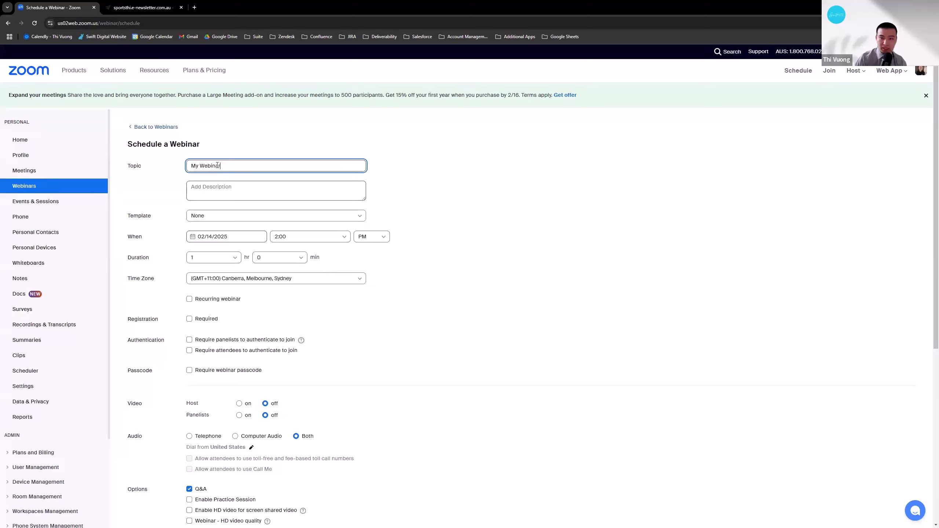
Step: Set the webinar's topic to "Swift Digital Zoom Integration Presentation"
drag(221, 165, 181, 162)
click(220, 156)
click(224, 156)
text(Swift )
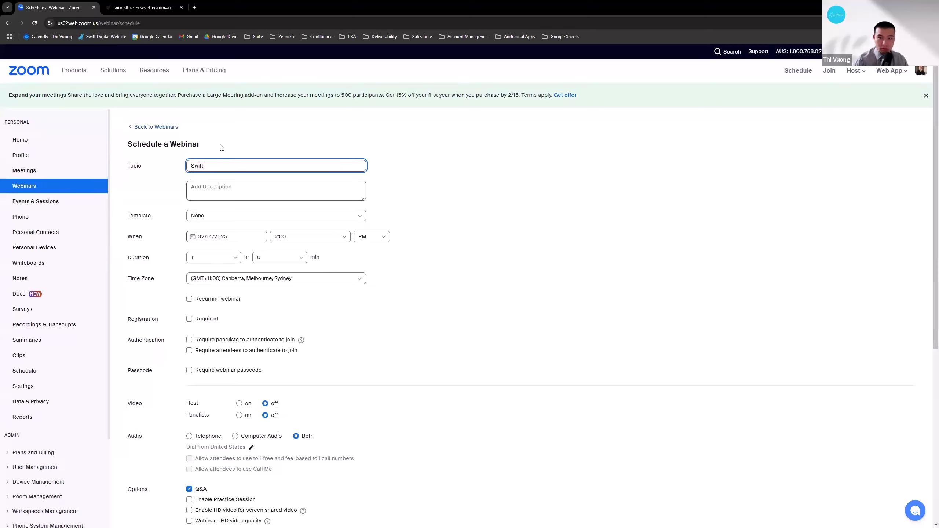
text(Digital Zoom)
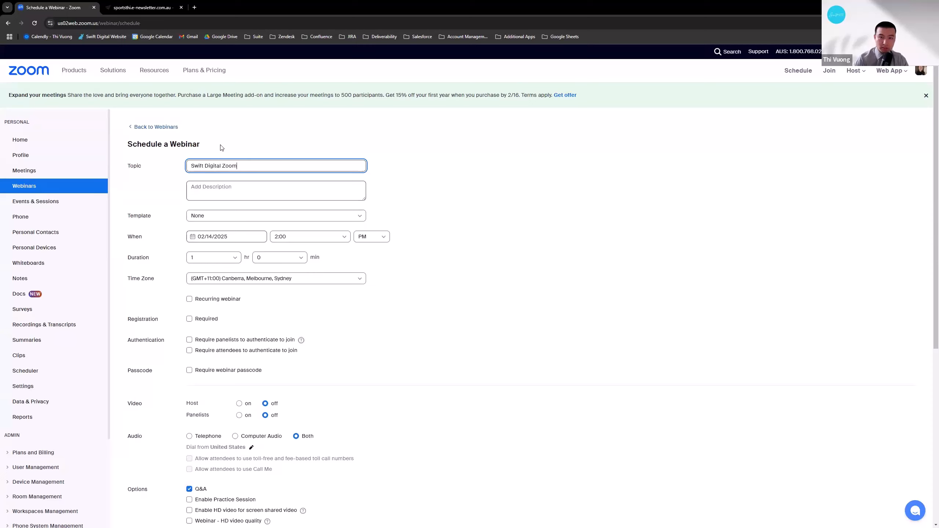
text( Integration Presentation)
click(382, 203)
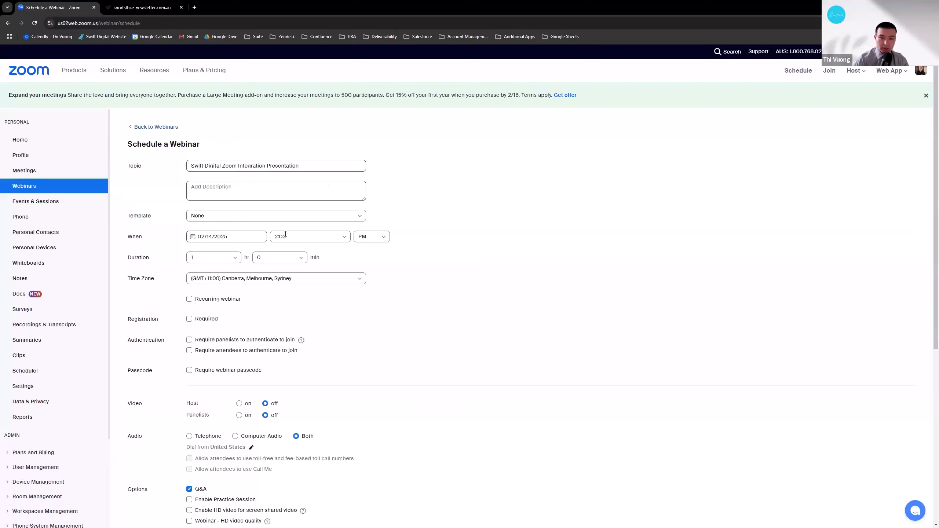
Step: Set the webinar's date to 03/14/2025 and its start time to 01:00 PM
click(235, 236)
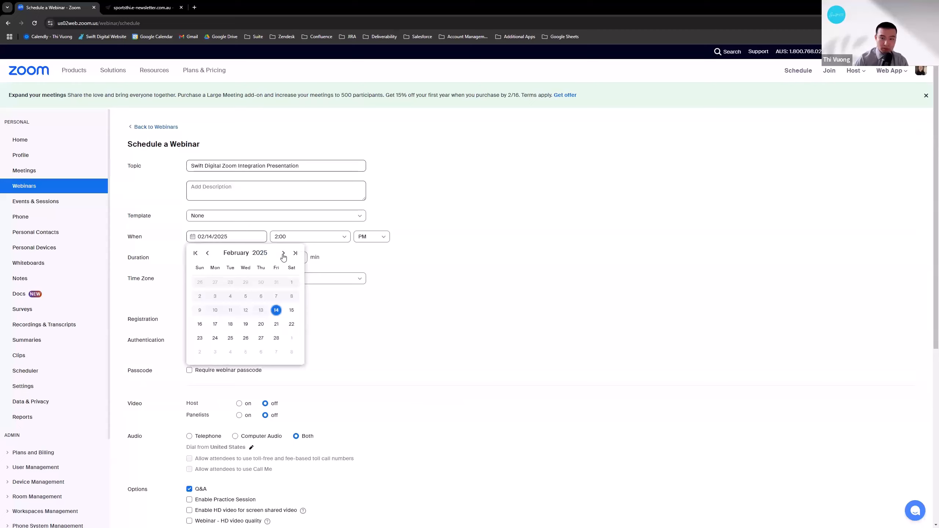
click(283, 253)
click(276, 310)
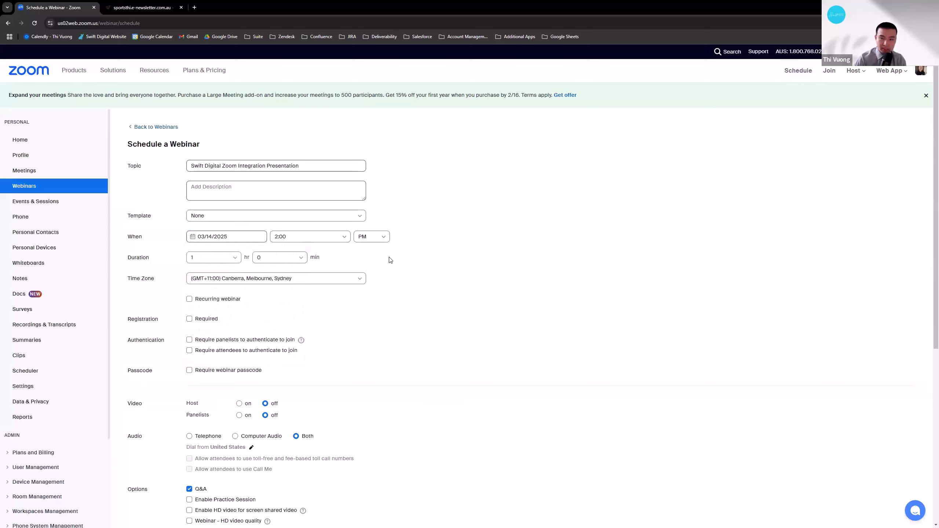
click(329, 245)
click(295, 275)
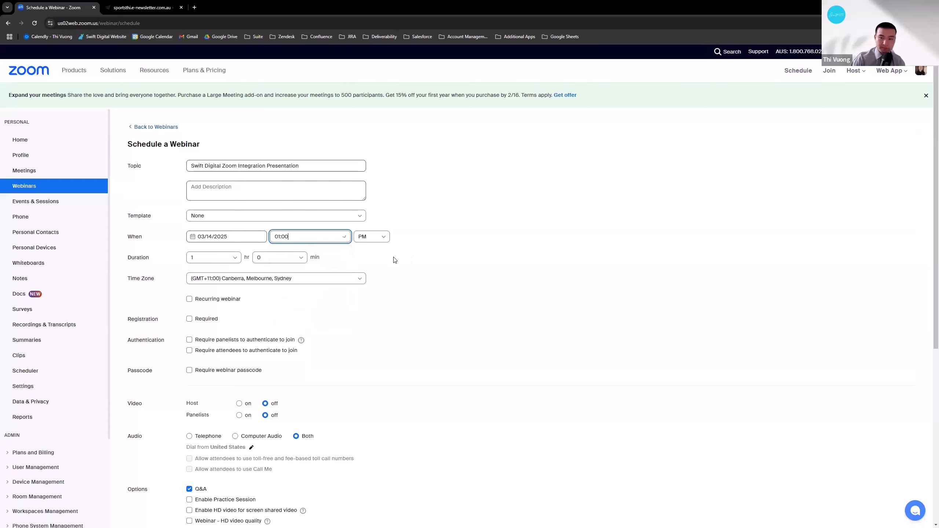
click(395, 260)
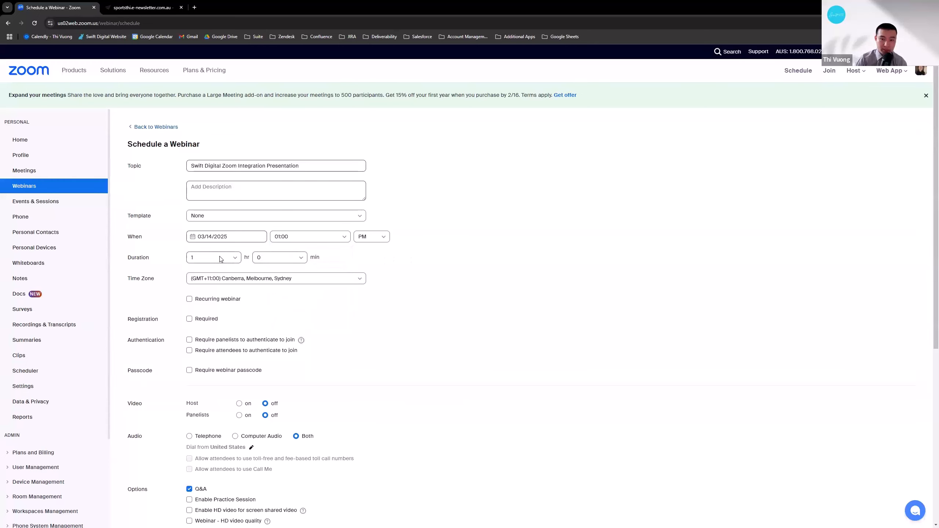
Step: Make registration required for the webinar, keeping the Canberra, Melbourne, Sydney time zone, and schedule it
click(298, 279)
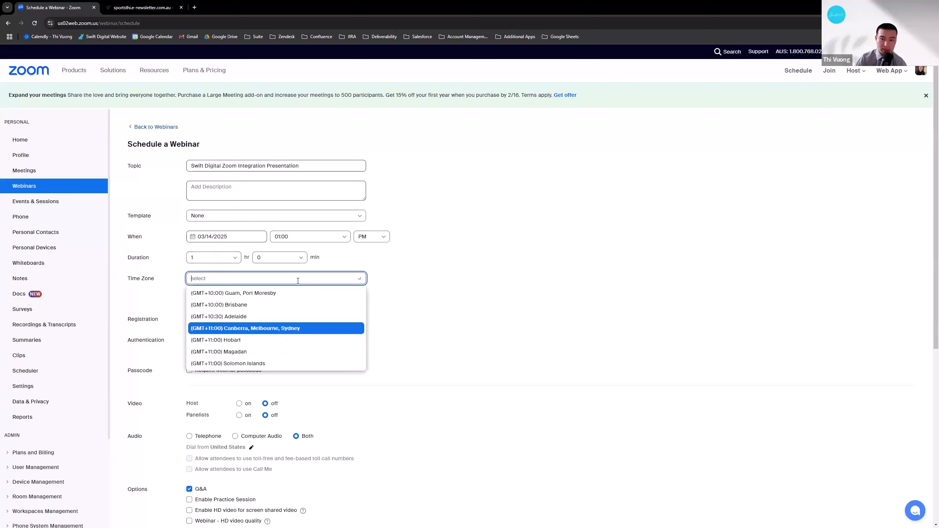
click(412, 291)
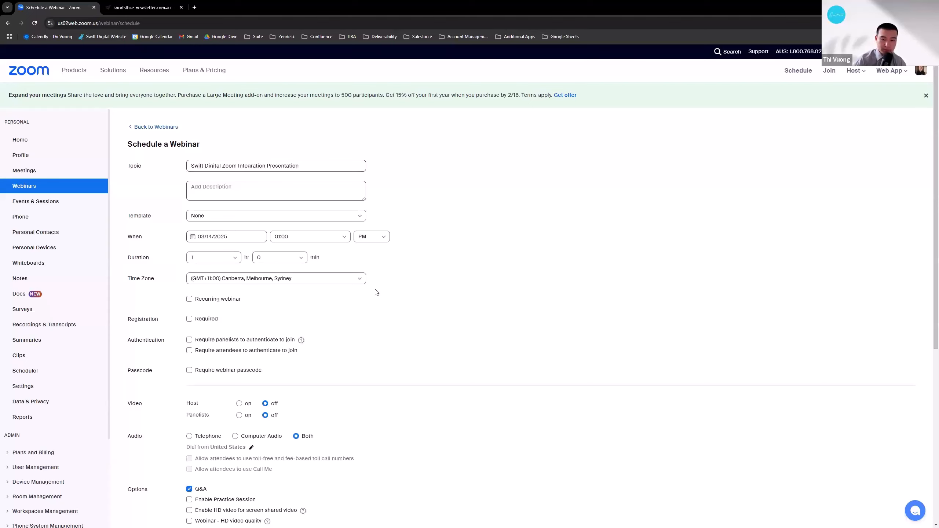
scroll(295, 263, down, 2)
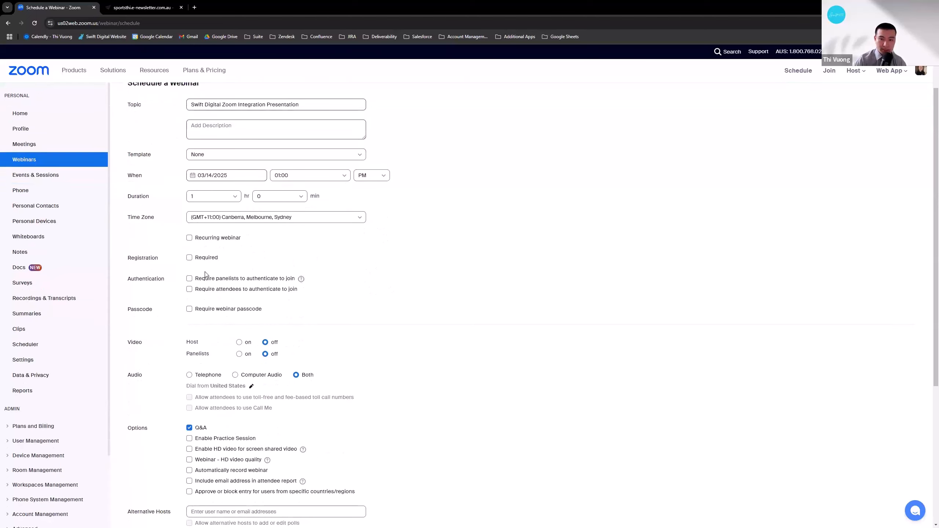
scroll(226, 310, down, 2)
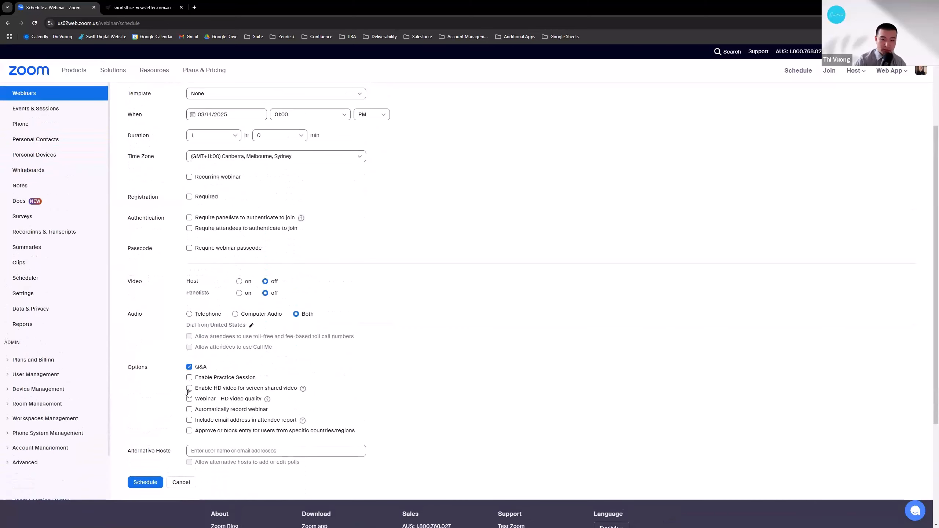
click(189, 196)
drag(190, 200, 225, 200)
click(230, 200)
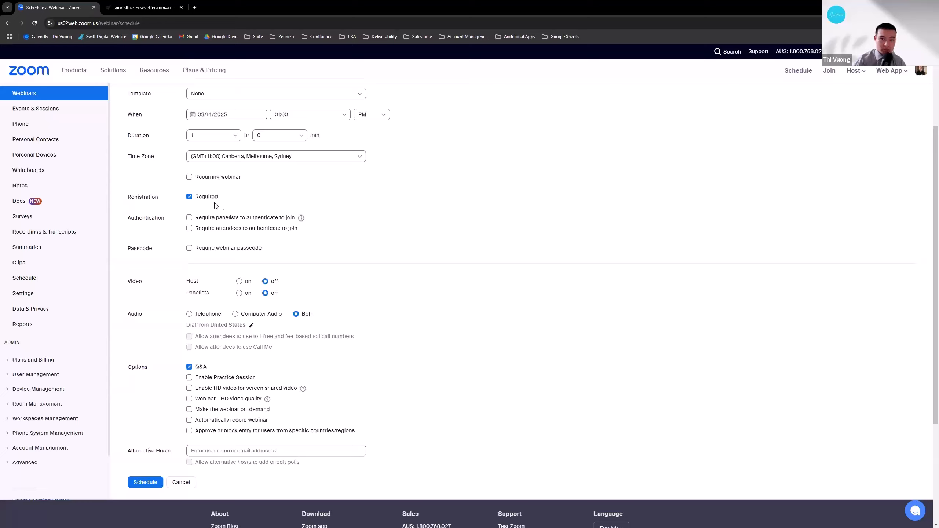
click(146, 483)
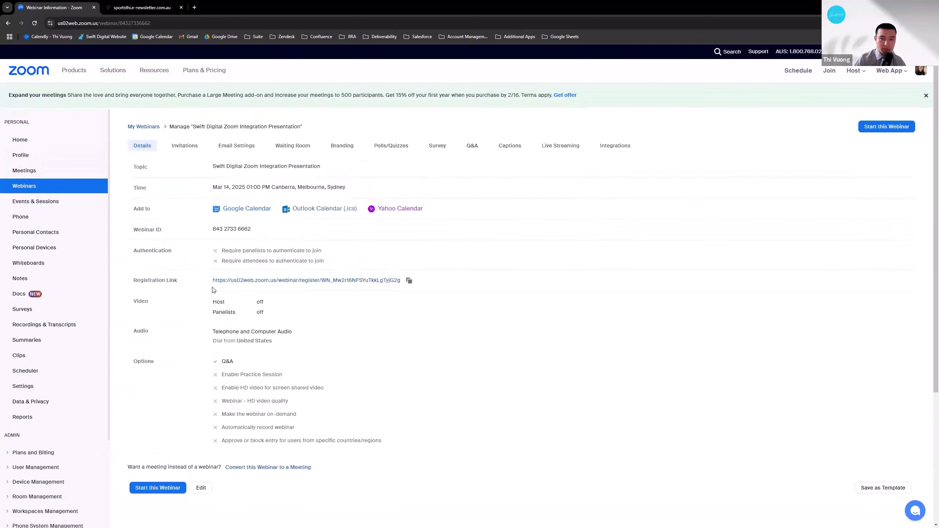
Step: Turn off the confirmation email to registrants in the webinar's email settings and save the change
click(236, 146)
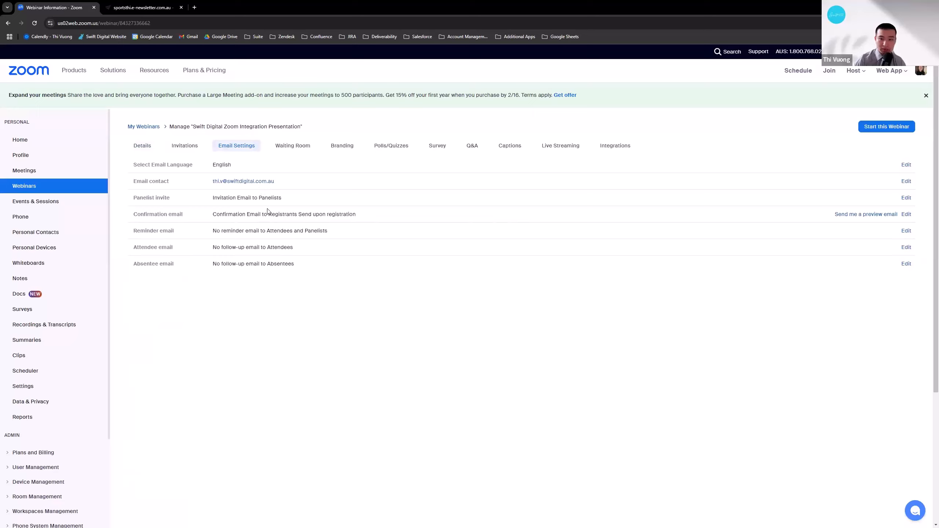
click(907, 215)
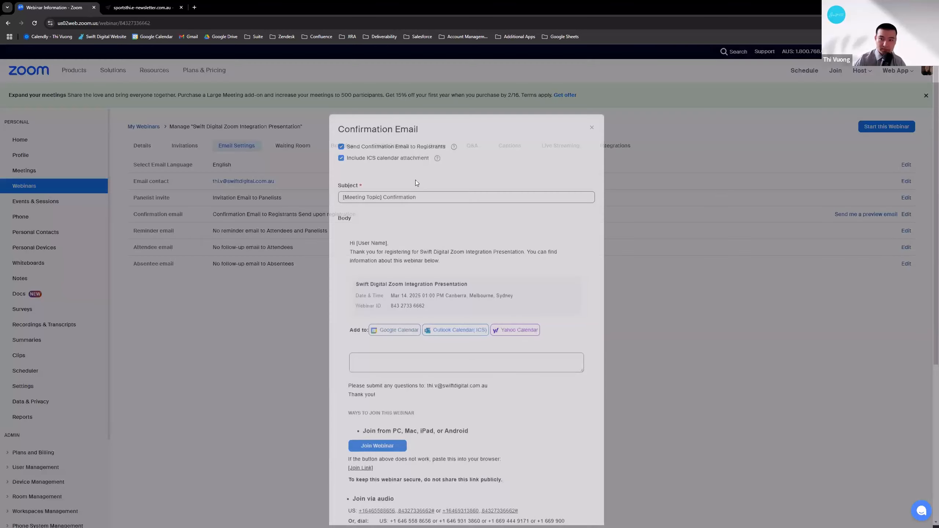
click(342, 150)
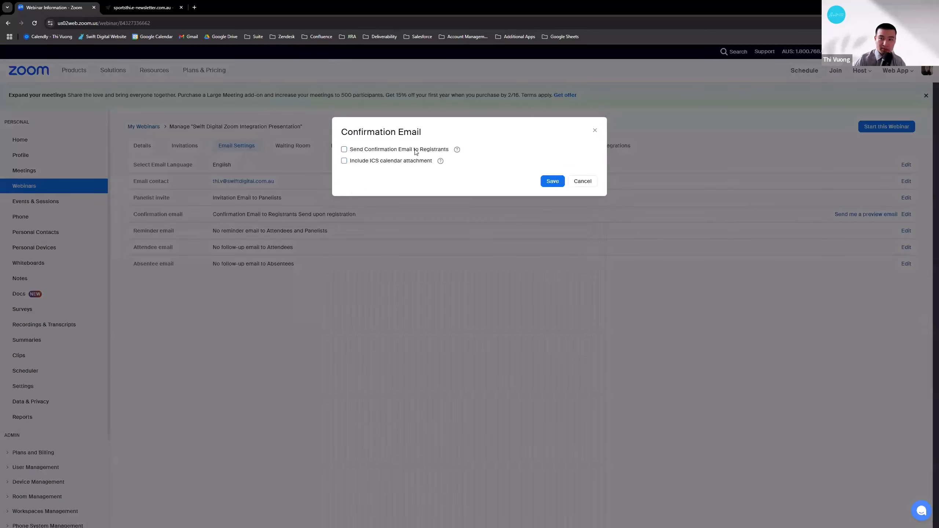
click(554, 185)
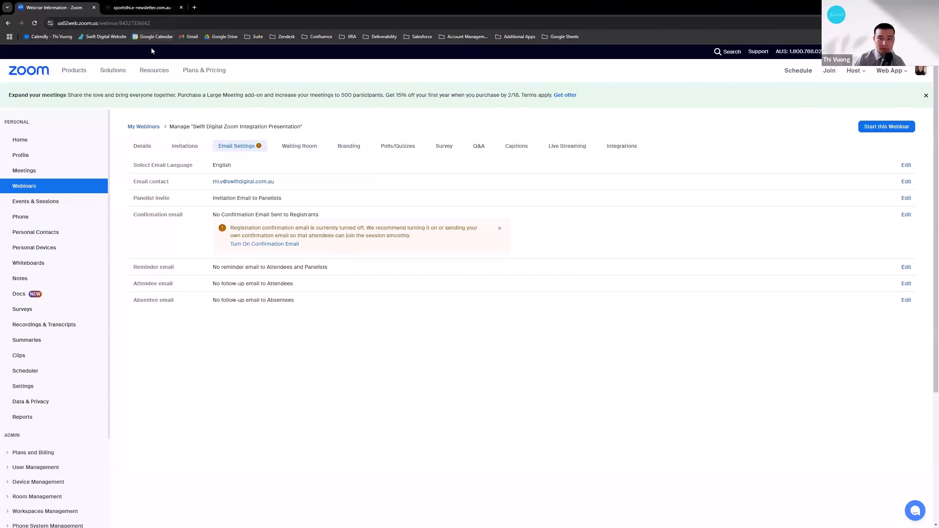
Step: Switch to Swift Digital, close the Zoom integration details and go to the Events Desk
click(147, 8)
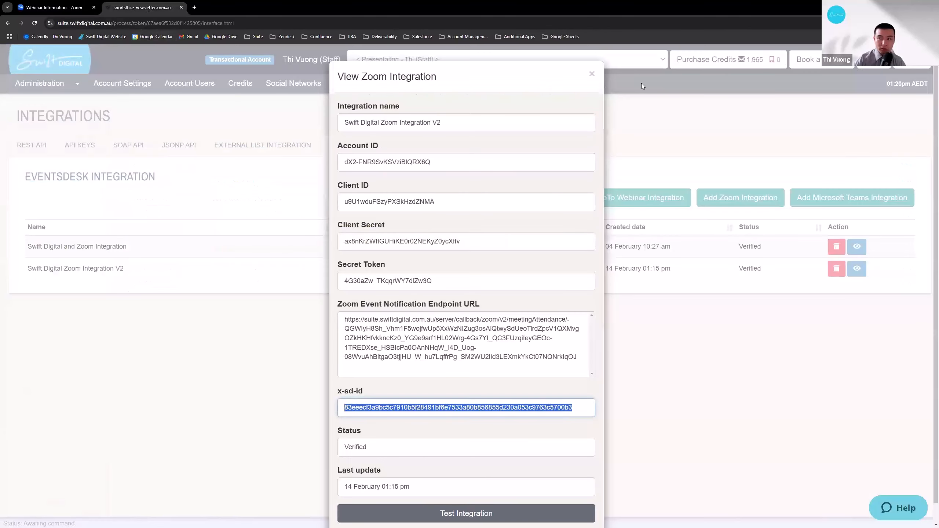
click(593, 75)
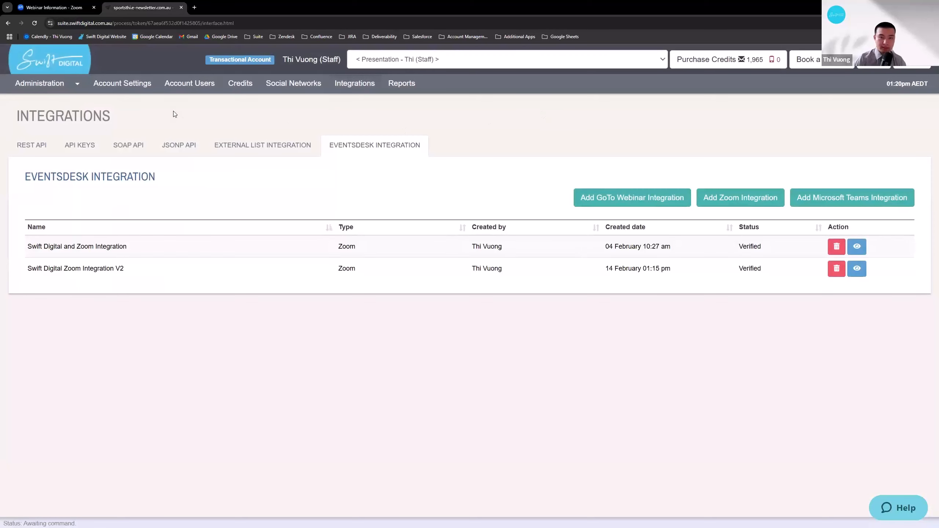
click(84, 91)
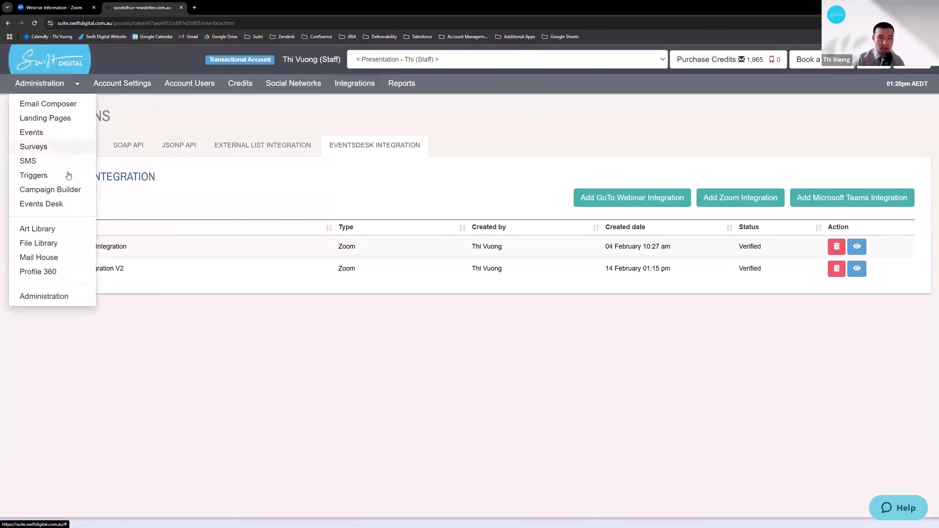
click(63, 206)
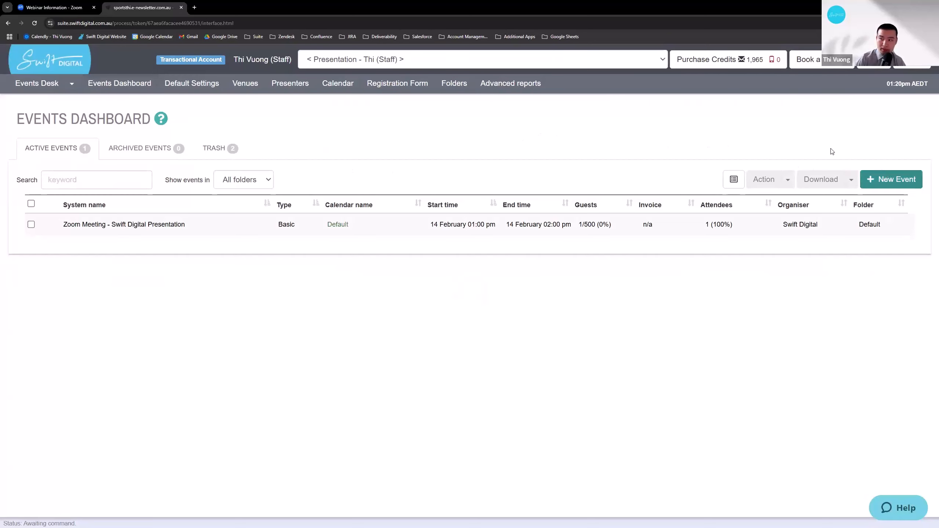
Step: Create a basic event named "Swift Digital Zoom Integration Presentation" with Award CPD Points enabled
click(873, 180)
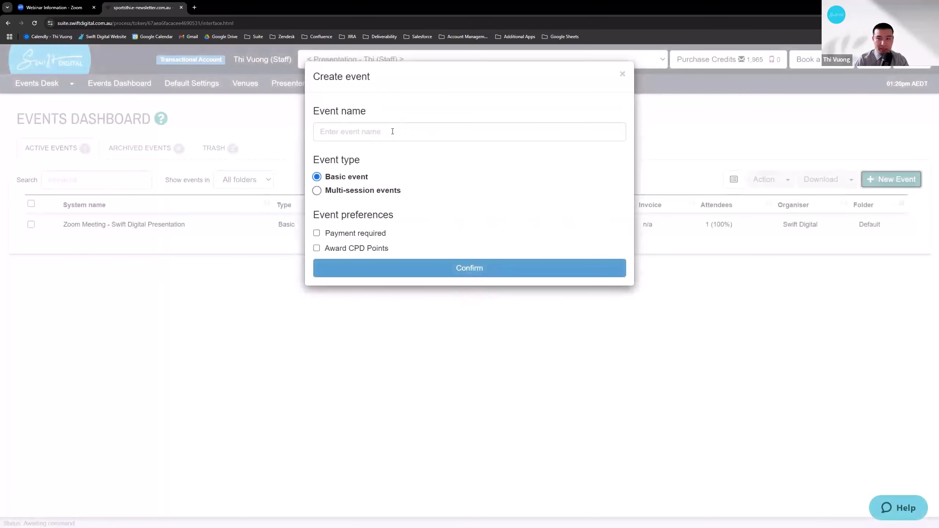
click(392, 131)
text(S)
key(BackSpace)
text(Zoom)
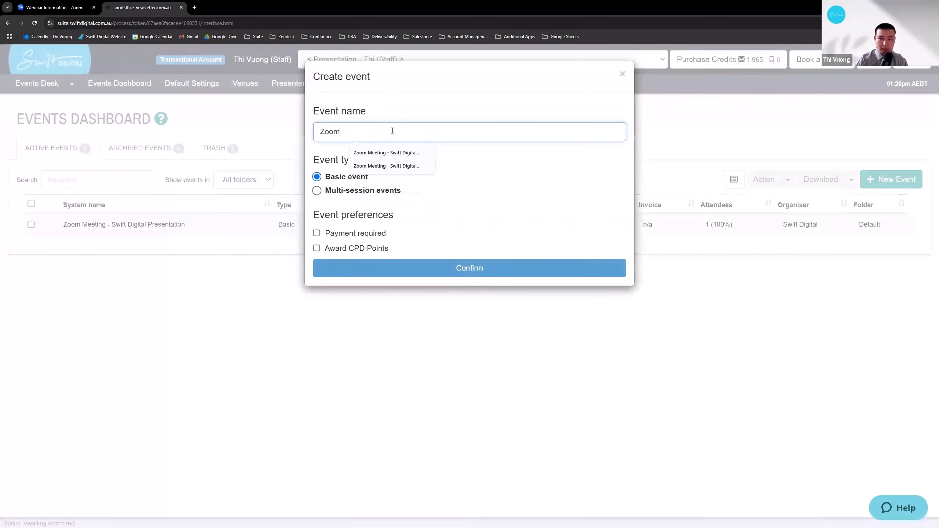
key(BackSpace)
key(BackSpace)
key(BackSpace)
key(BackSpace)
text(Swift Digita)
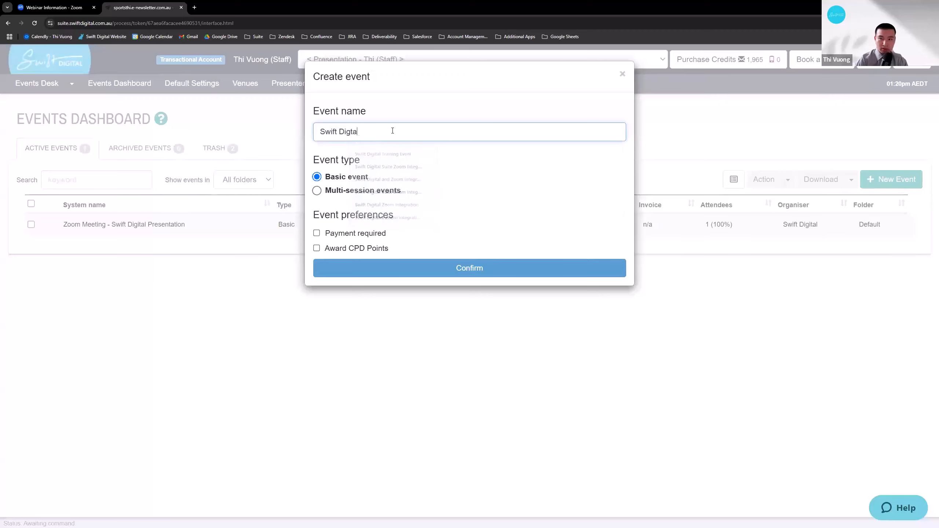
text(l Zoom )
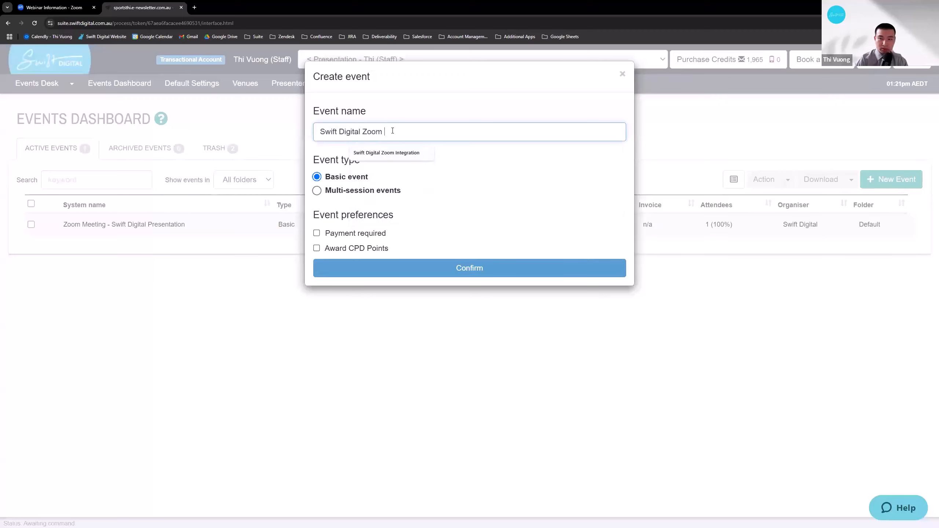
text(Integration )
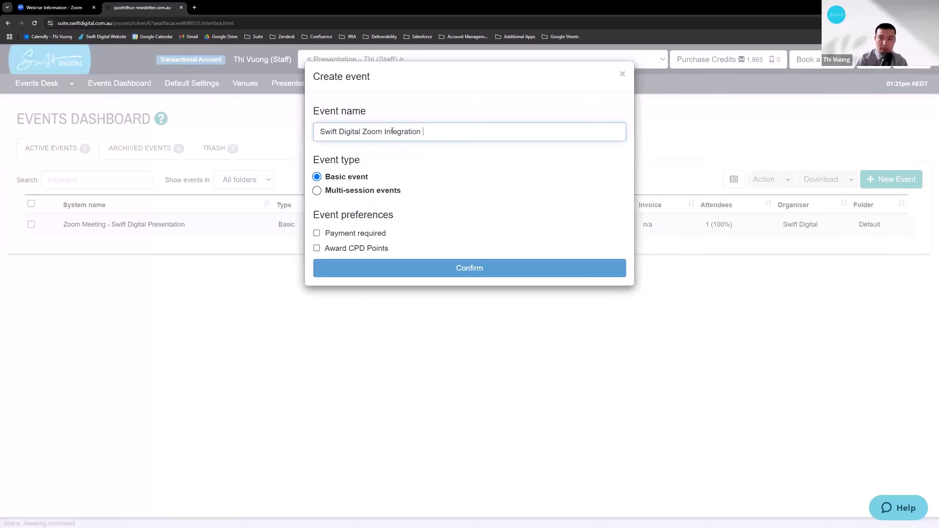
text(Presentation)
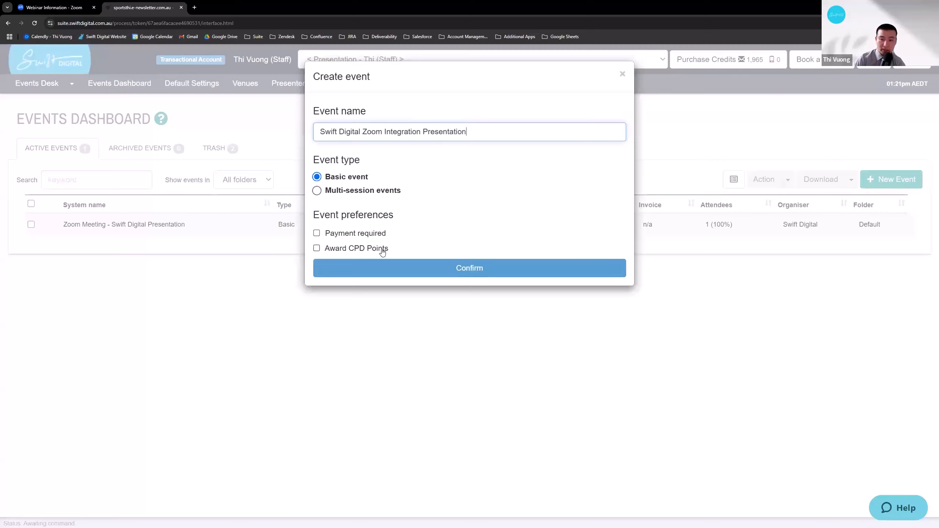
click(370, 251)
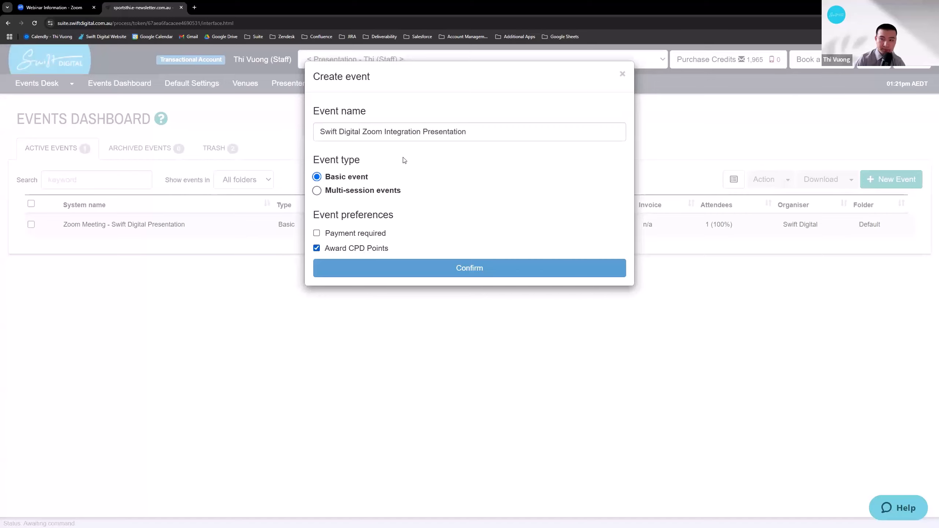
click(420, 272)
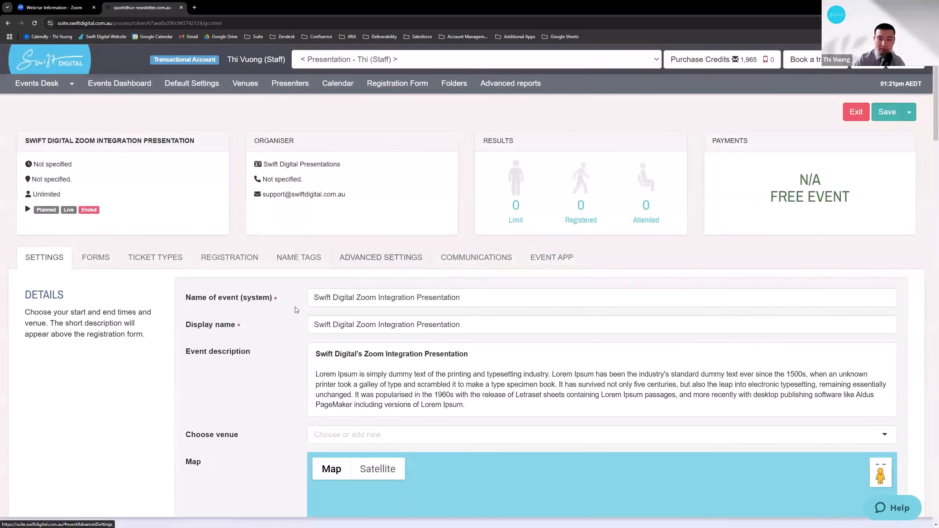
Step: Start adding a new venue named "Swift Digital Zoom Integrration Presentation" from the event's venue setting
scroll(281, 255, down, 2)
scroll(292, 229, down, 14)
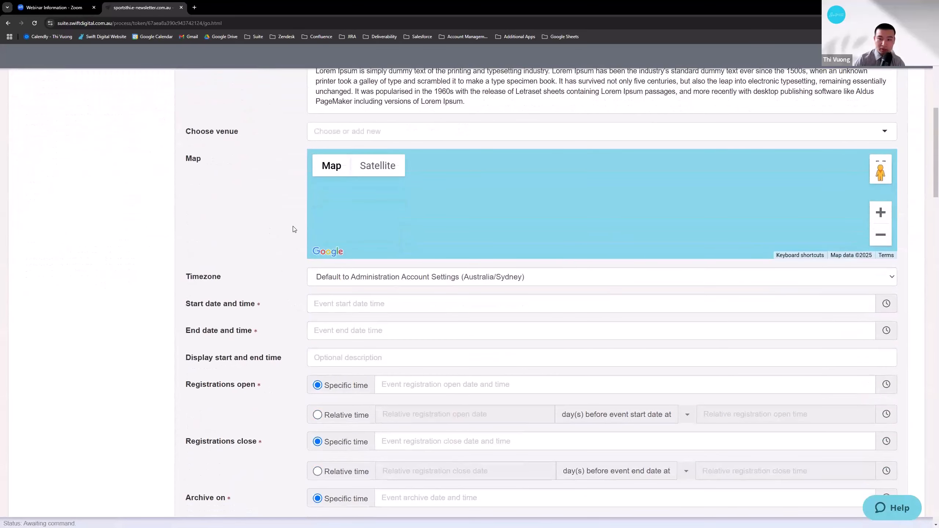
scroll(294, 229, up, 10)
scroll(294, 229, up, 6)
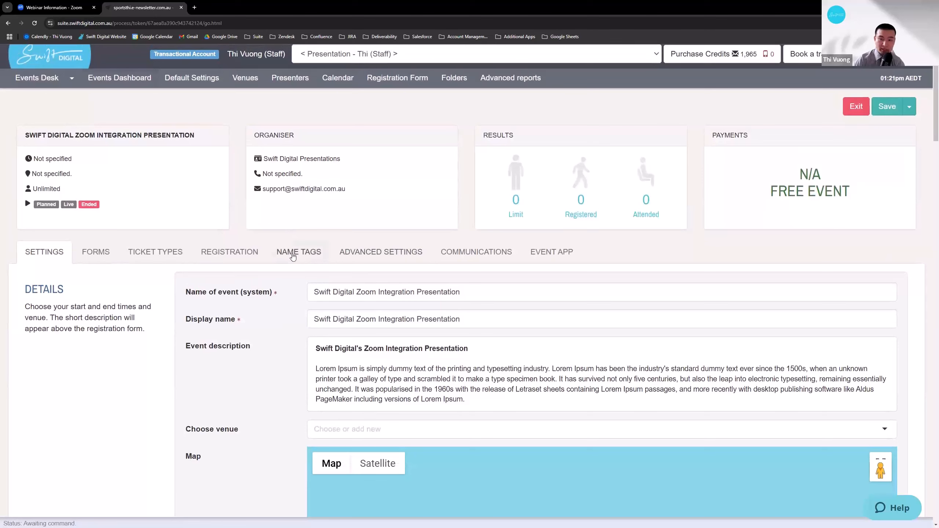
scroll(280, 328, down, 4)
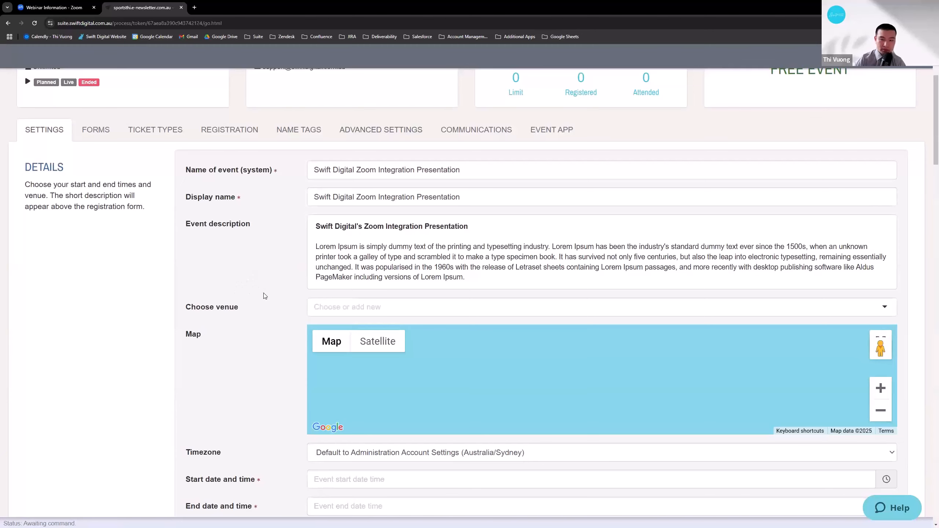
scroll(265, 297, up, 4)
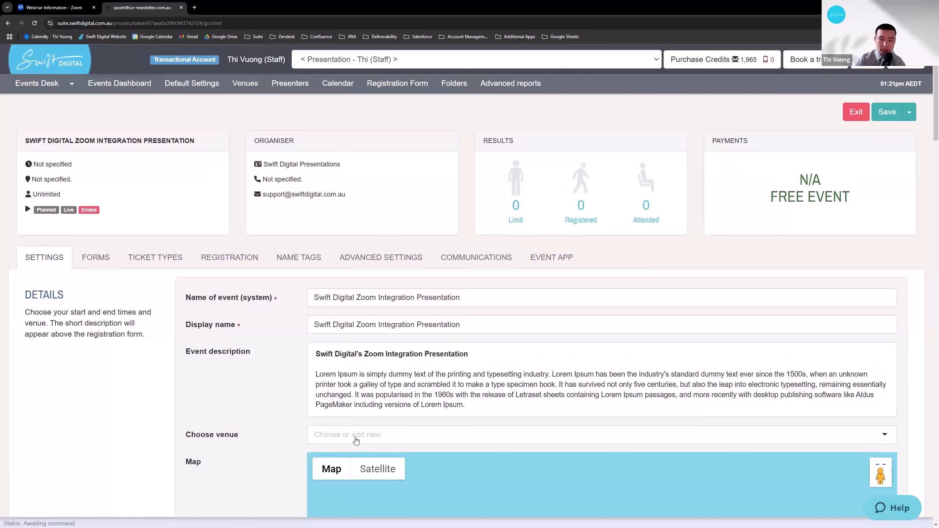
click(337, 437)
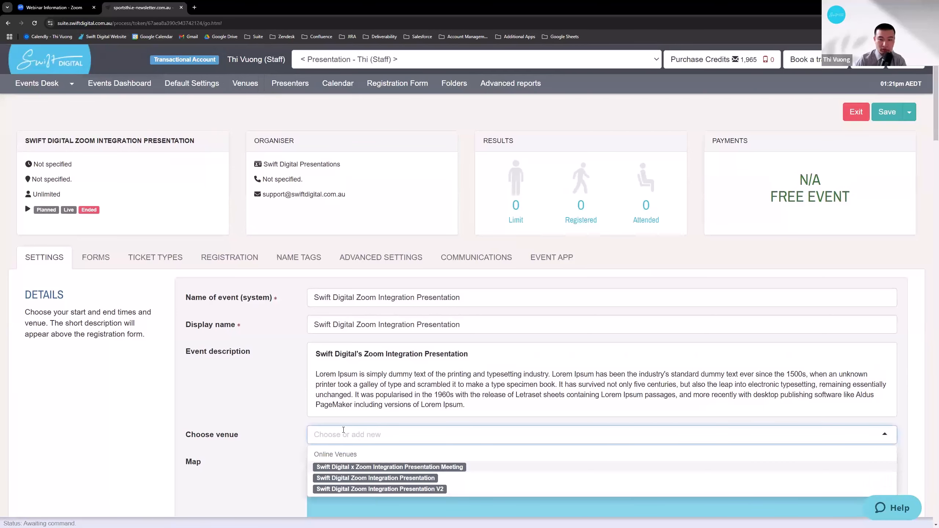
text(Swift Digital)
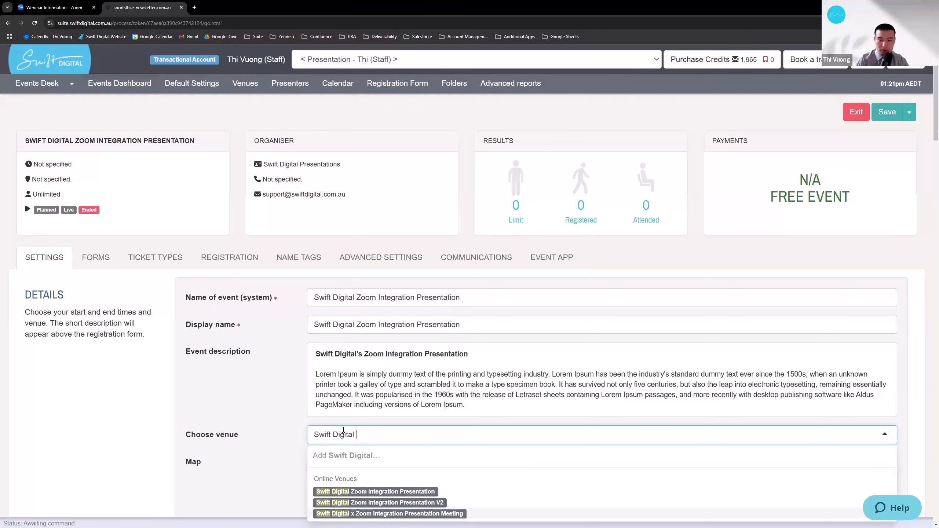
text( Zoom Integrrat)
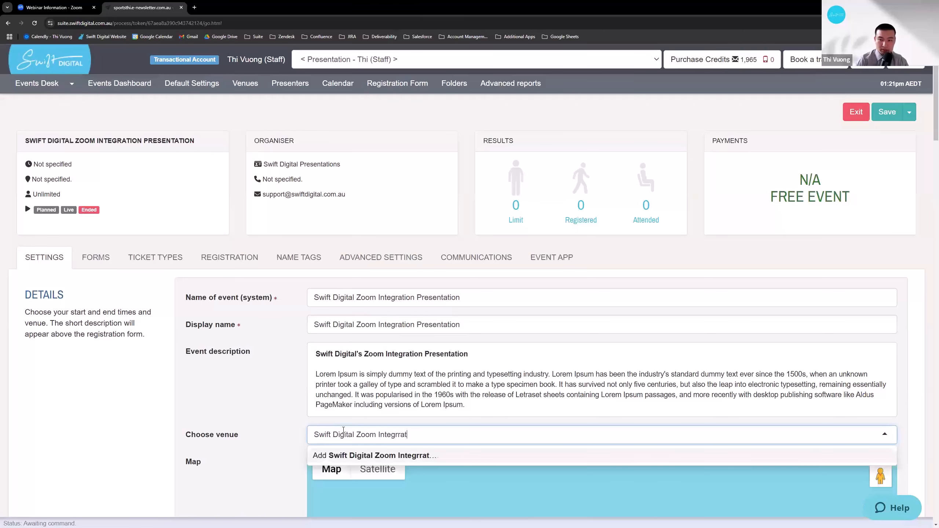
text(ion Preseentatio)
key(BackSpace)
key(BackSpace)
key(BackSpace)
key(BackSpace)
key(BackSpace)
key(BackSpace)
key(BackSpace)
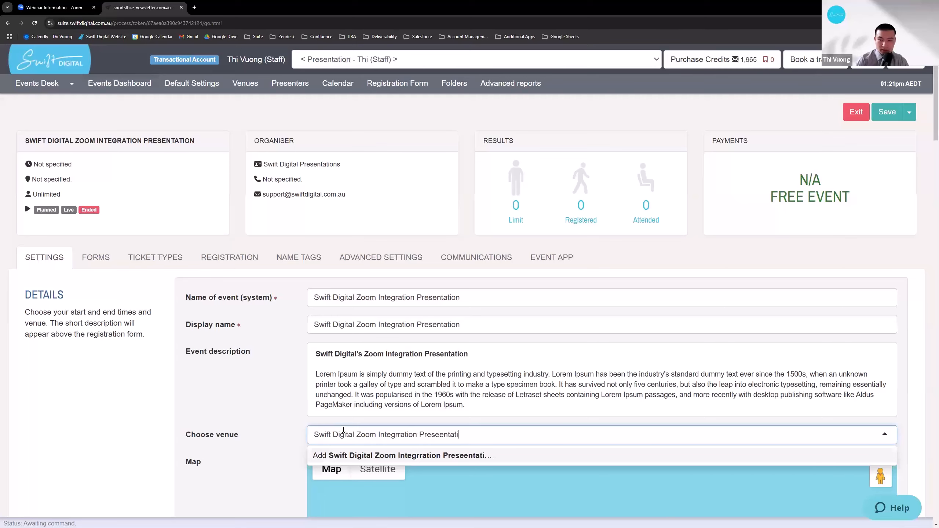
text(ntation)
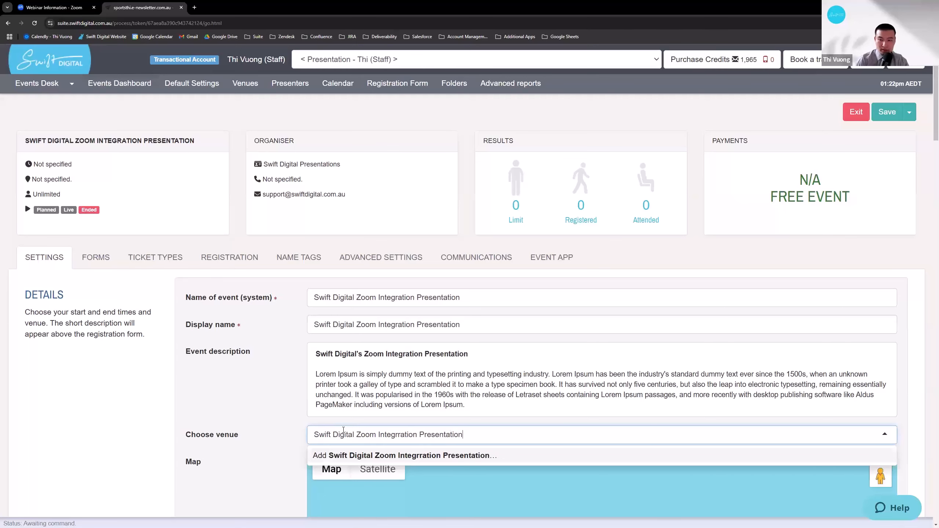
click(325, 457)
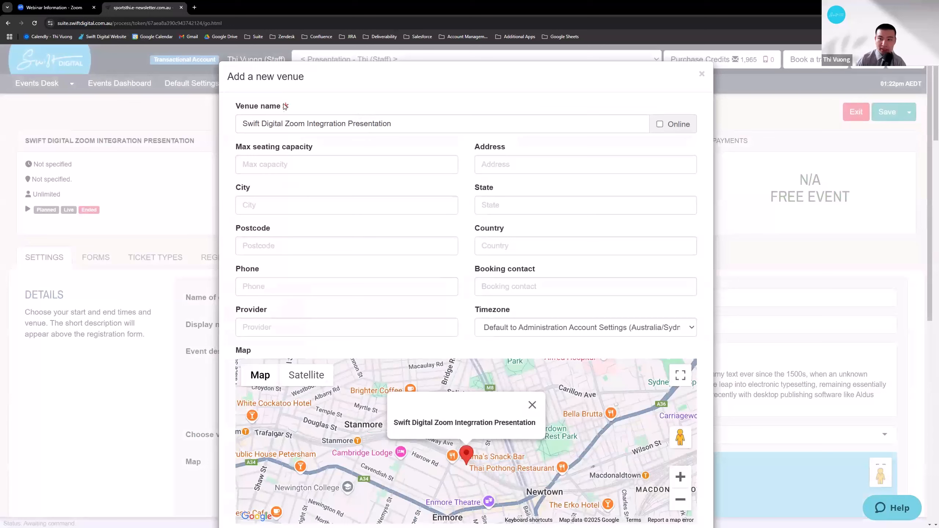
Step: Mark the new venue as online and set its maximum seating capacity to 500
click(660, 125)
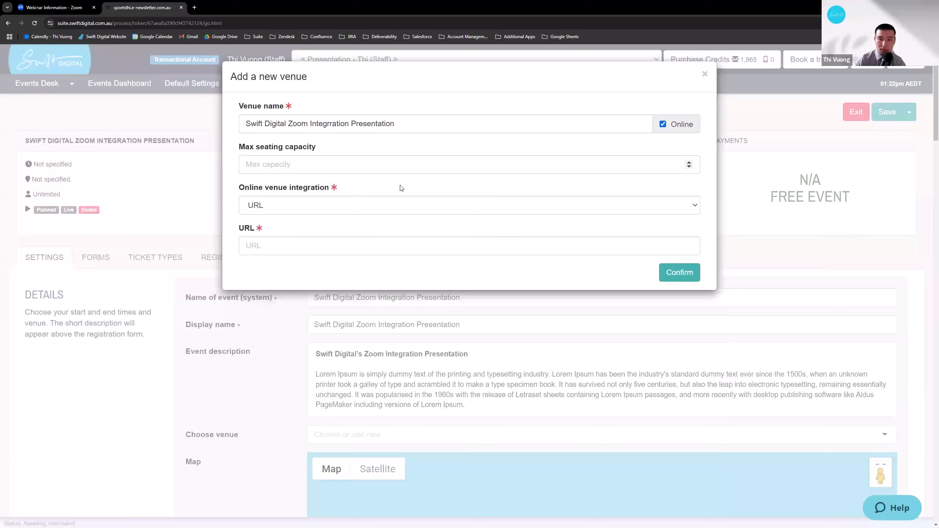
click(322, 161)
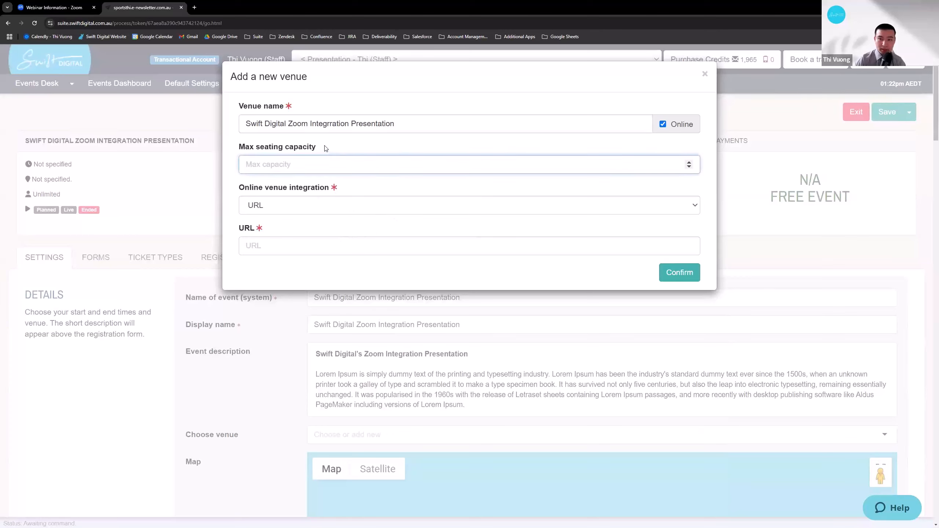
triple_click(325, 148)
click(321, 166)
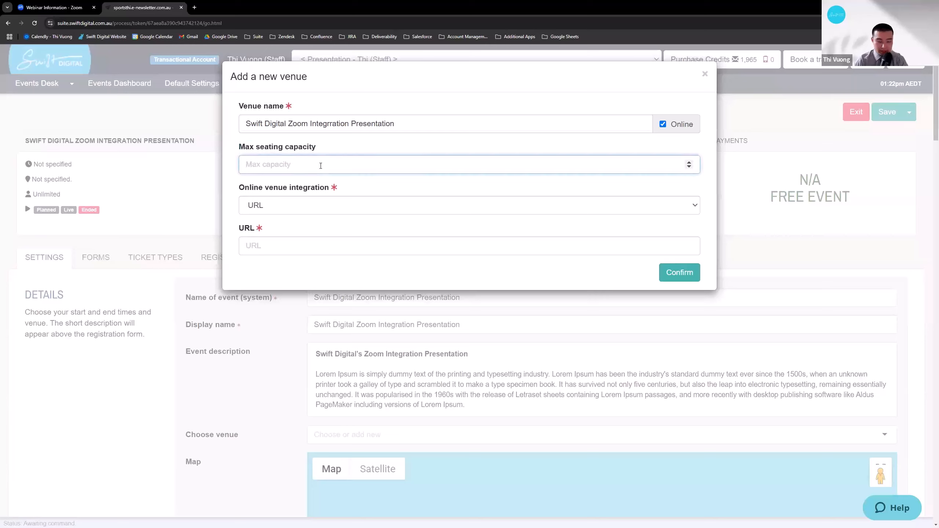
text(500)
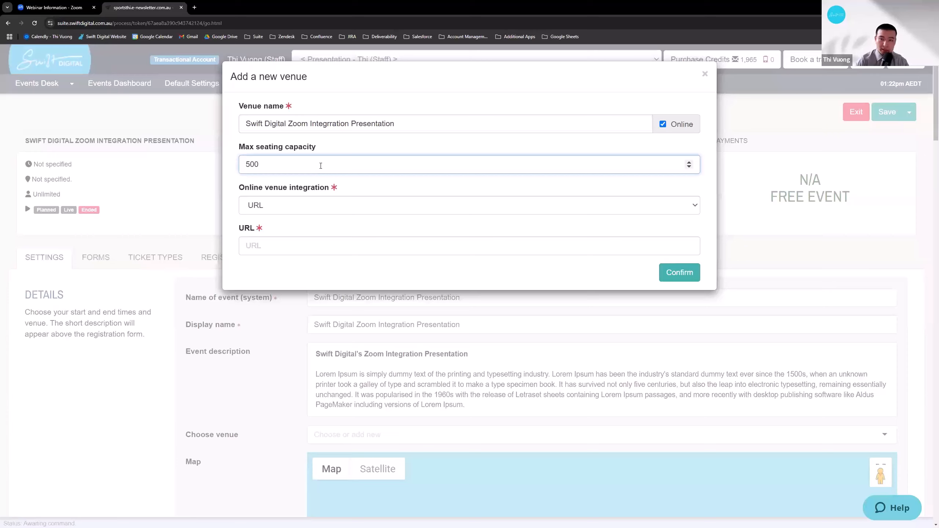
click(337, 144)
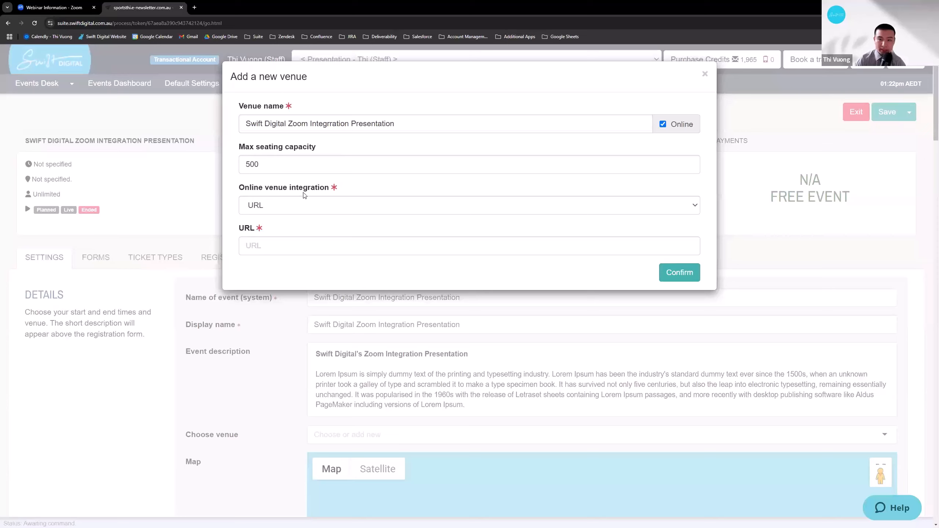
Step: Set the venue's online integration to Zoom, using Swift Digital Zoom Integration V2 with Webinar as the integration type
click(311, 206)
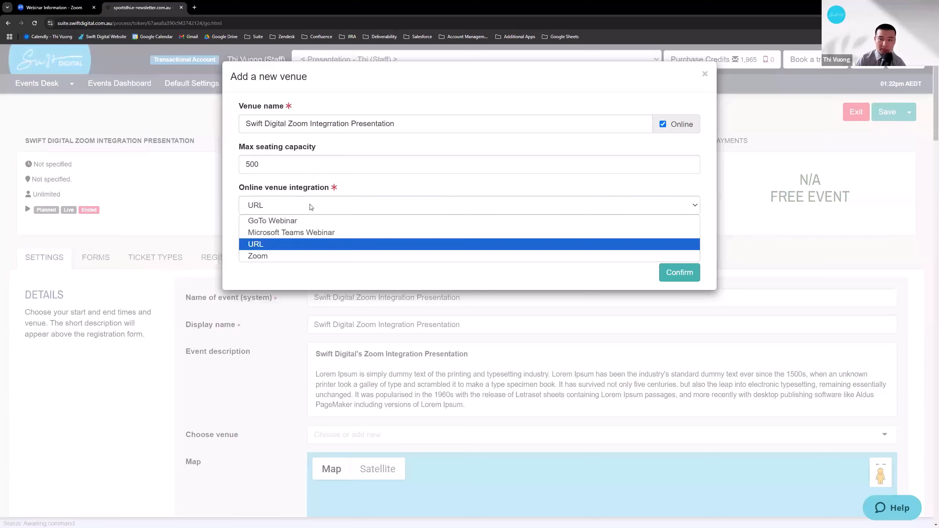
click(293, 255)
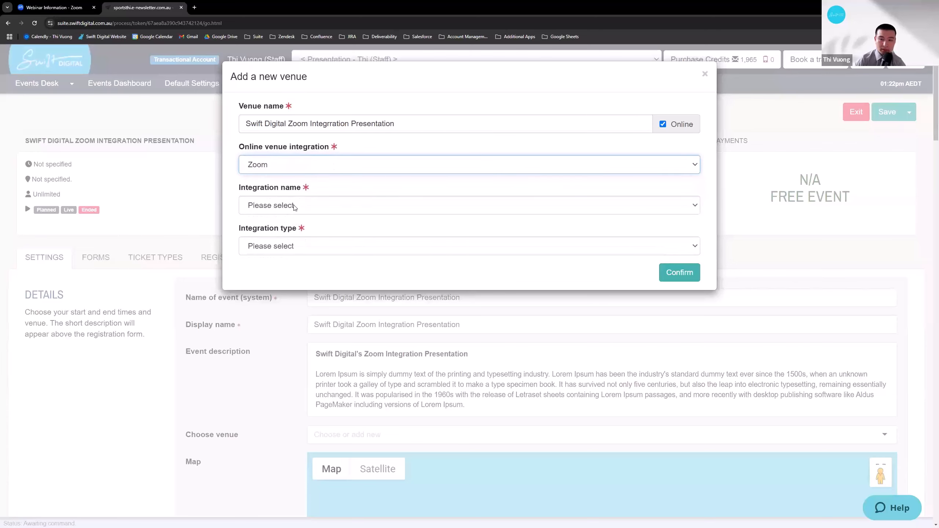
click(296, 207)
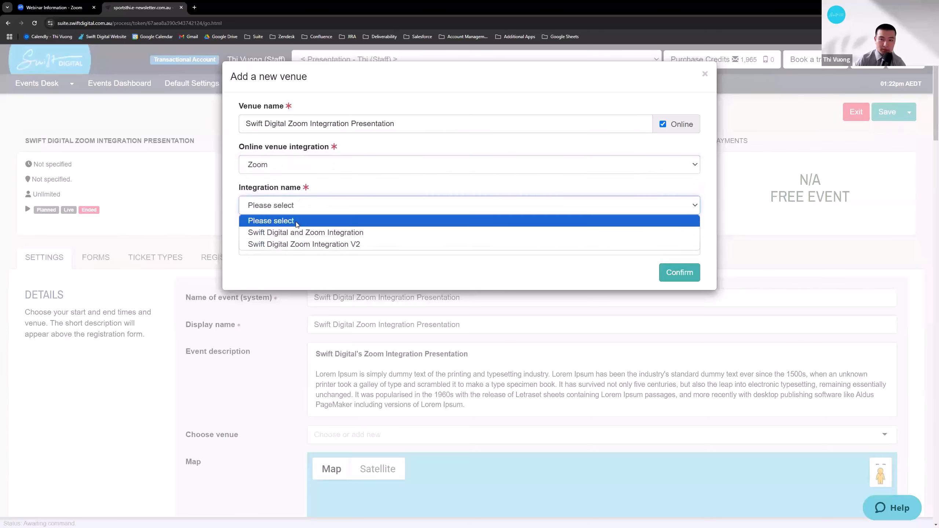
click(303, 245)
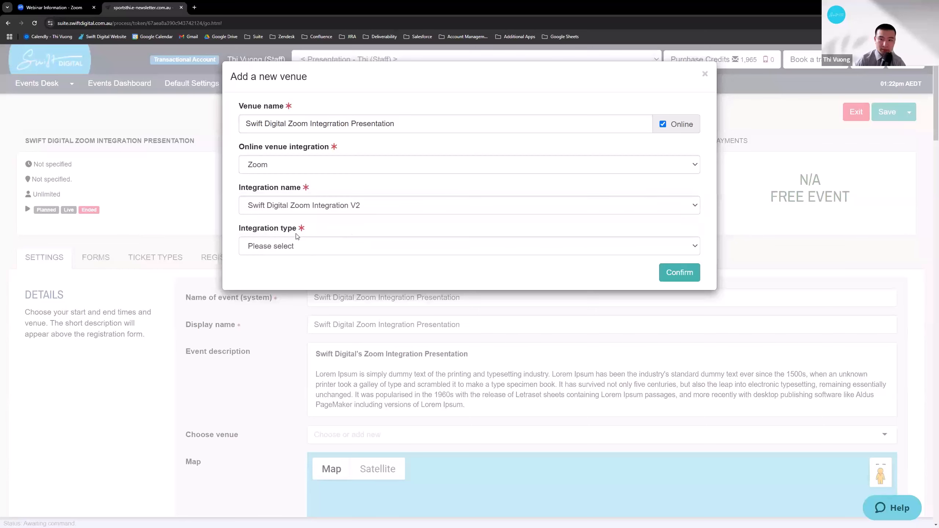
click(307, 249)
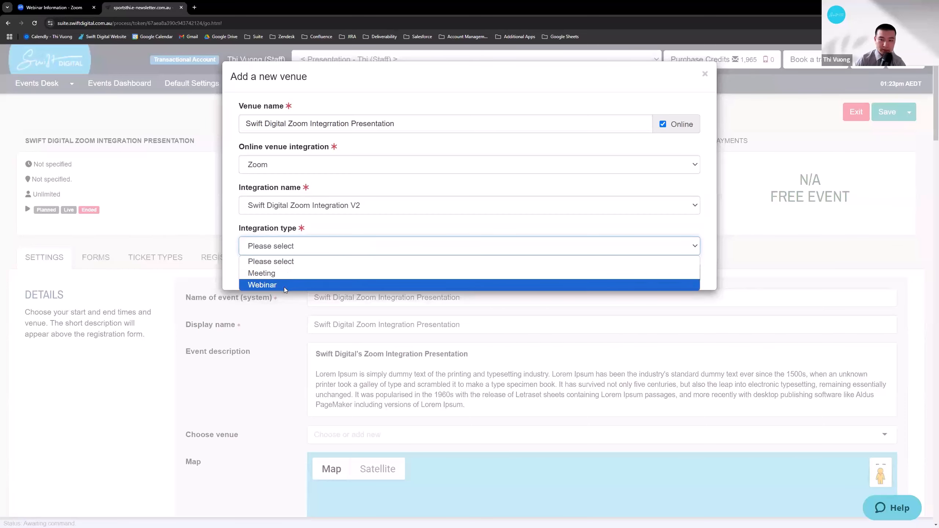
click(284, 287)
Step: Copy the webinar ID from the Zoom webinar's details into the venue's Webinar ID in Swift Digital and verify it
drag(279, 272, 240, 271)
click(302, 268)
click(316, 278)
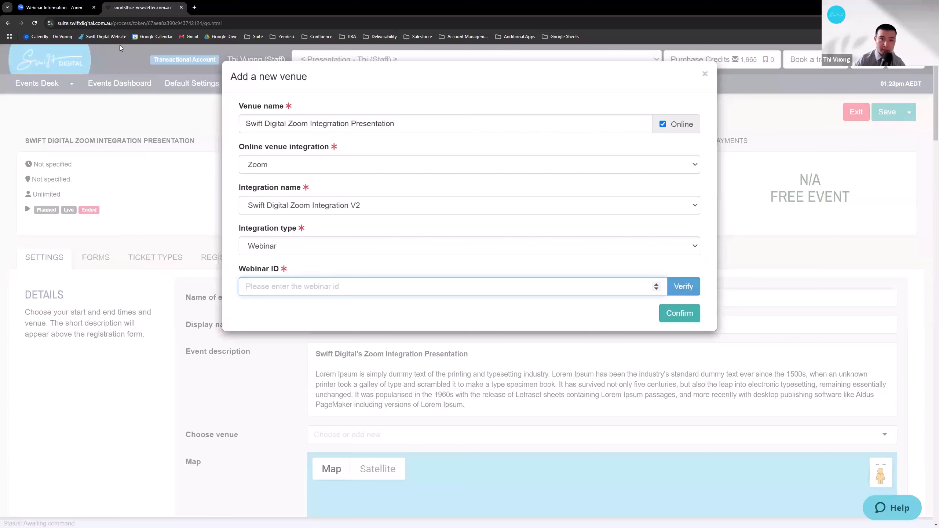
click(74, 9)
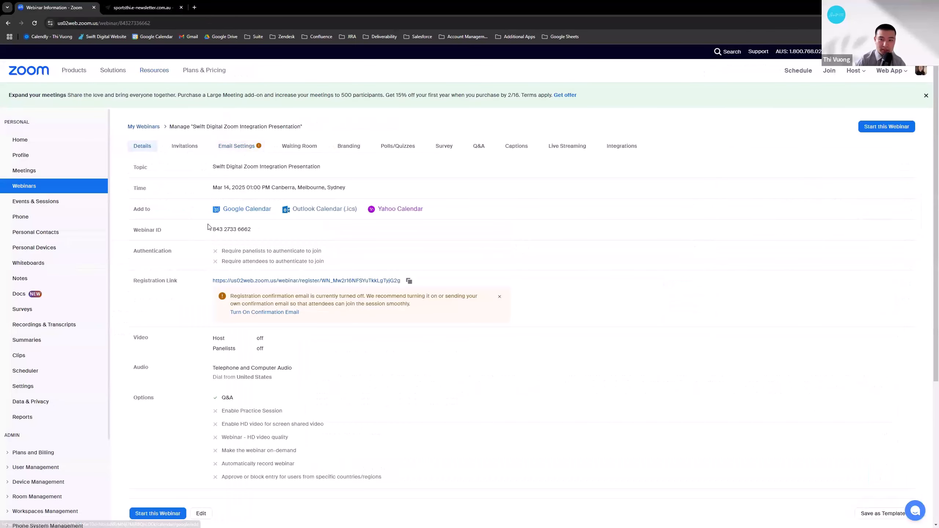
drag(251, 229, 215, 229)
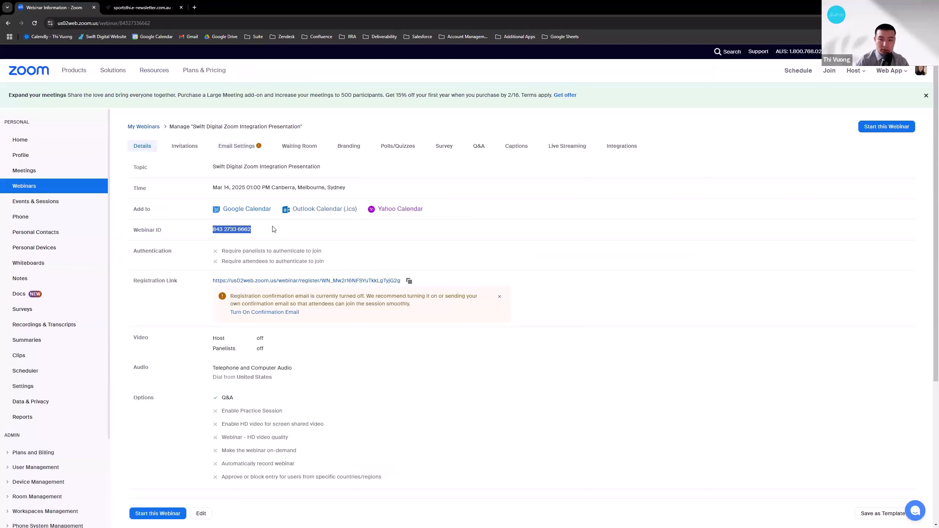
drag(256, 231, 213, 229)
click(145, 5)
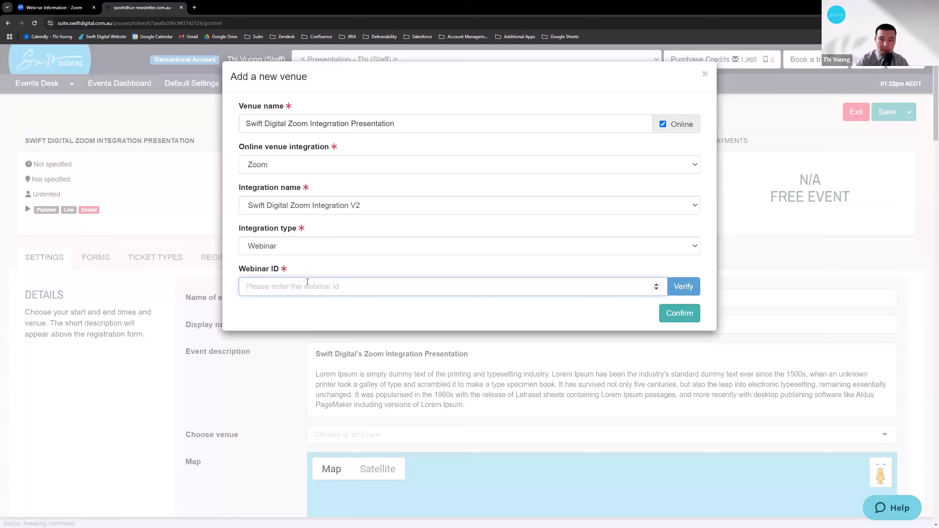
key(ctrl+v)
click(410, 269)
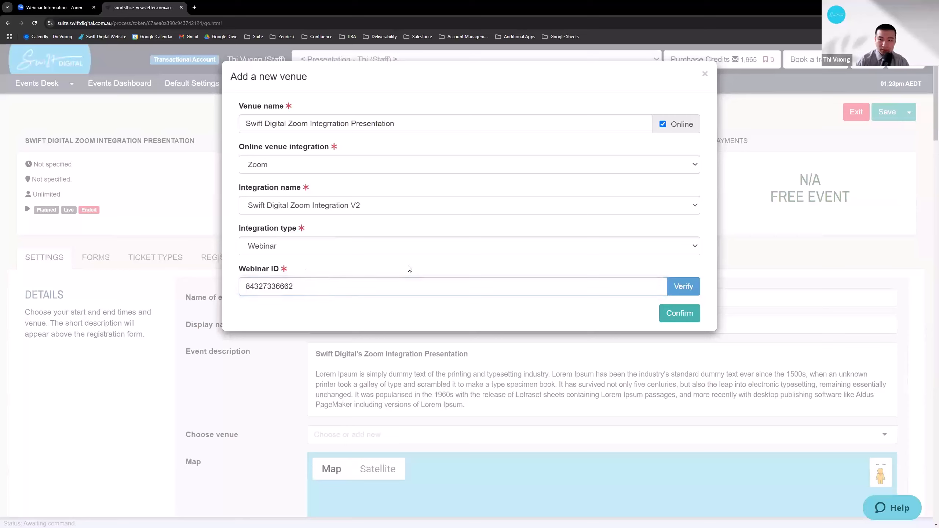
click(680, 289)
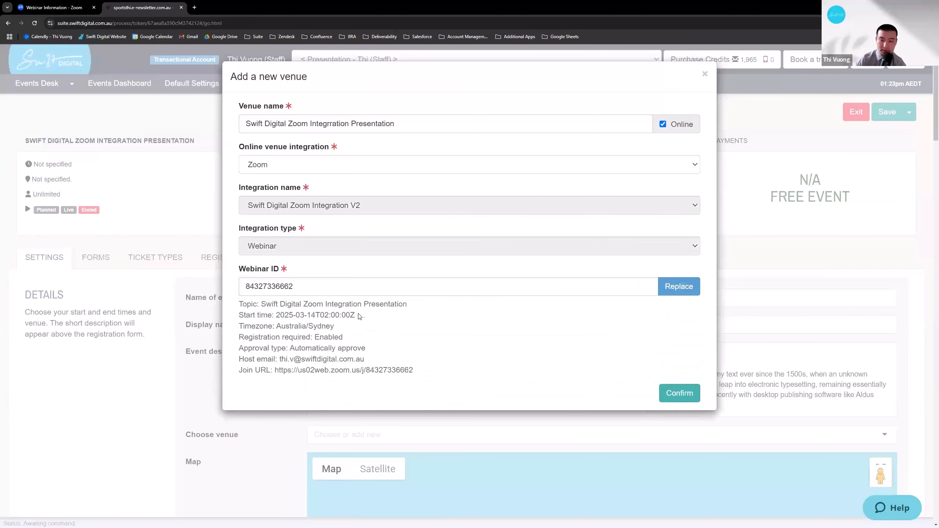
Step: Review the verified webinar's start time, confirm the new online venue and check it among the event's venue choices
drag(361, 317, 278, 316)
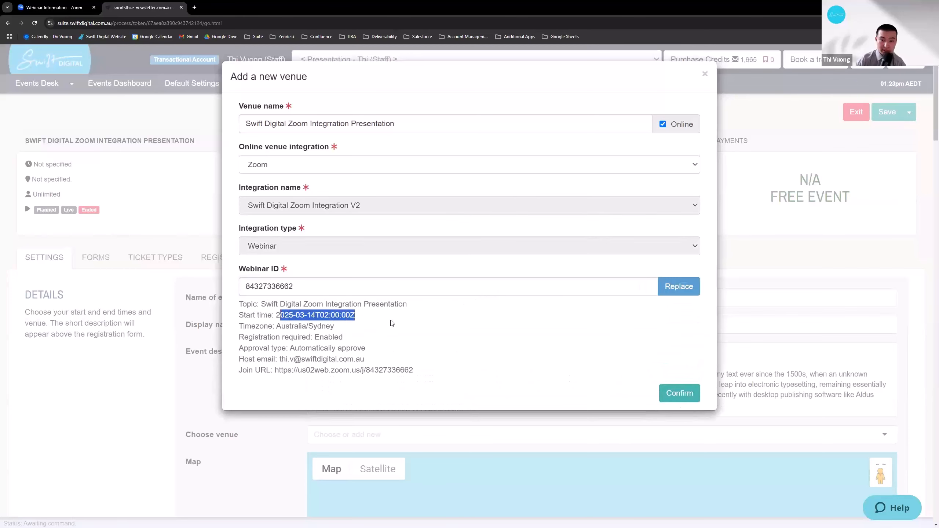
click(389, 324)
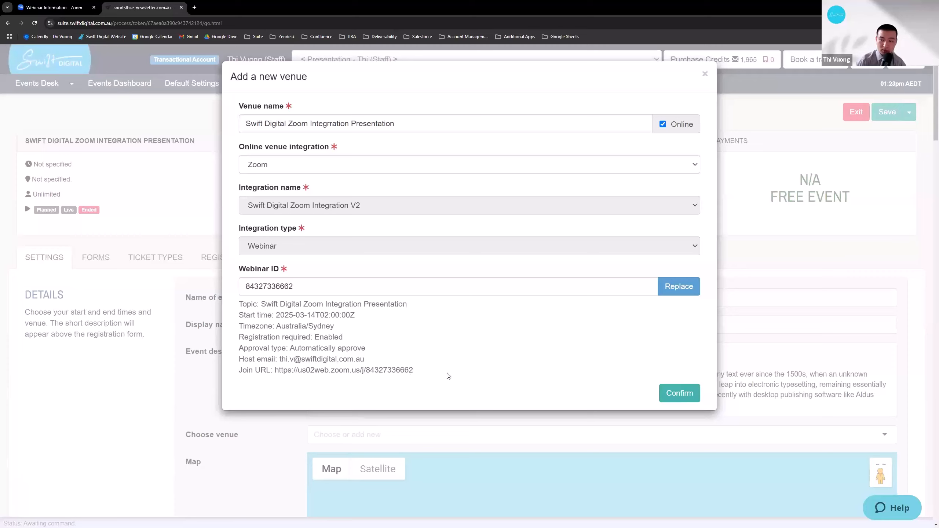
click(674, 395)
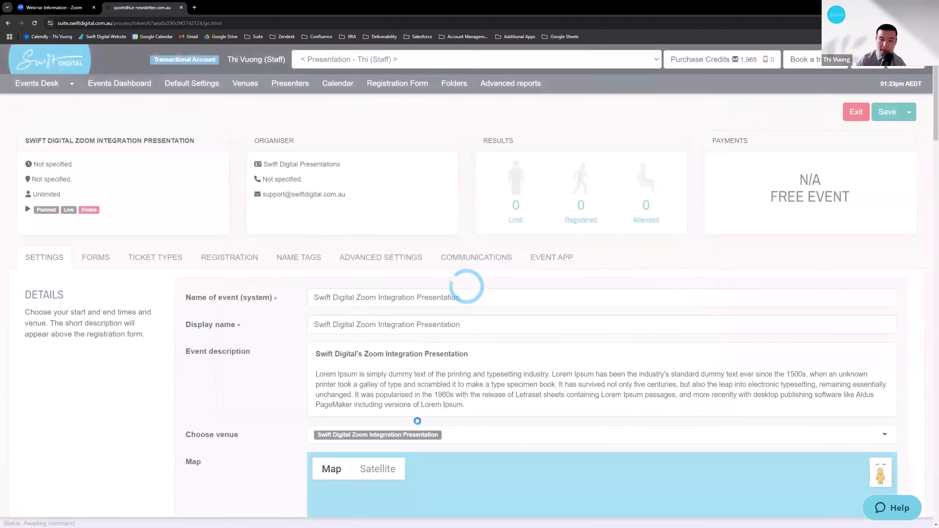
scroll(388, 377, down, 2)
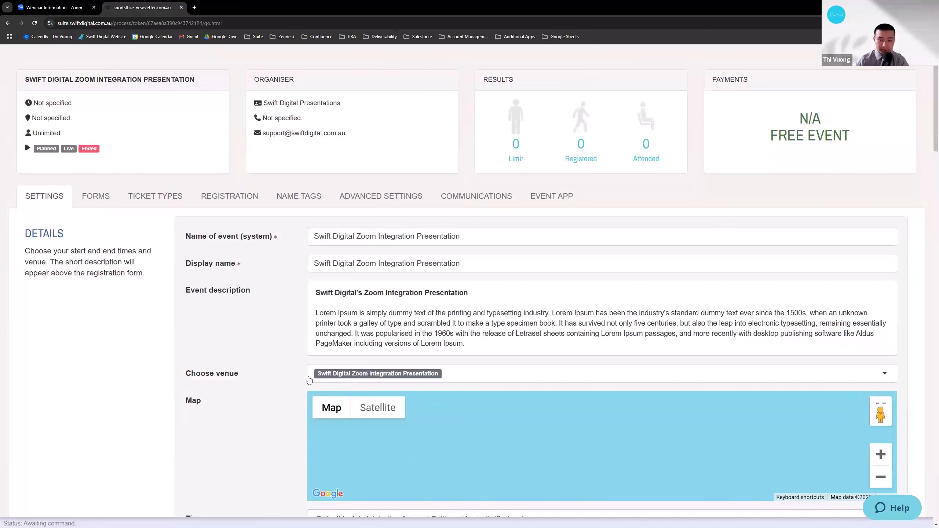
scroll(405, 352, down, 6)
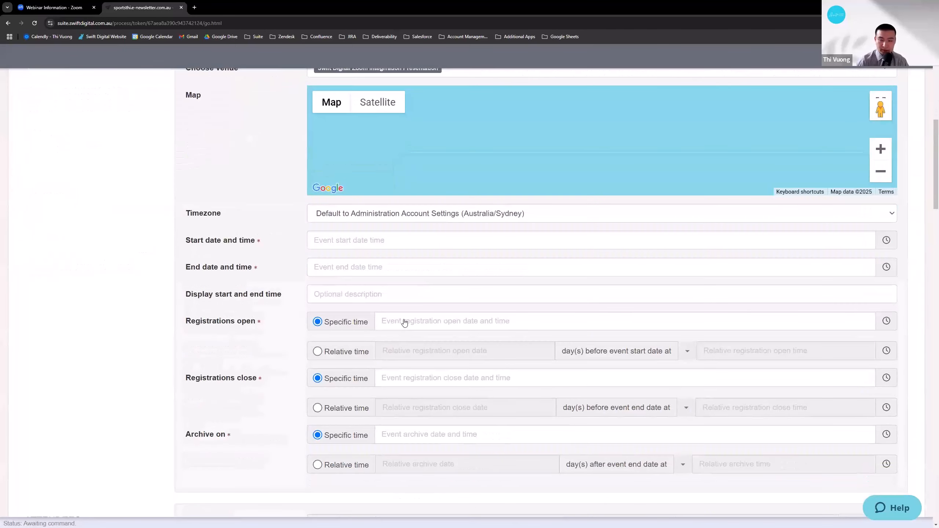
scroll(401, 334, up, 3)
click(393, 254)
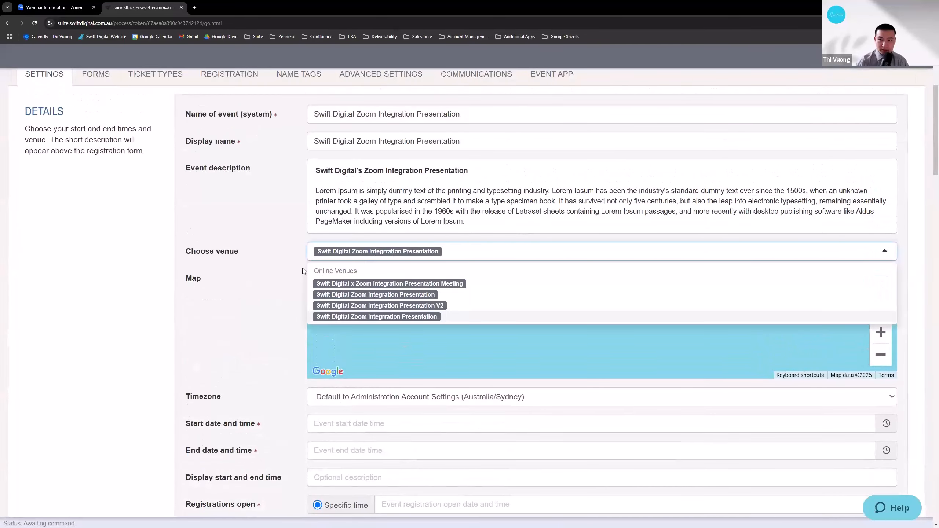
click(290, 268)
Step: Set the event's start date and time to 14 March 2025, 1:00 PM
scroll(323, 285, down, 5)
click(310, 246)
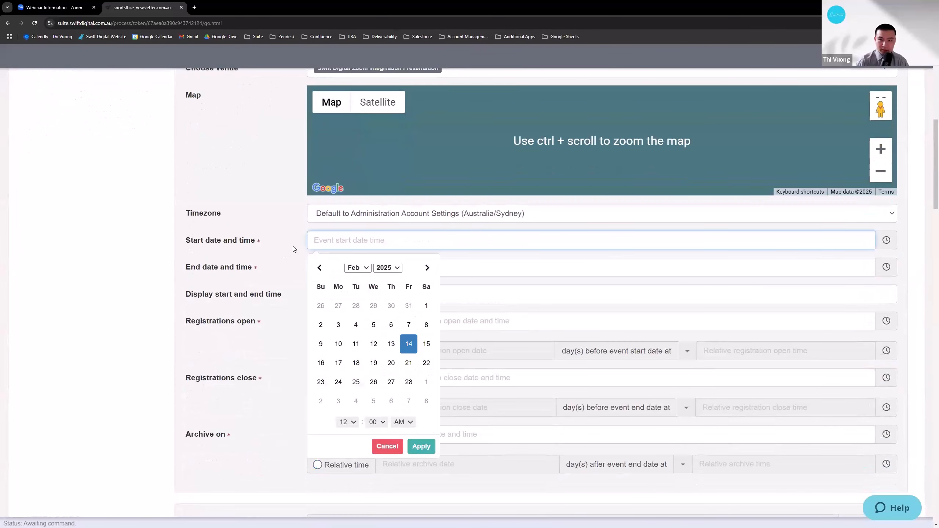
click(295, 248)
click(331, 246)
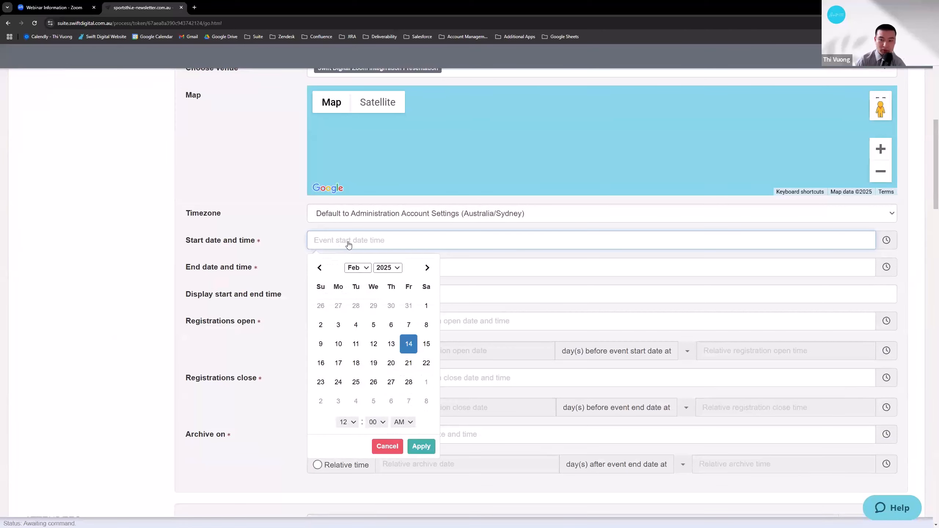
click(365, 272)
click(361, 296)
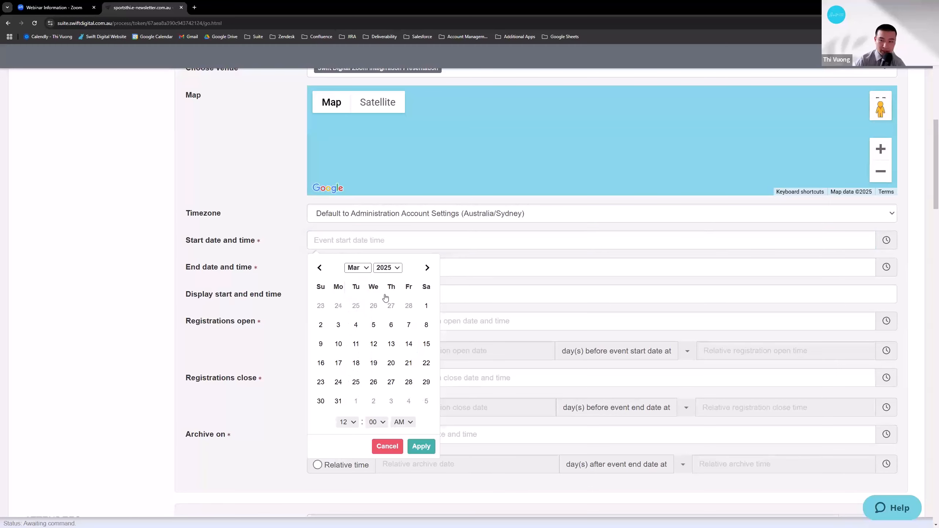
click(408, 344)
click(347, 423)
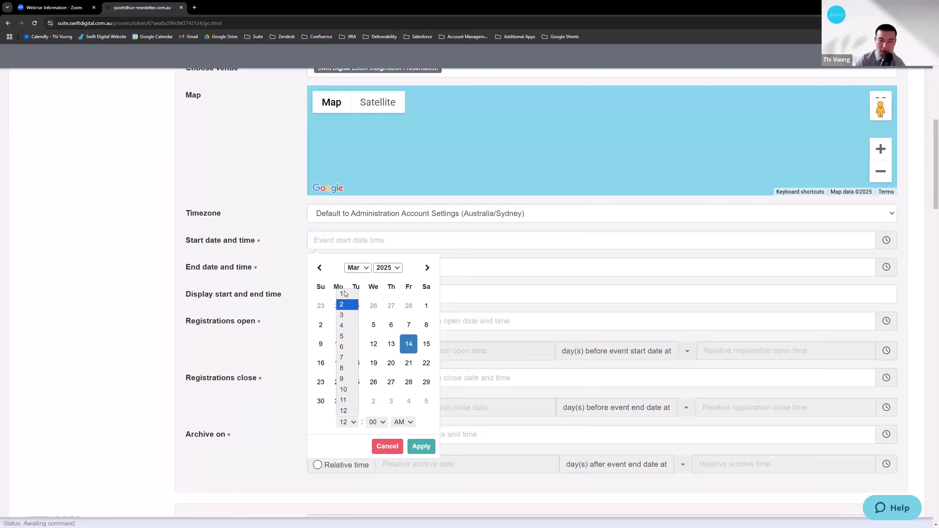
click(348, 308)
click(379, 422)
click(407, 422)
click(403, 444)
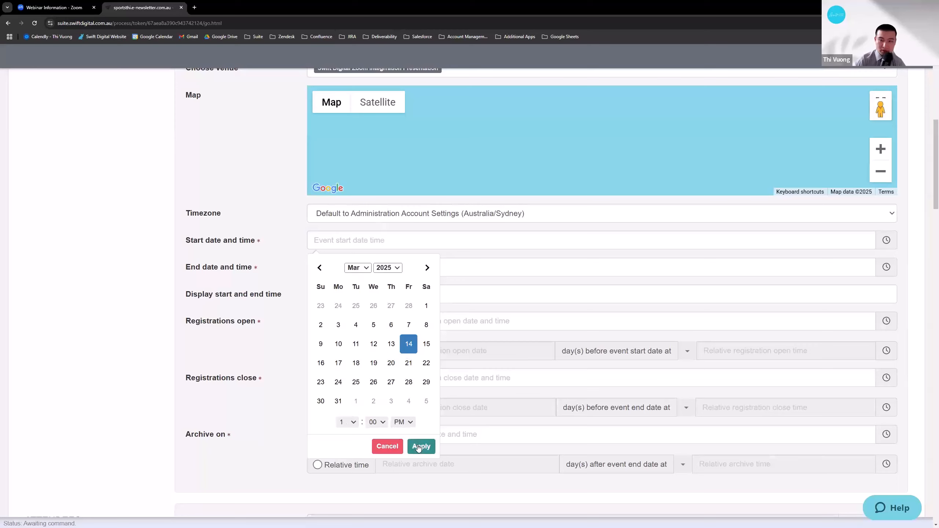
click(421, 447)
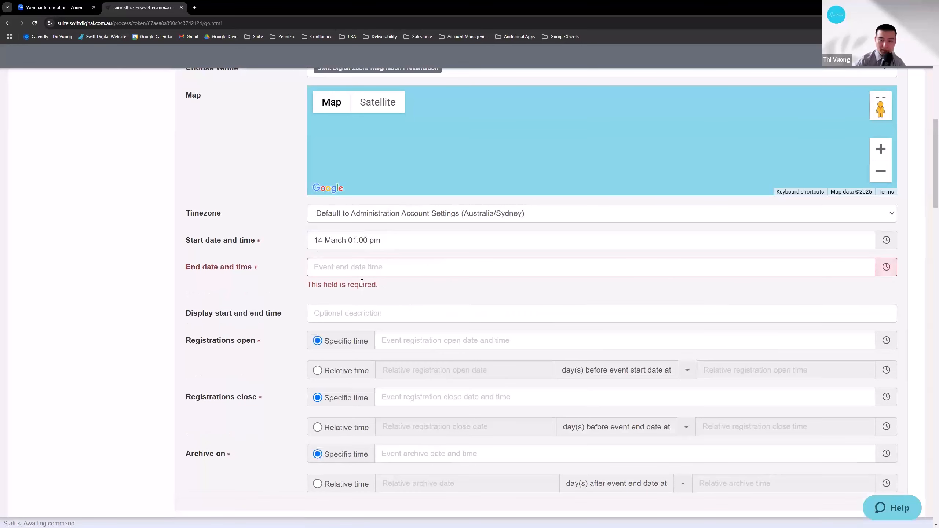
Step: Set the event's end date and time to 14 March 2025, 2:00 PM
click(355, 272)
click(365, 295)
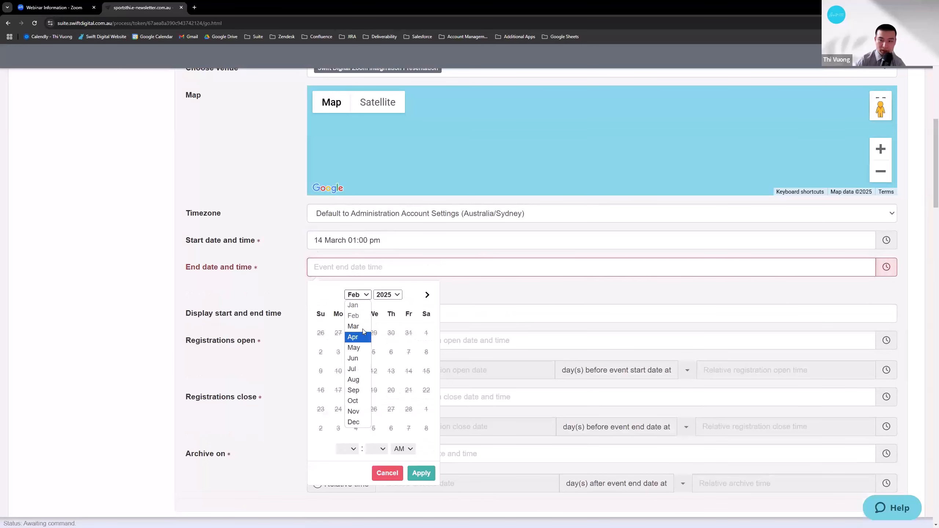
click(357, 327)
click(409, 371)
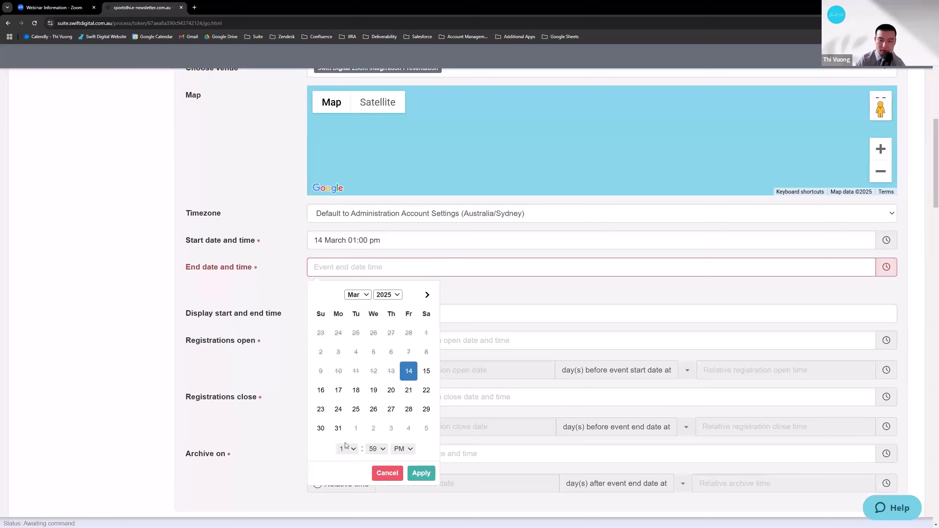
click(348, 449)
click(400, 448)
click(400, 449)
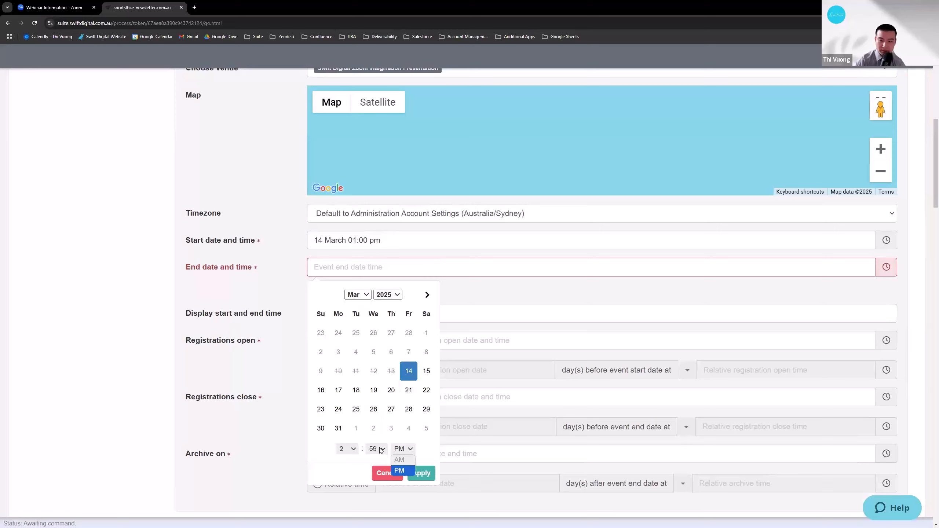
click(381, 450)
scroll(375, 322, up, 9)
click(373, 236)
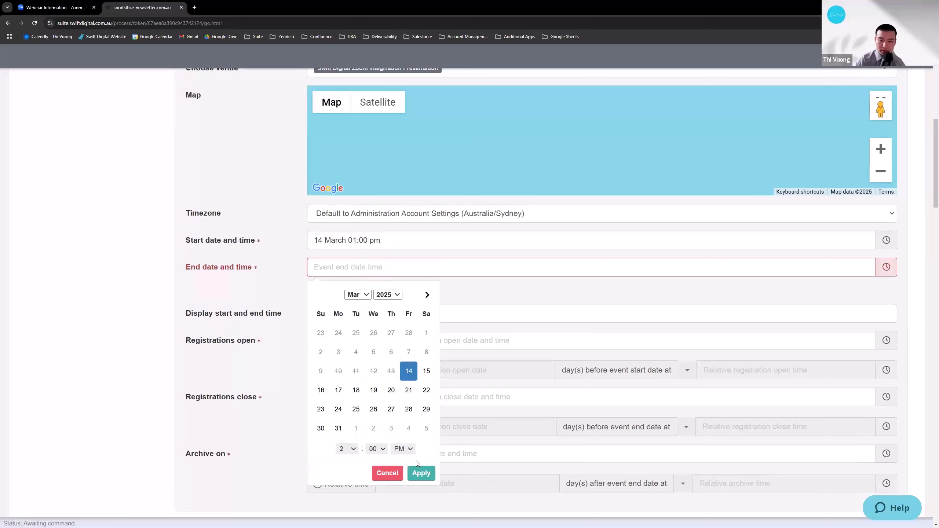
click(422, 473)
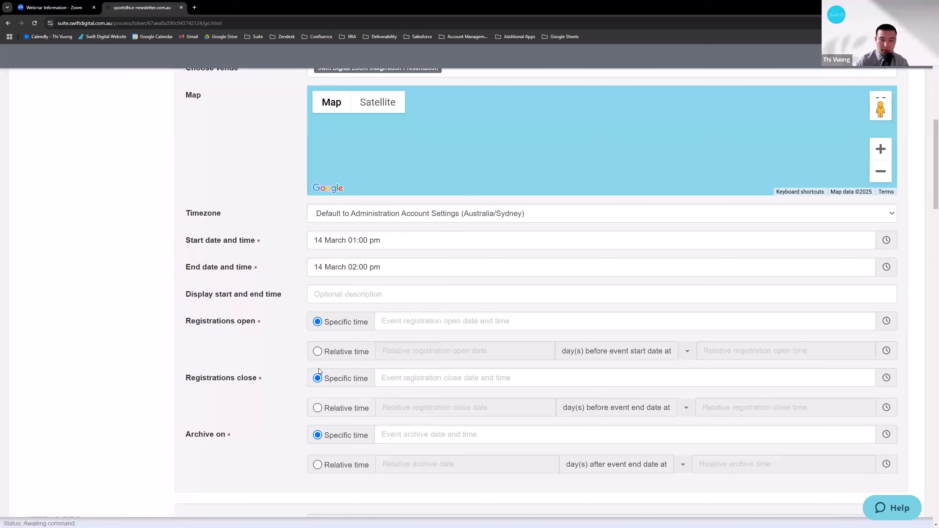
Step: Set registrations to open at a relative time, 30 days before the event start date at 9:00 AM
click(317, 351)
click(435, 352)
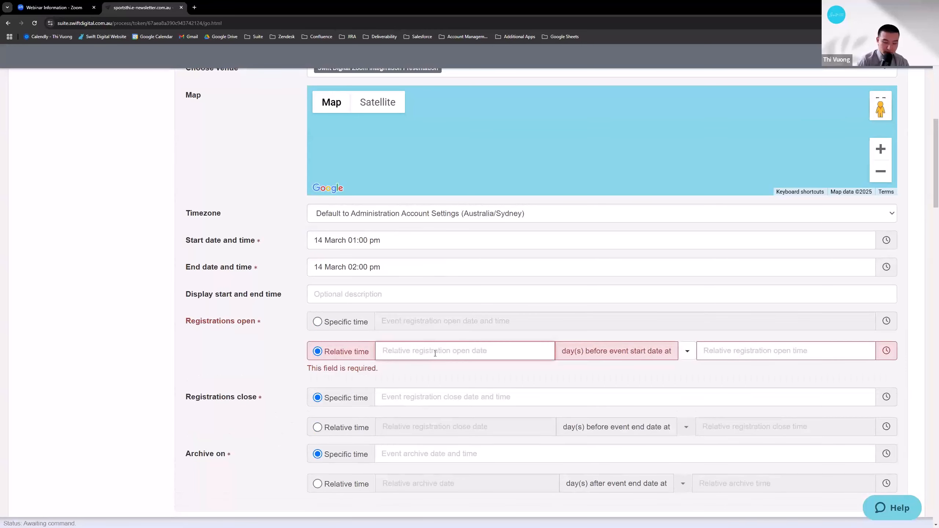
text(30)
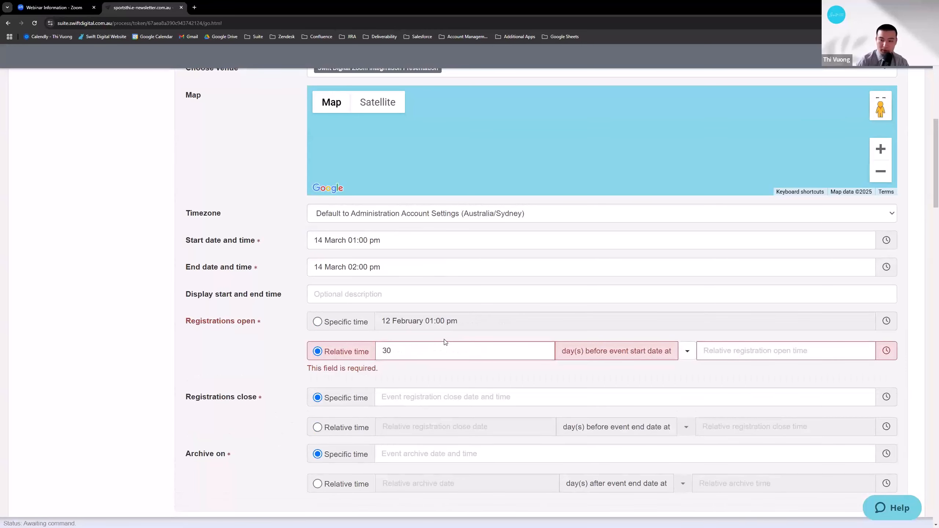
click(718, 359)
click(717, 418)
click(751, 439)
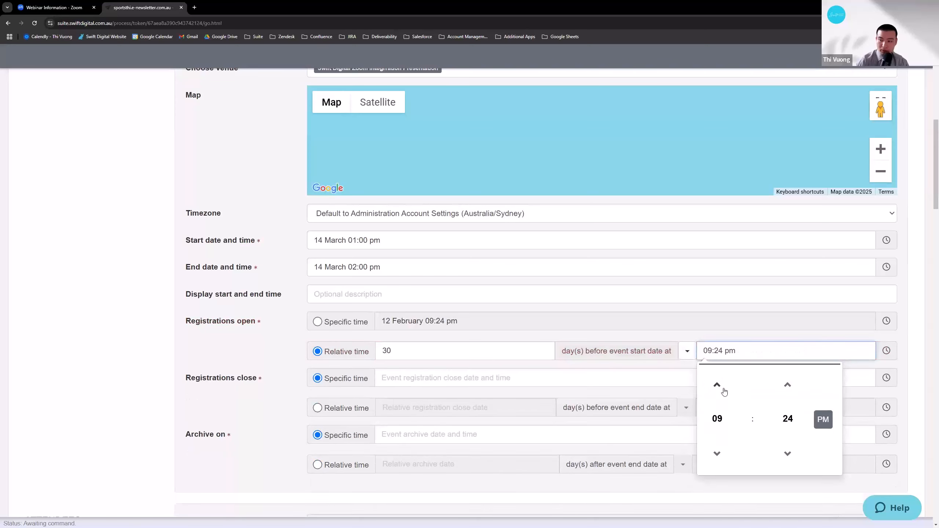
click(788, 419)
click(717, 379)
click(823, 420)
click(703, 340)
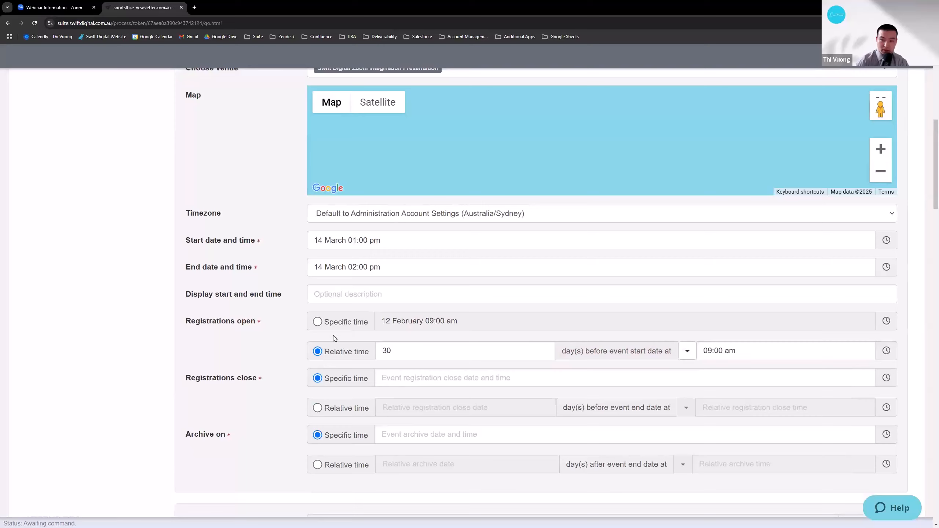
Step: Set registrations to close at a relative time, 1 day before the event end date at 9:00 AM
click(316, 408)
click(378, 413)
text(1)
click(736, 409)
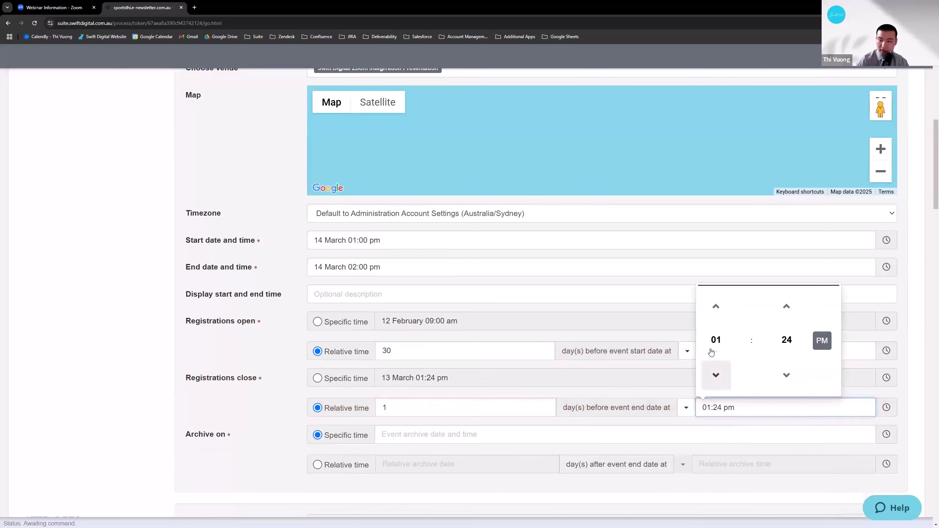
click(714, 345)
click(752, 379)
click(786, 339)
click(716, 320)
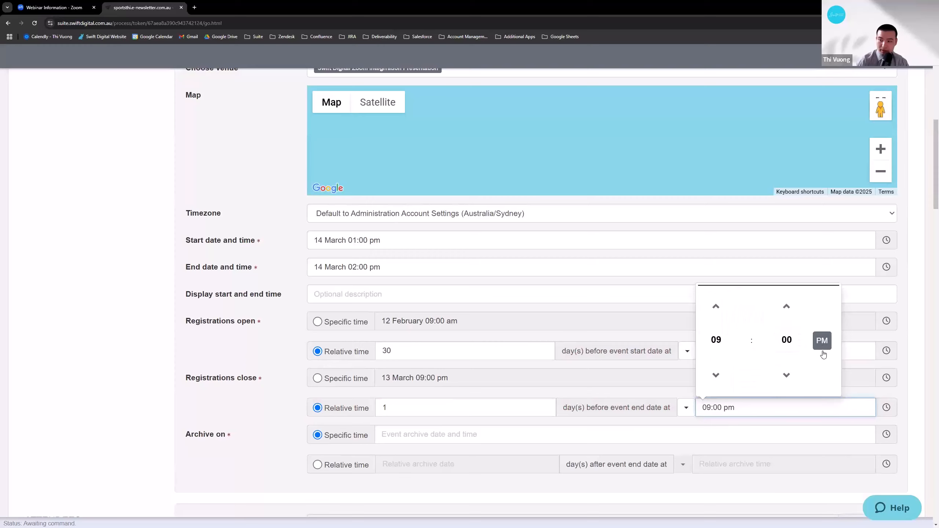
click(822, 341)
click(613, 331)
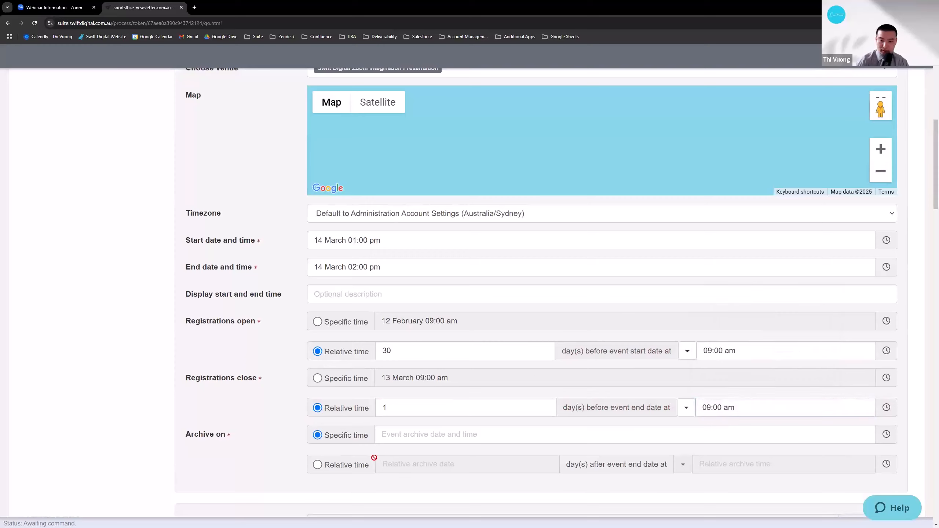
Step: Set the event to archive at a relative time, 14 days after the event end date at 9:00 AM
click(317, 465)
click(421, 464)
text(14)
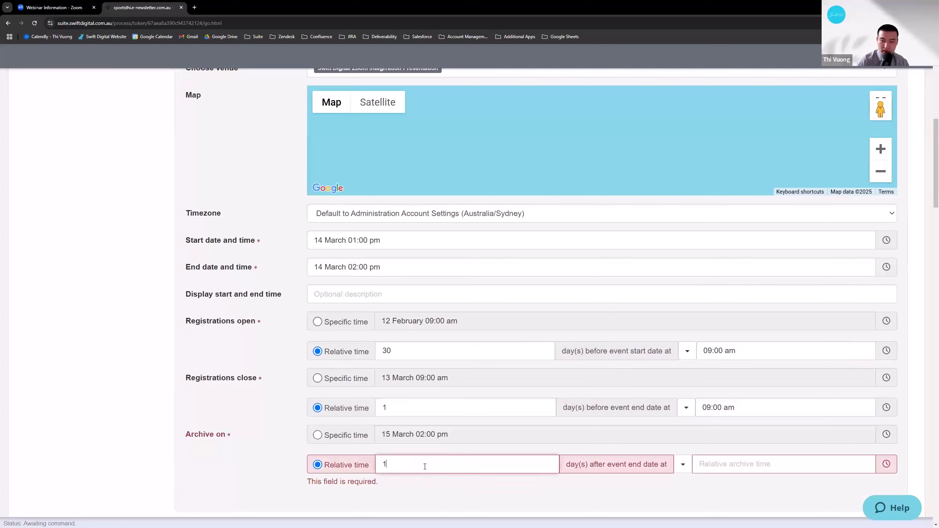
click(724, 476)
click(714, 400)
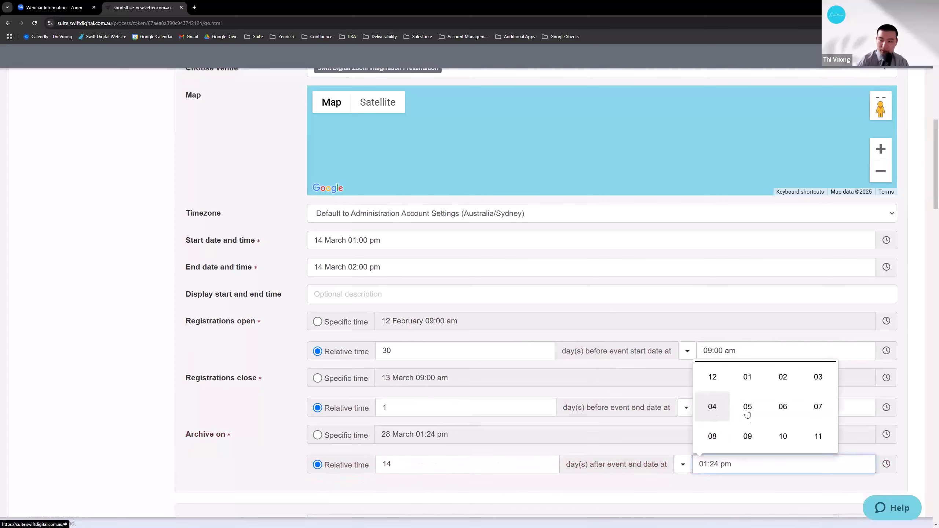
click(745, 437)
click(783, 397)
click(713, 363)
click(817, 401)
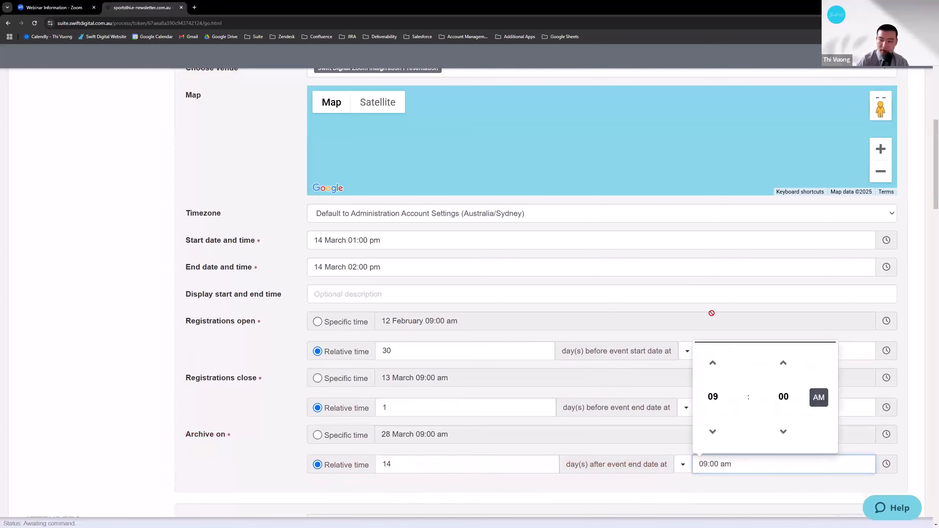
click(712, 314)
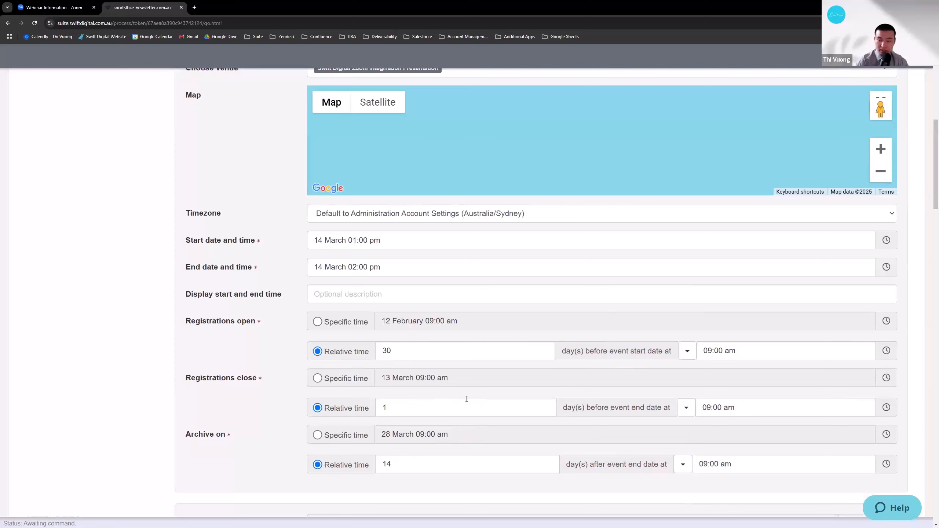
Step: Turn off unlimited attendance and set the event capacity to 500
scroll(459, 433, up, 1)
scroll(460, 397, down, 4)
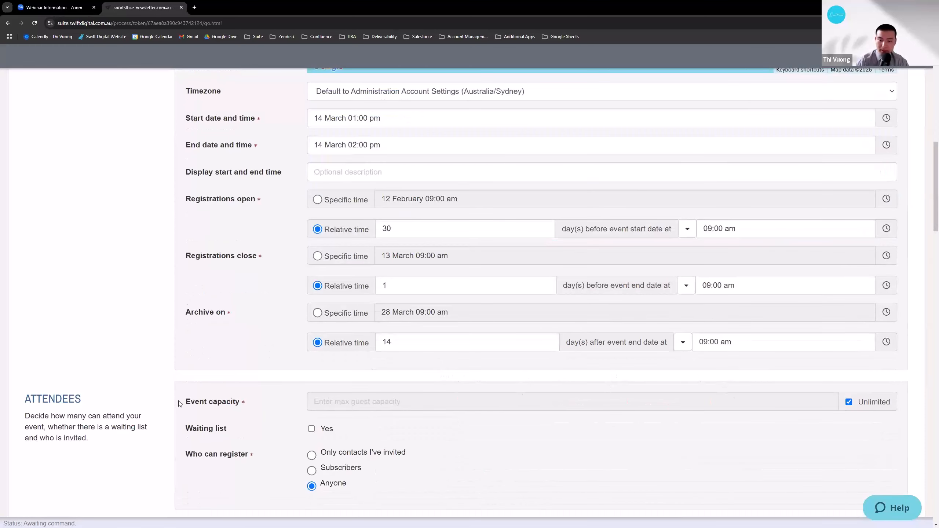
click(859, 406)
click(755, 403)
text(500)
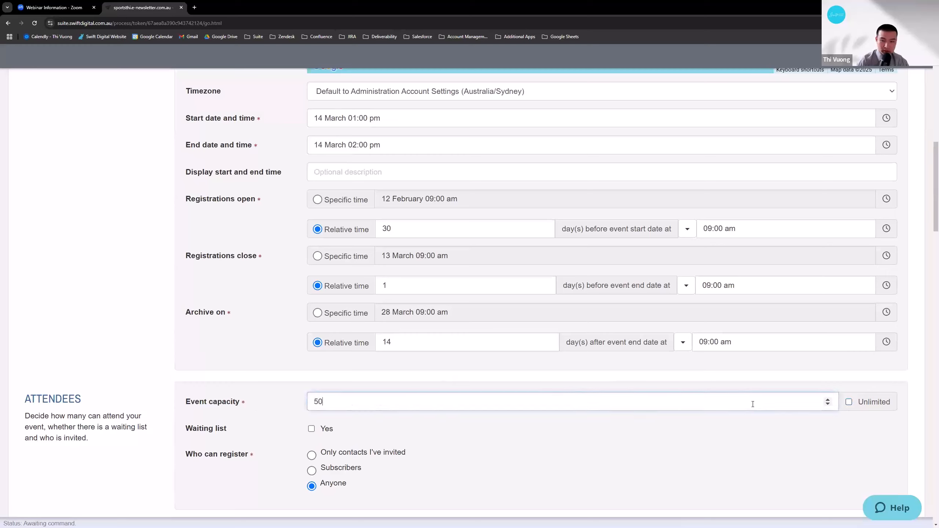
double_click(332, 406)
click(331, 393)
Step: Review the event's waiting list option, who can register, and the organiser's name and email
scroll(315, 392, down, 3)
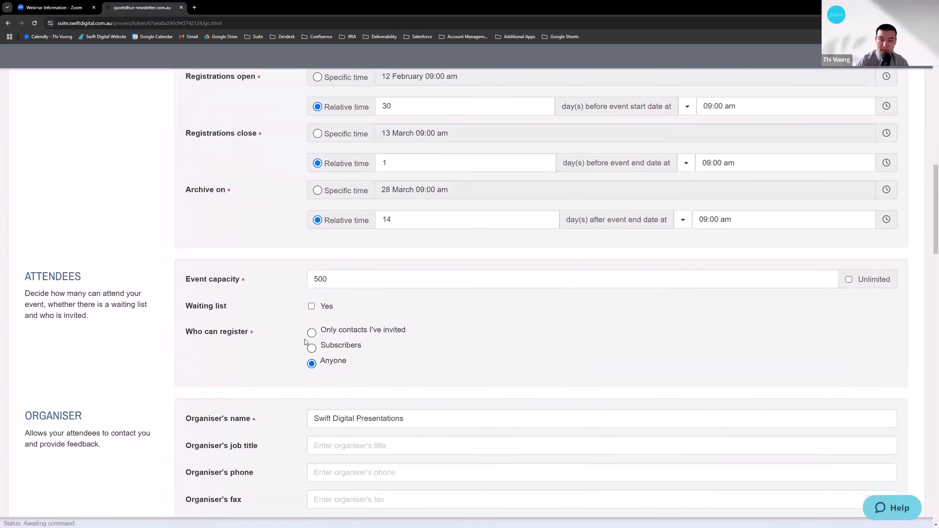
click(310, 307)
click(311, 306)
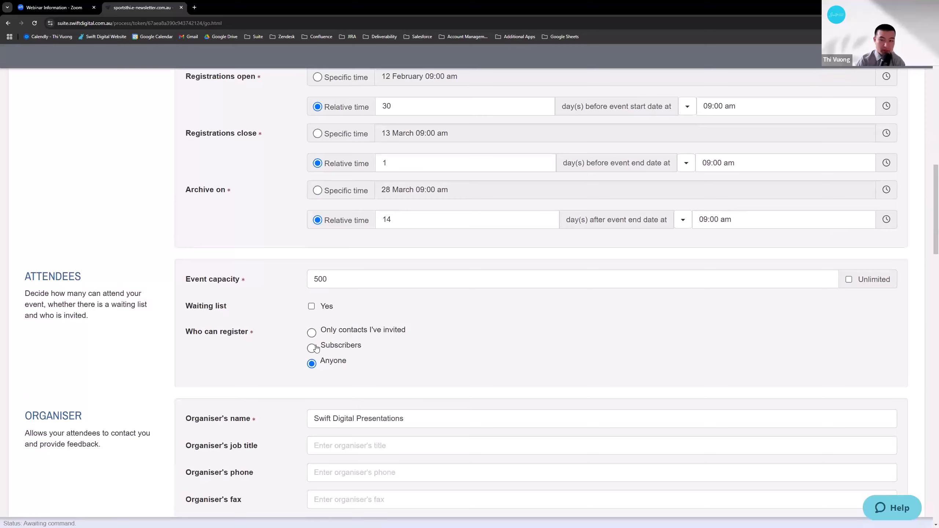
double_click(336, 363)
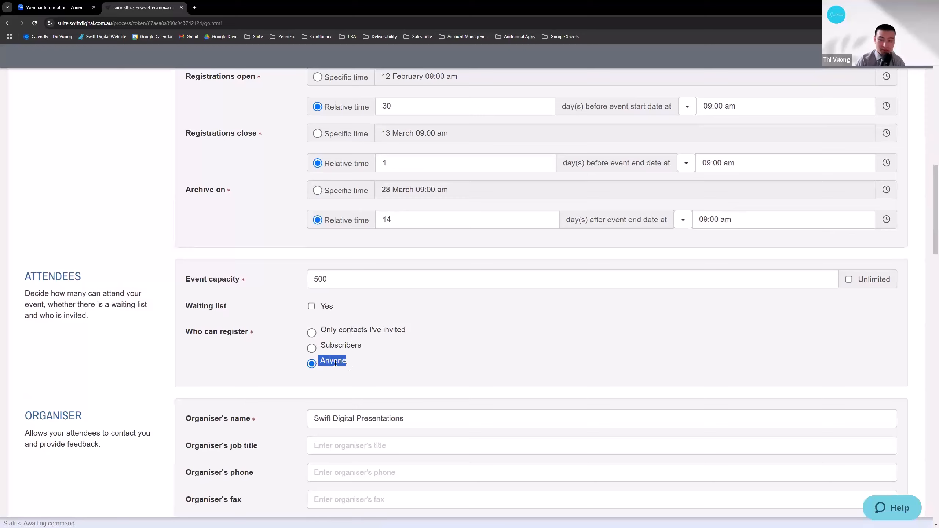
click(358, 369)
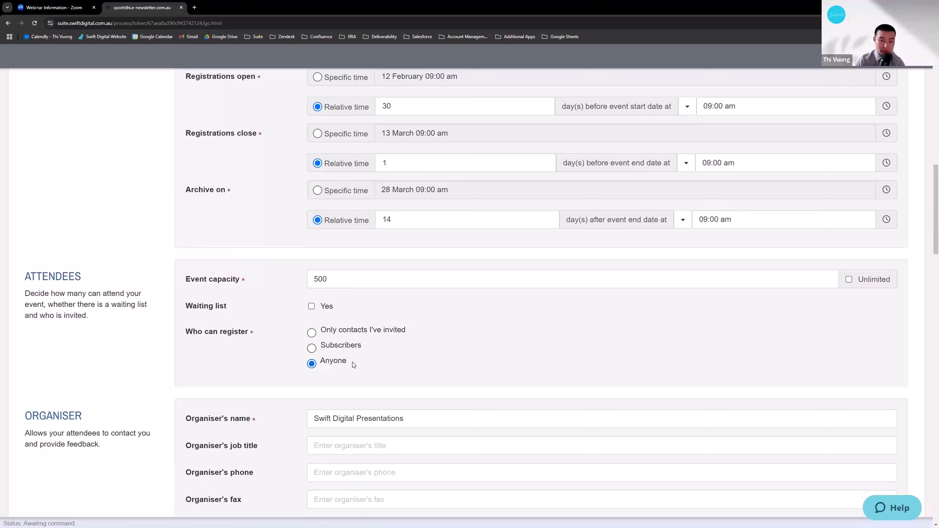
scroll(390, 317, down, 3)
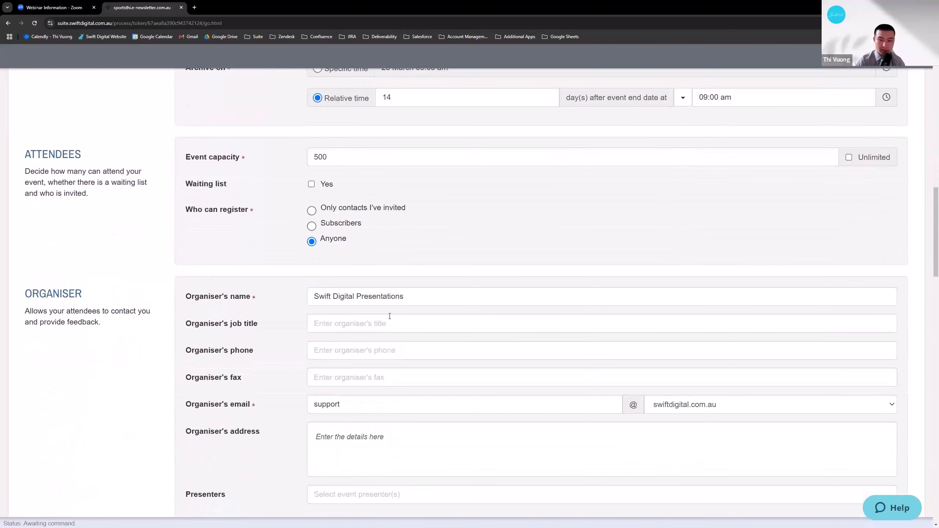
drag(416, 297, 292, 297)
click(292, 308)
double_click(313, 403)
click(300, 404)
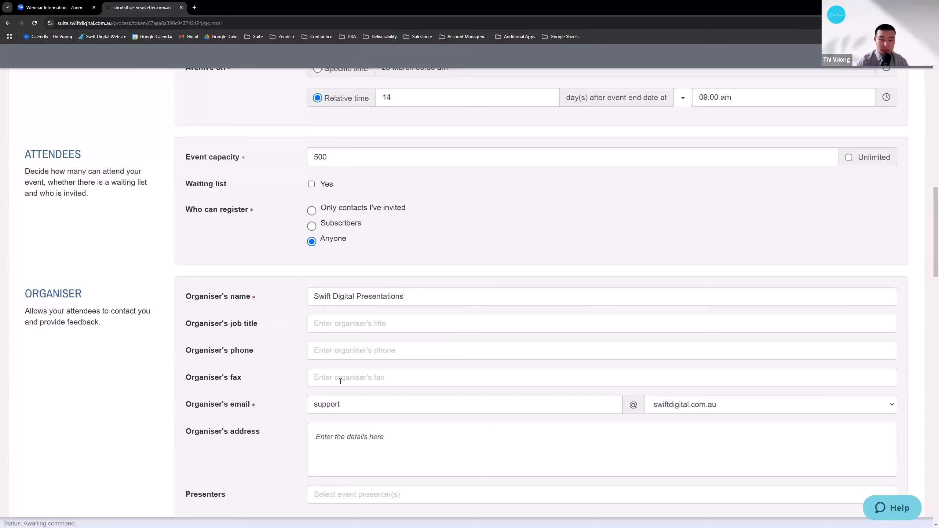
Step: Examine the event's auto-responder messages and its confirmation, RSVP feedback, cancellation, calendar, and header and footer settings
scroll(332, 393, down, 2)
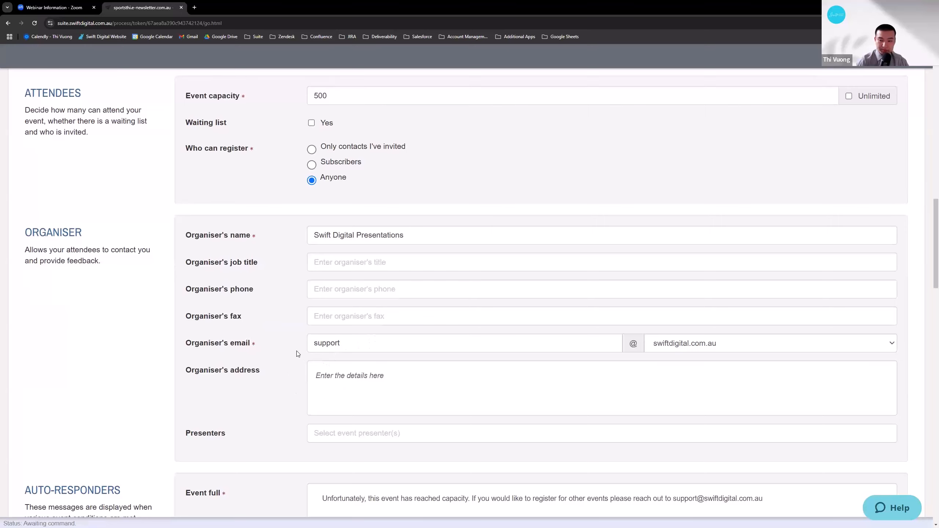
scroll(292, 344, down, 8)
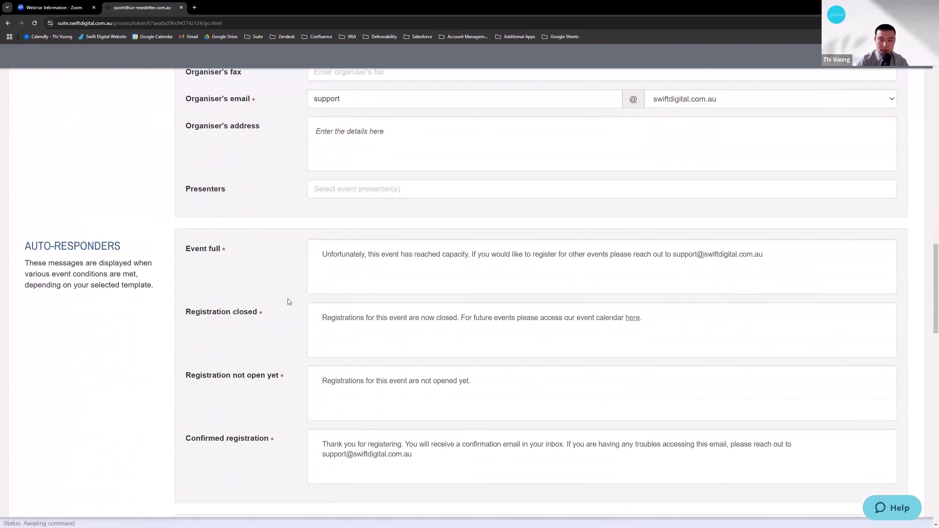
scroll(285, 282, down, 7)
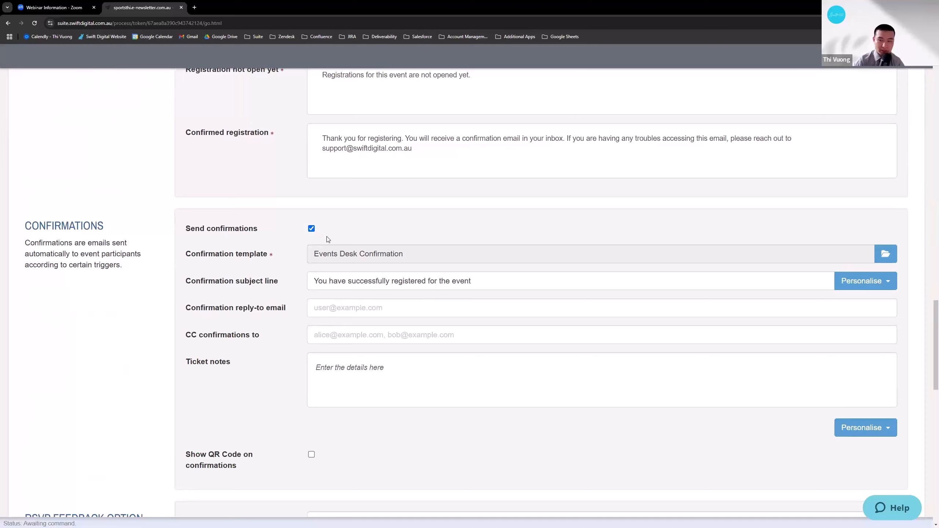
scroll(344, 263, down, 7)
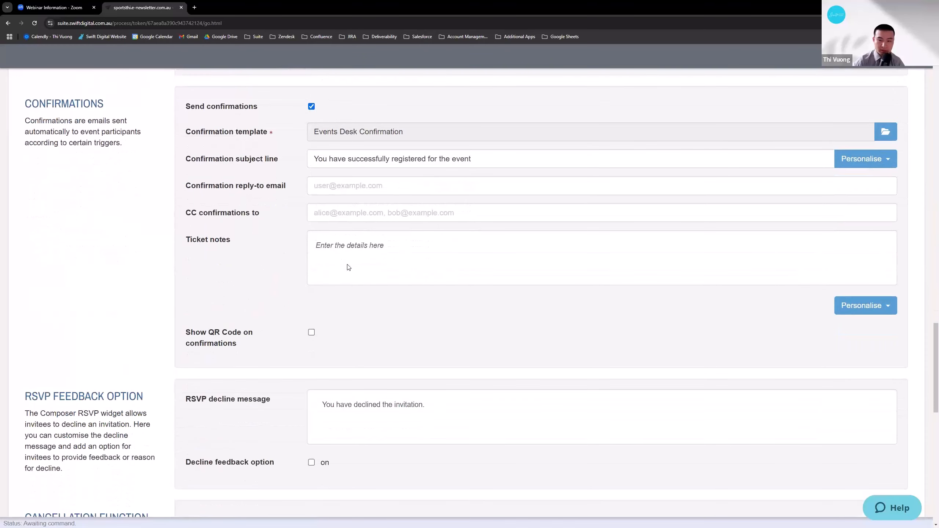
scroll(348, 272, down, 4)
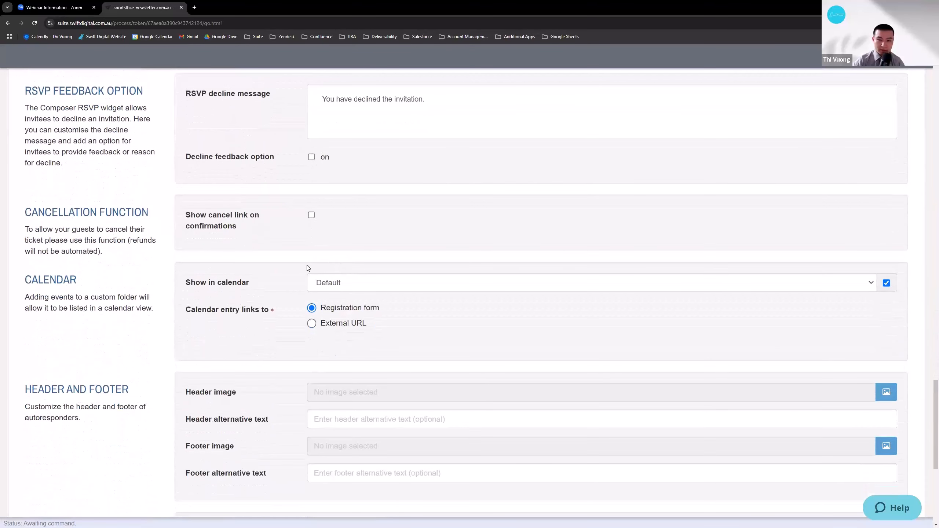
scroll(296, 277, down, 4)
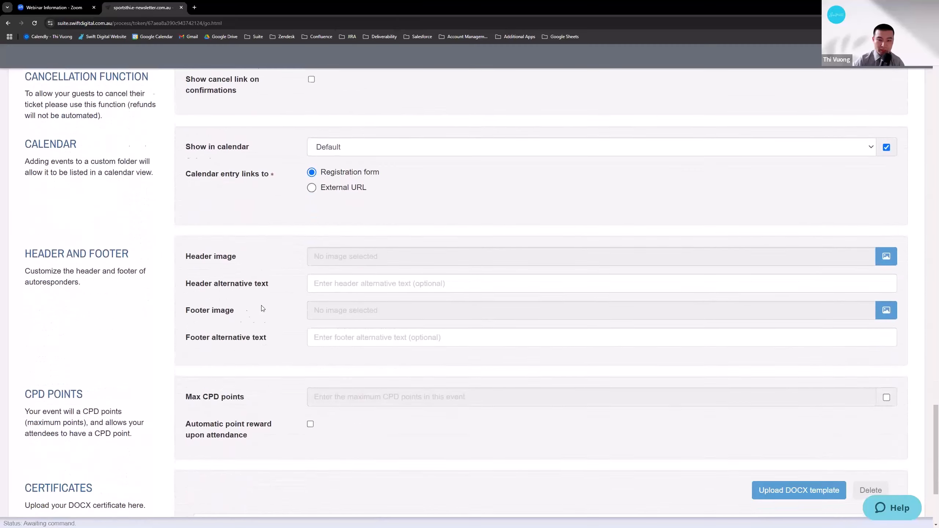
scroll(263, 309, down, 1)
Step: Enable CPD points with a maximum of 5 and turn on the automatic point reward upon attendance
triple_click(88, 351)
click(103, 349)
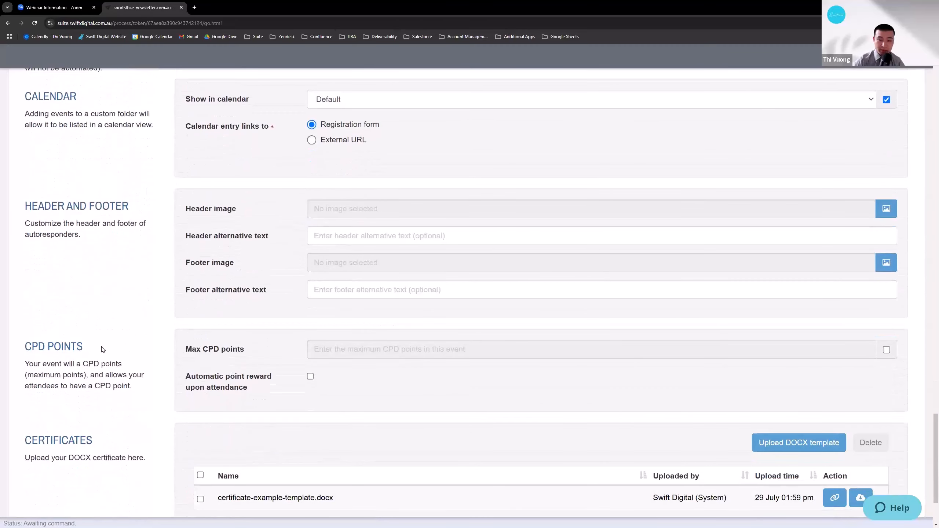
click(889, 354)
click(681, 352)
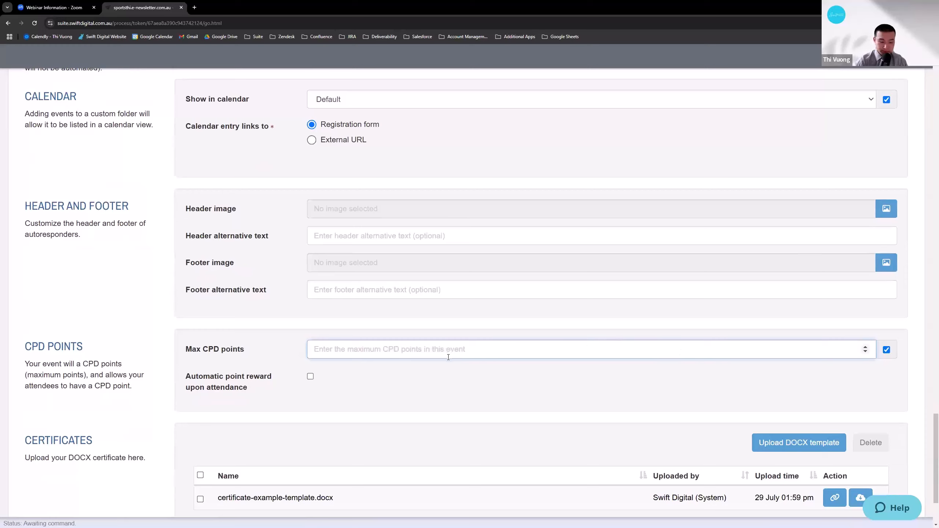
text(5)
click(424, 378)
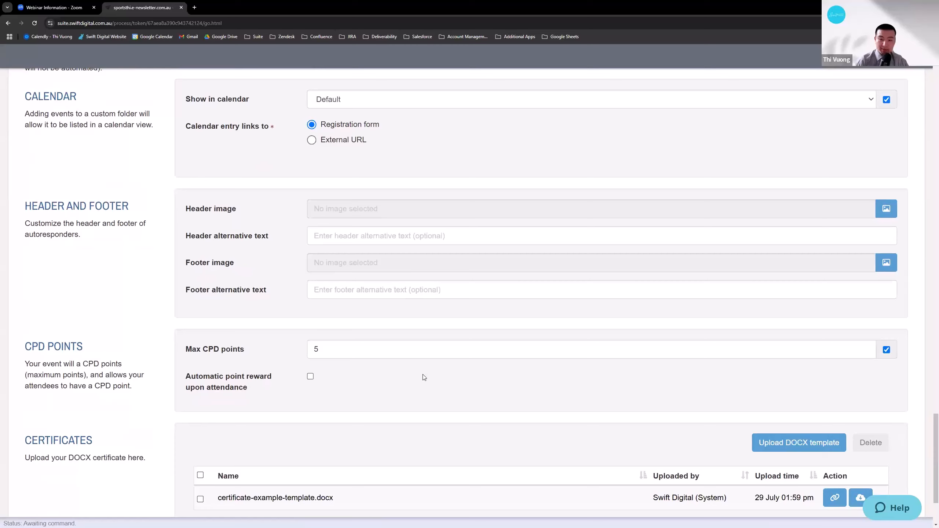
click(310, 377)
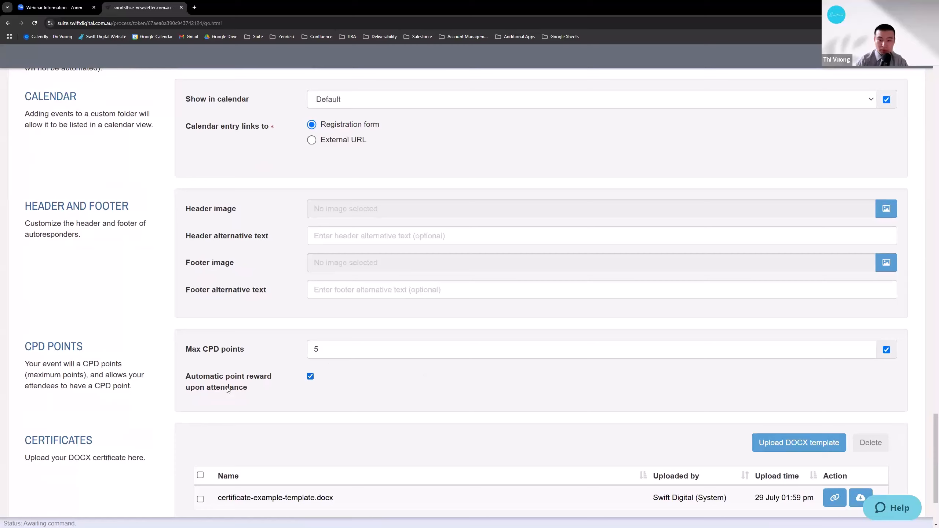
drag(228, 390, 186, 382)
click(257, 396)
Step: Create a new event folder named "Swift Digital and Zoom" for saving the event
scroll(295, 395, down, 3)
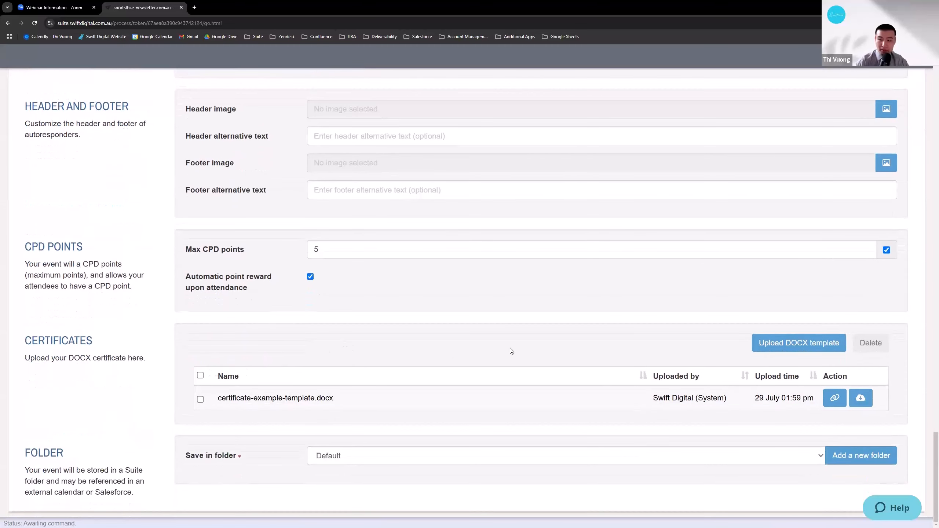
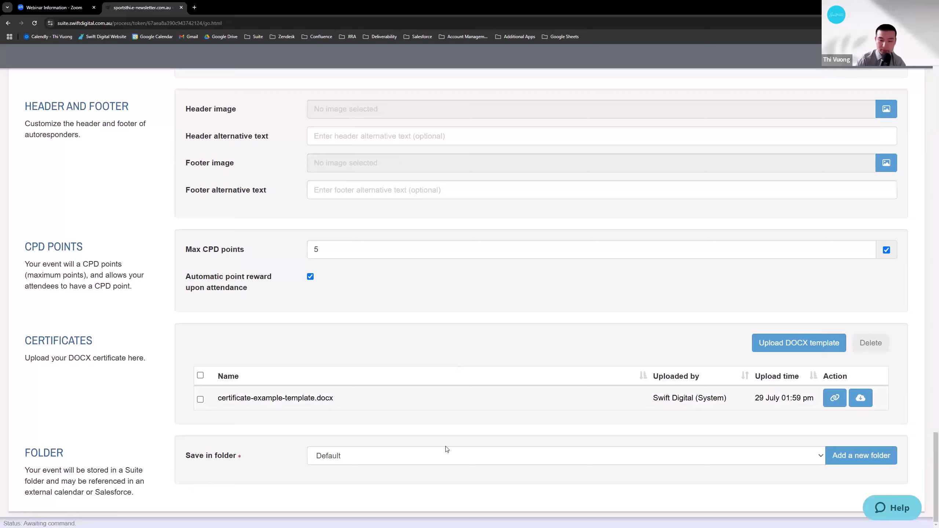
click(405, 459)
click(400, 455)
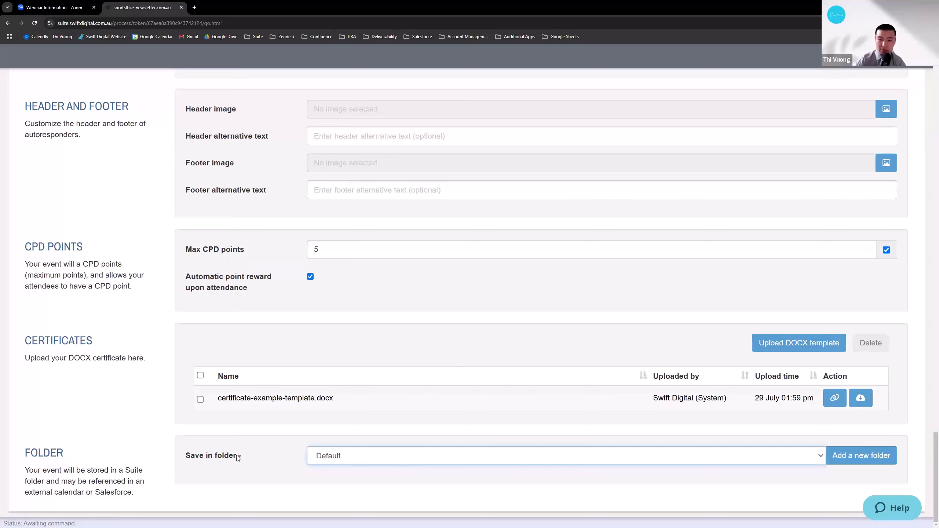
click(357, 459)
click(350, 456)
click(854, 459)
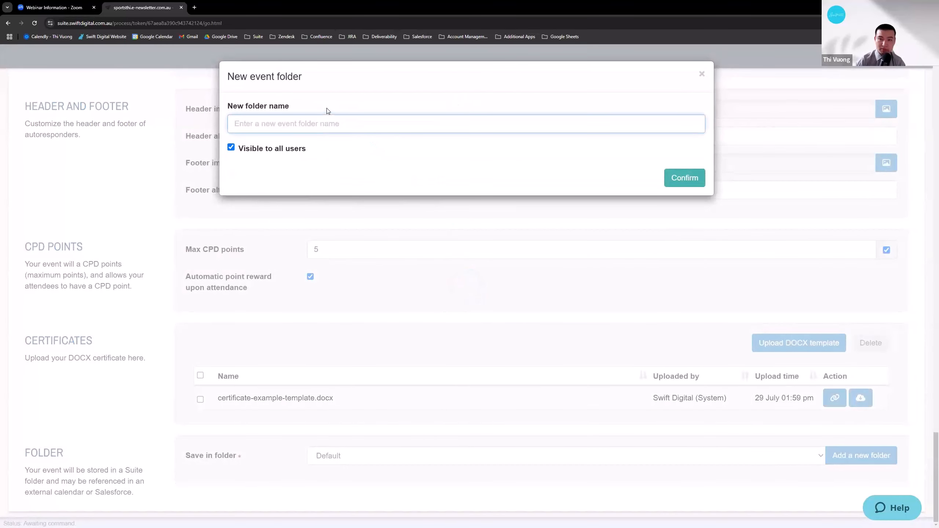
text(Sw)
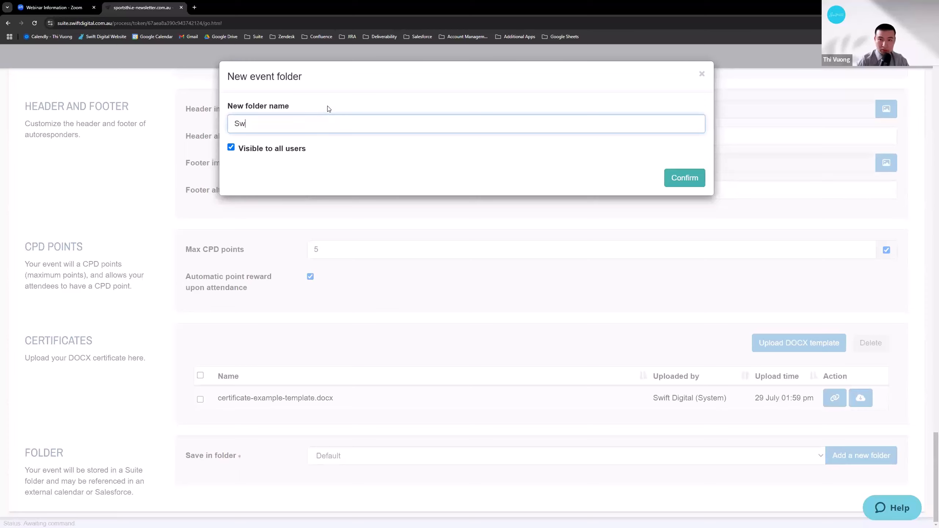
text(ift Digital and Zoom )
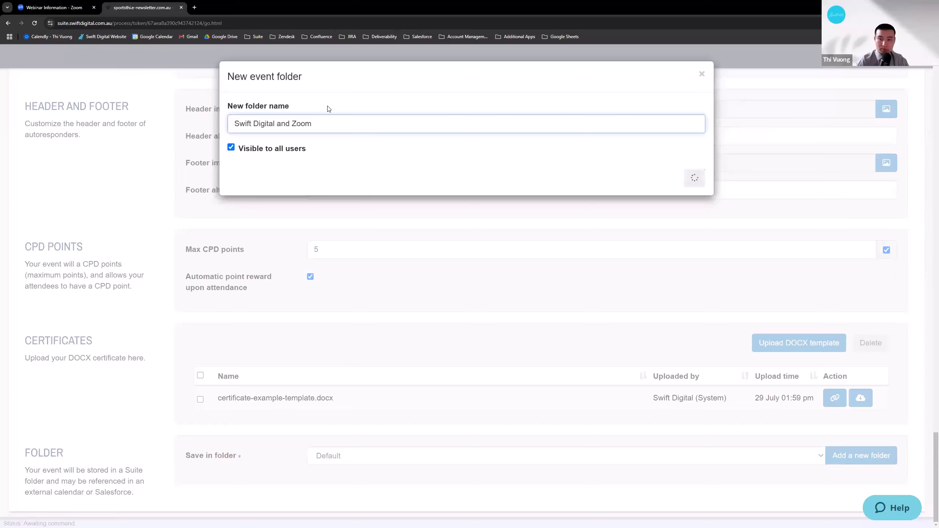
Step: Complete the new folder's name as "Swift Digital and Zoom meetings/webinars", create it, and save the event
text(meetings/web)
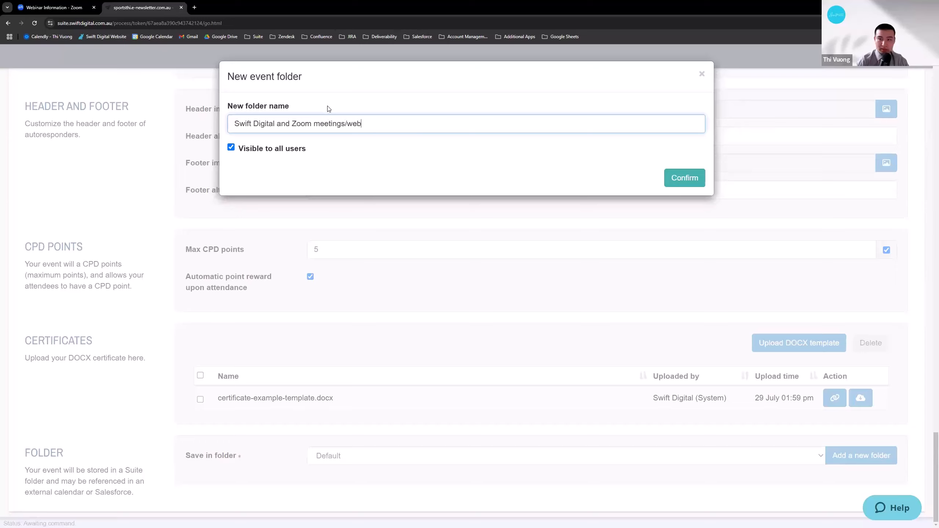
text(inars)
click(695, 179)
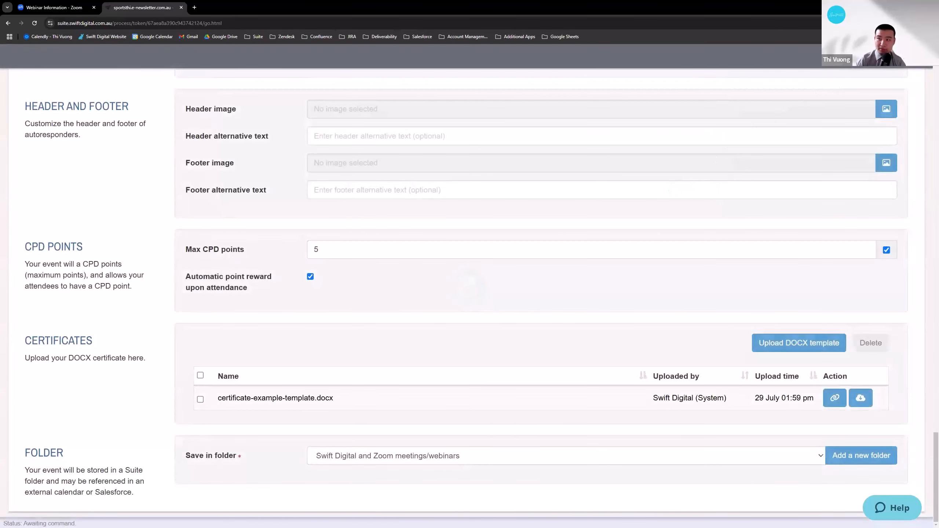
click(887, 56)
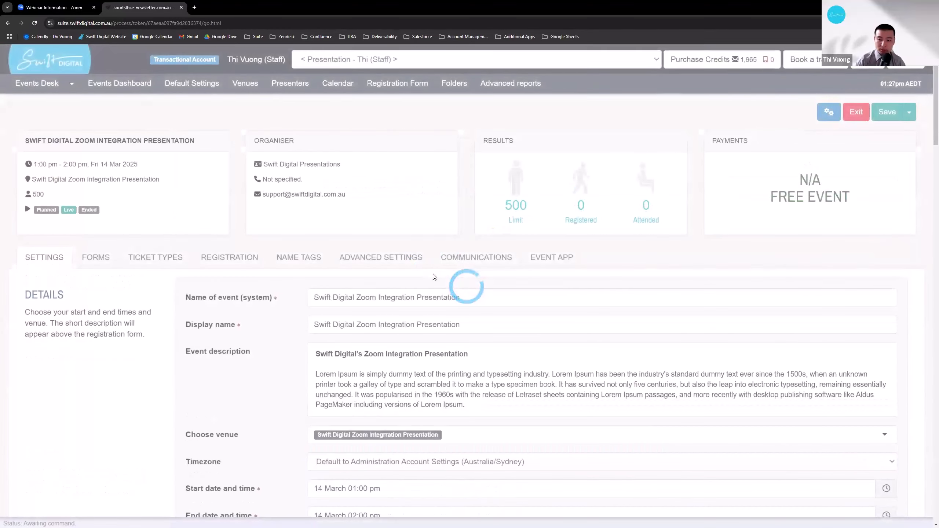
Step: Compare the saved event's name, venue, dates and times with the topic and time of the matching Zoom webinar
scroll(403, 374, down, 3)
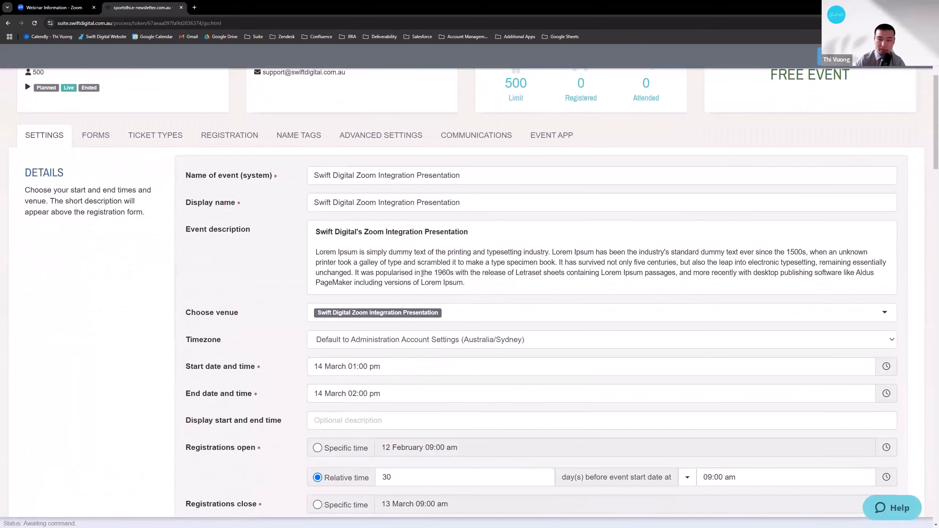
scroll(371, 318, up, 5)
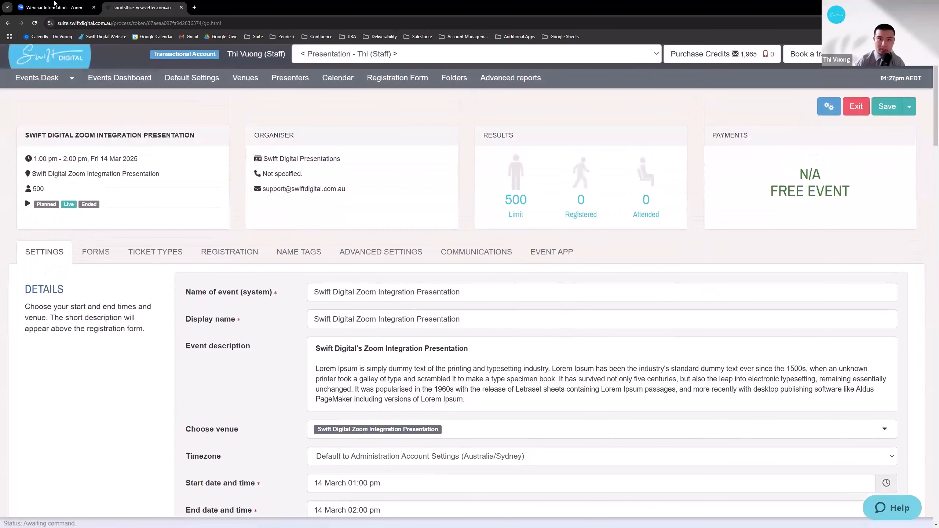
click(52, 8)
click(283, 236)
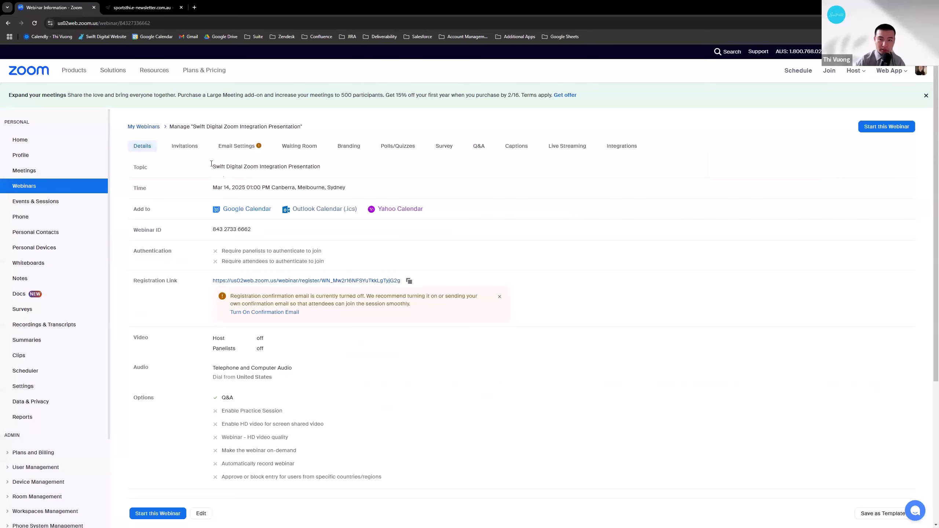
click(141, 8)
scroll(377, 370, down, 3)
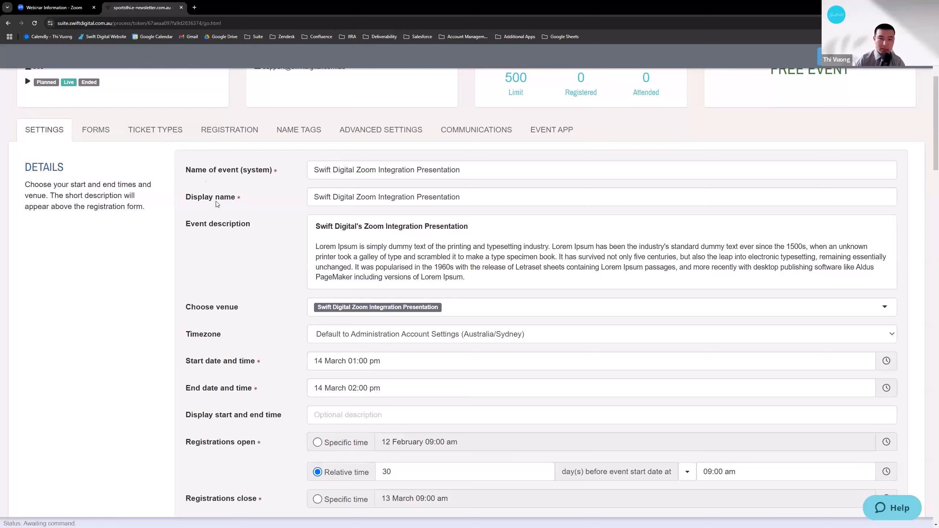
scroll(171, 192, up, 2)
Step: Start a new ticket type for the event and name it "Swift Digital Zoom Integration Presentation", reusing the event title
click(171, 196)
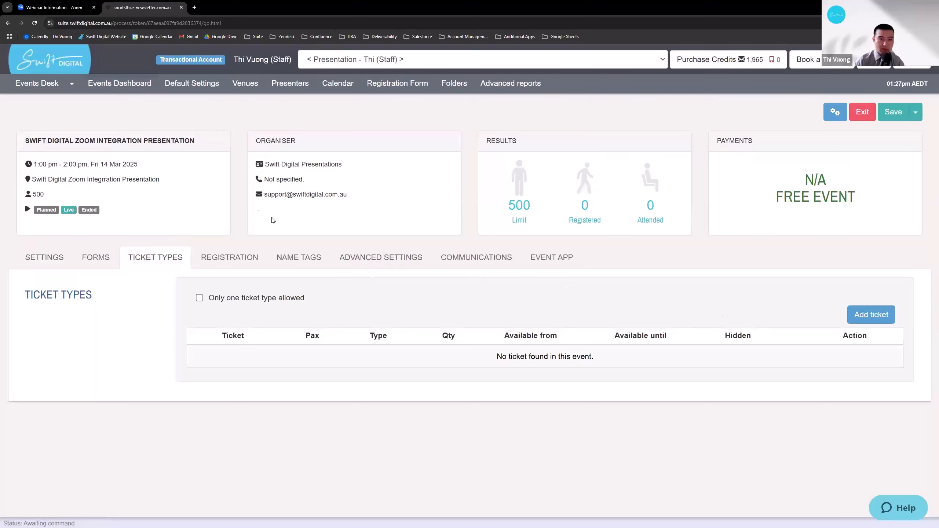
drag(203, 144, 28, 138)
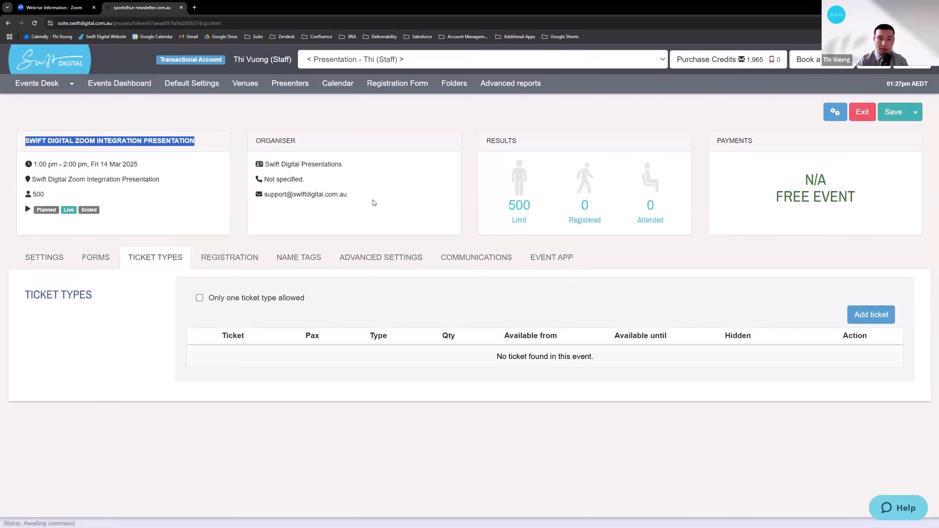
click(873, 316)
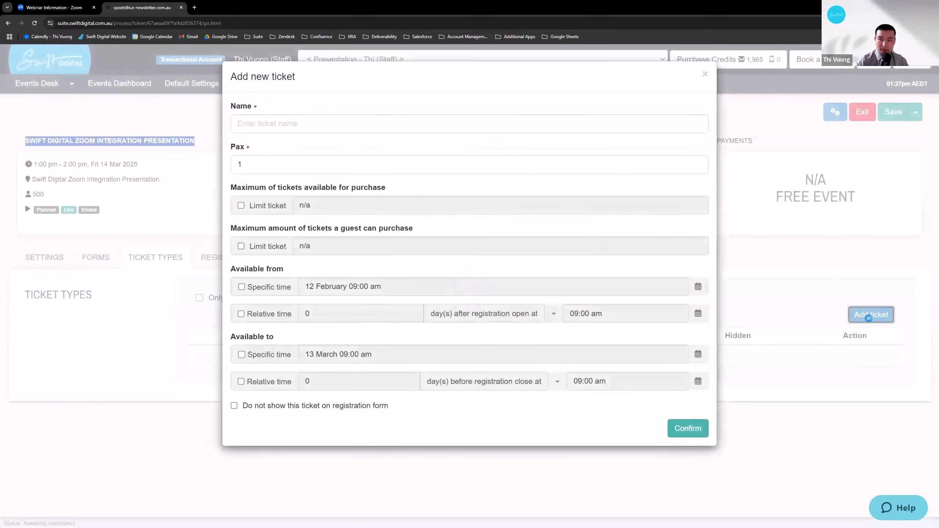
click(278, 124)
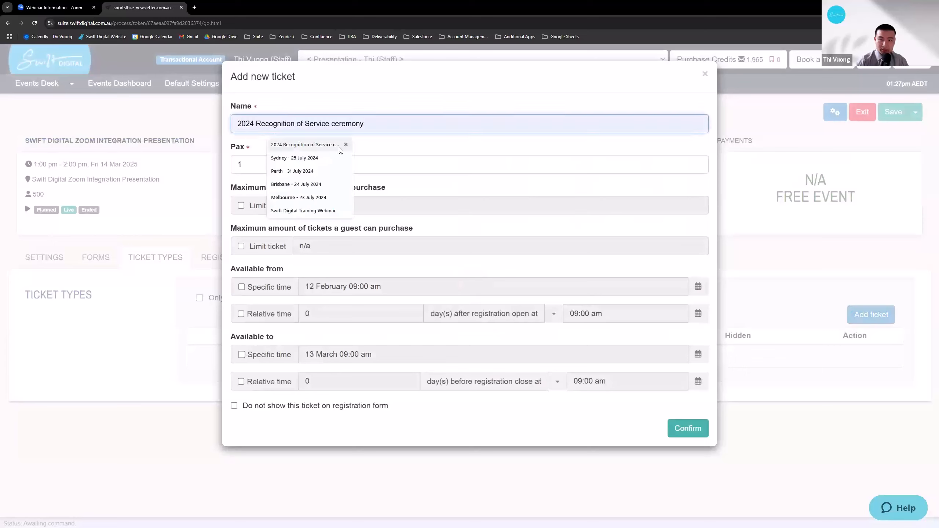
text(Swift Digital Zoom Integration Presentation)
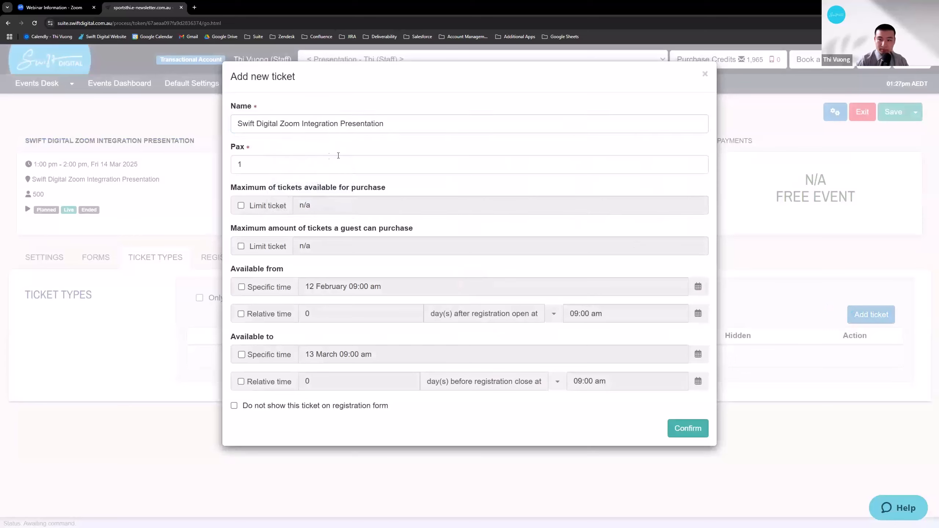
Step: Limit the maximum tickets available for purchase to 500, keep 1 pax per ticket, and add the ticket to the event
click(268, 166)
click(240, 206)
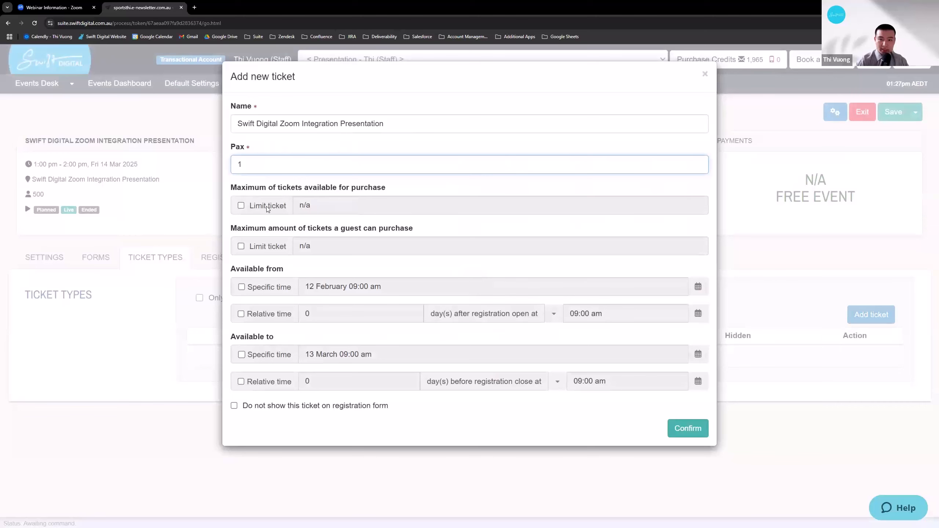
text(500)
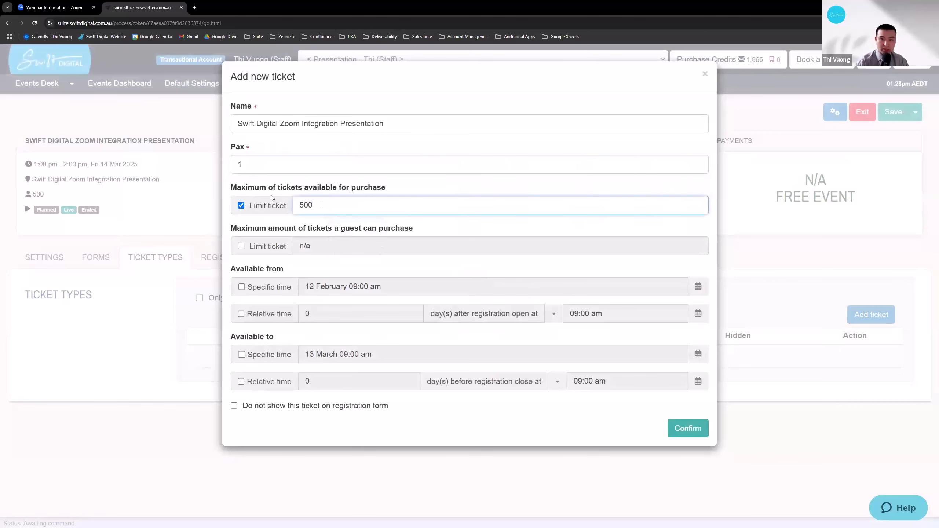
click(396, 191)
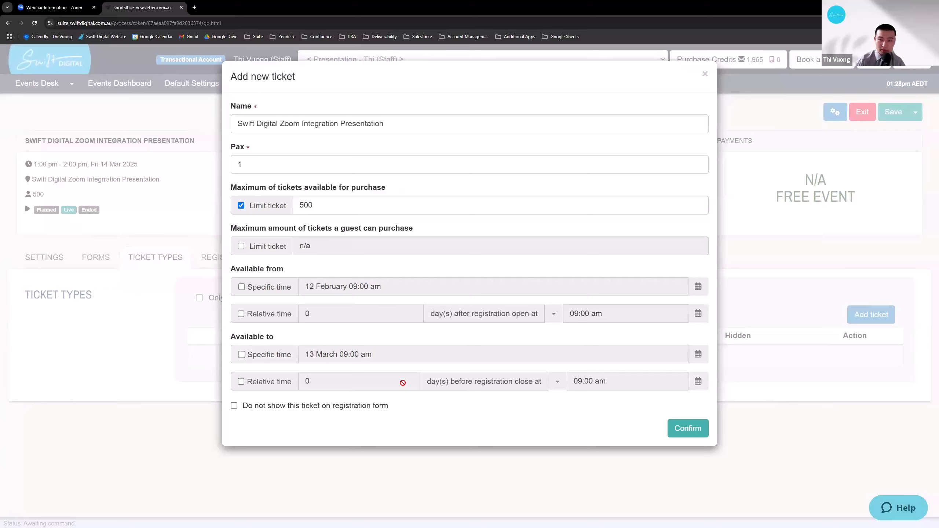
click(685, 430)
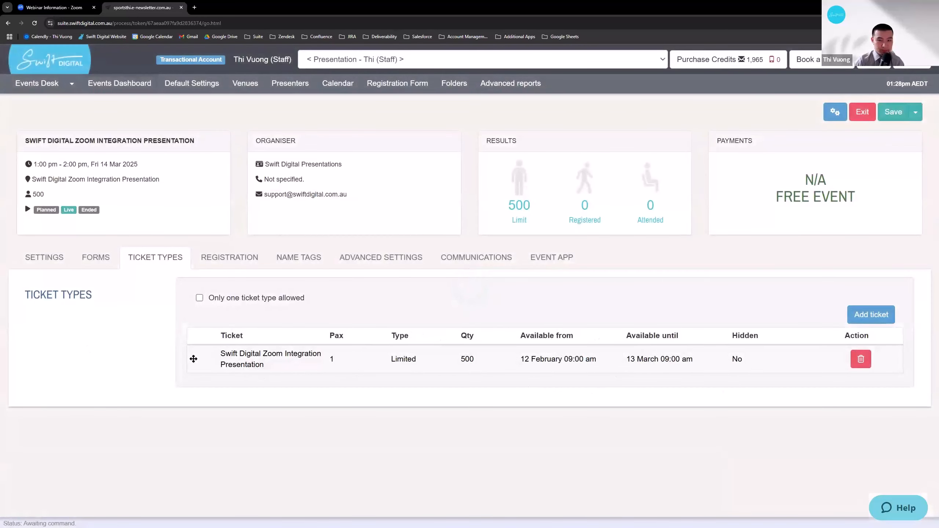
Step: Create a single-column express registration form with the Swift Digital Default Landing Page Theme and a width of 650 pixels
click(104, 263)
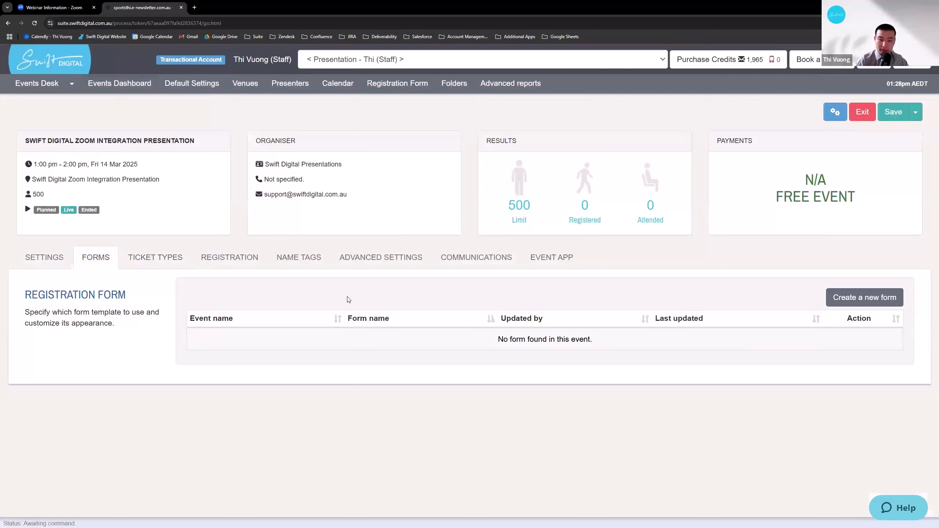
click(850, 302)
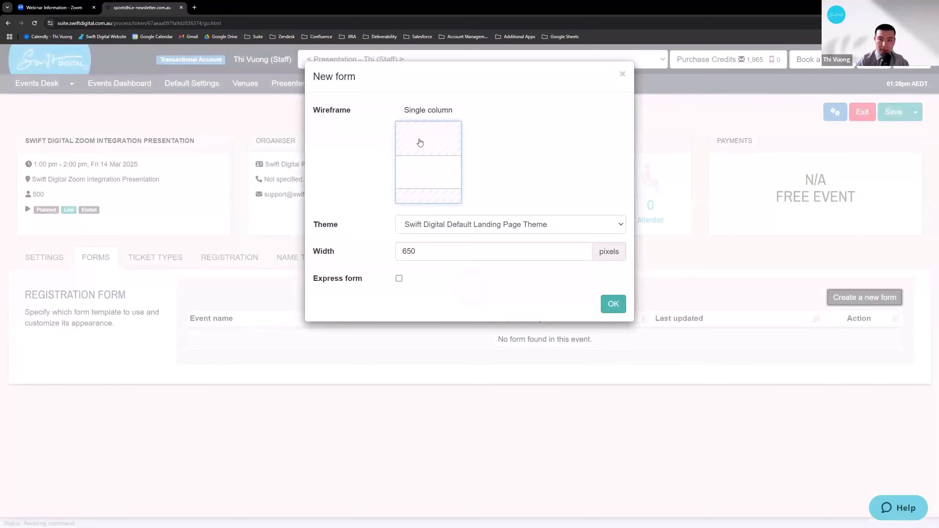
click(449, 230)
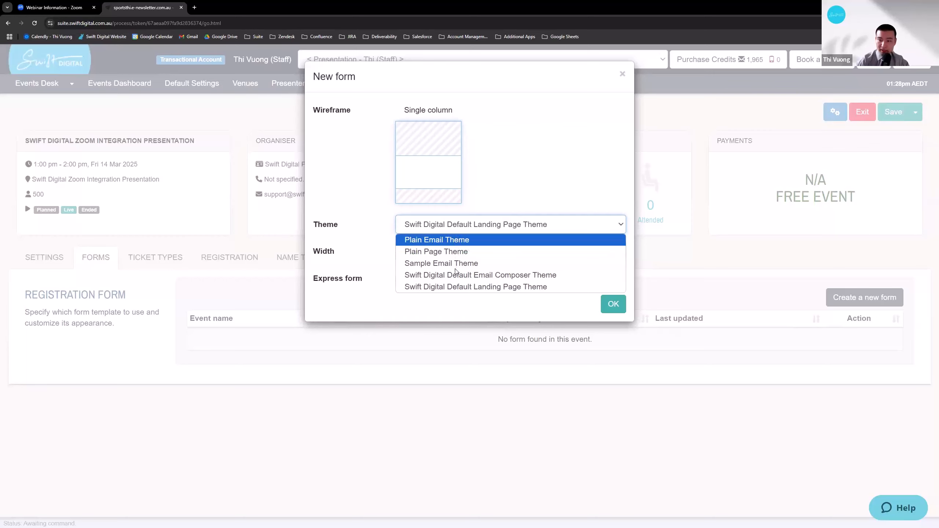
click(463, 288)
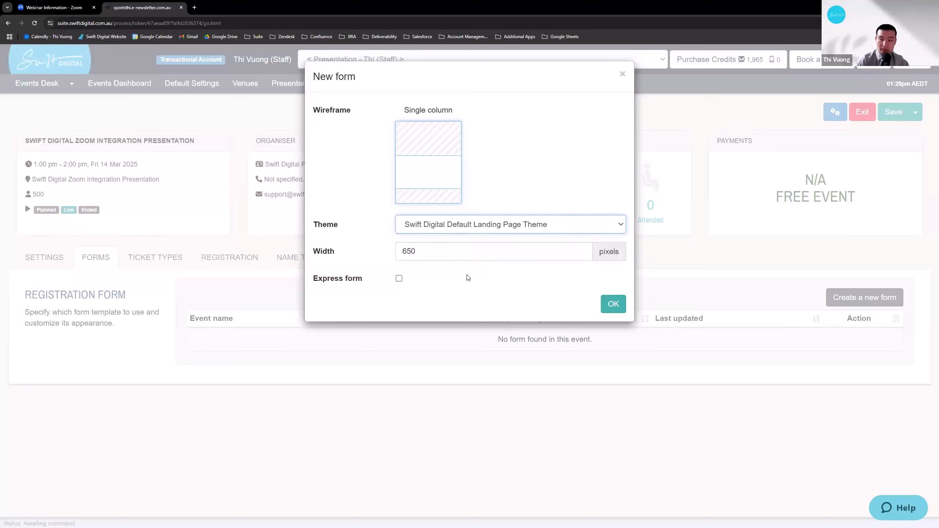
click(400, 281)
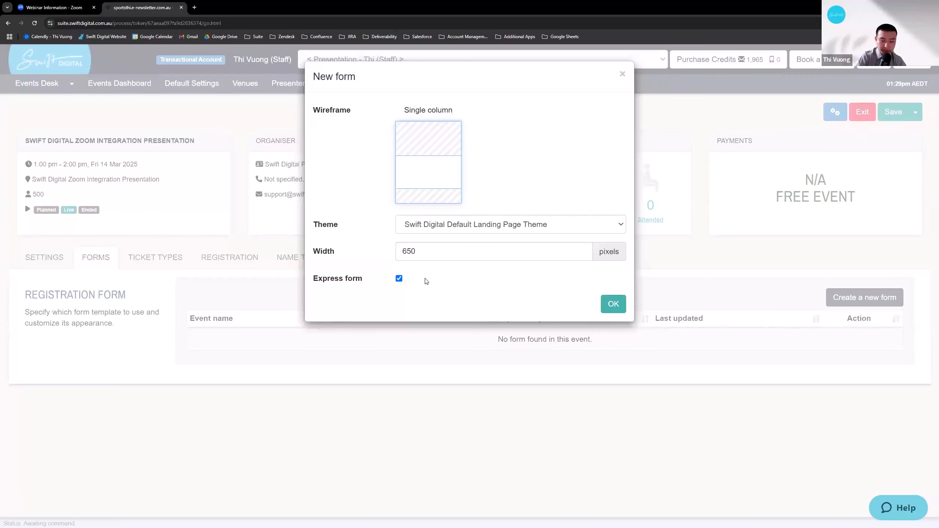
click(621, 305)
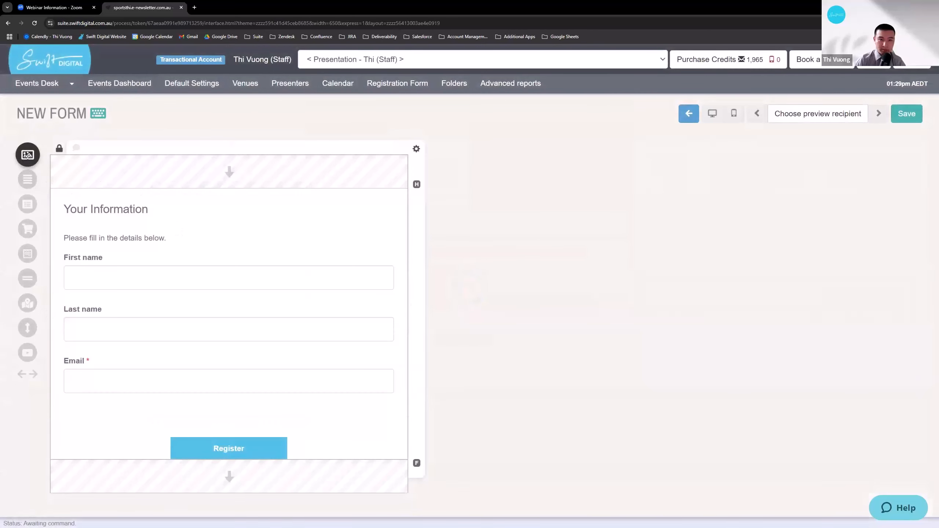
Step: Add an image block to the form's header and fill it with the first Sydney Harbour Bridge skyline image
drag(28, 155, 137, 175)
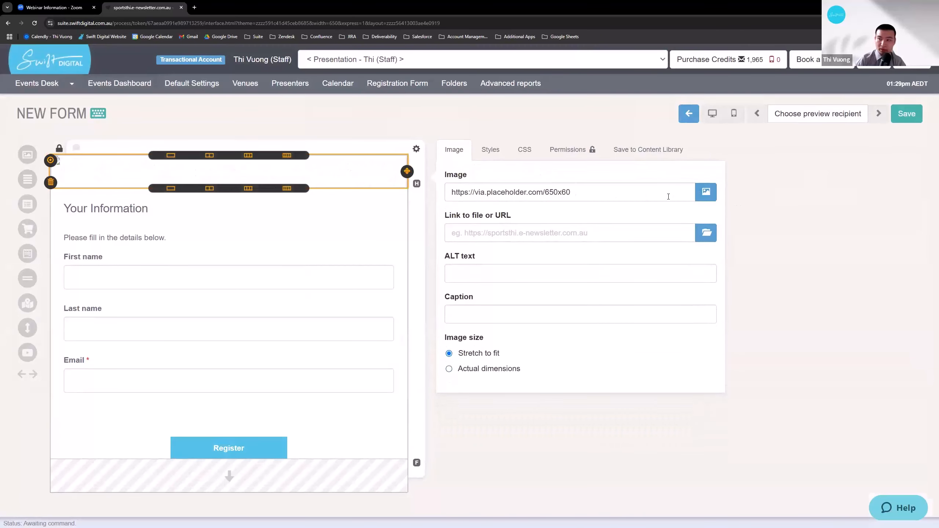
click(699, 199)
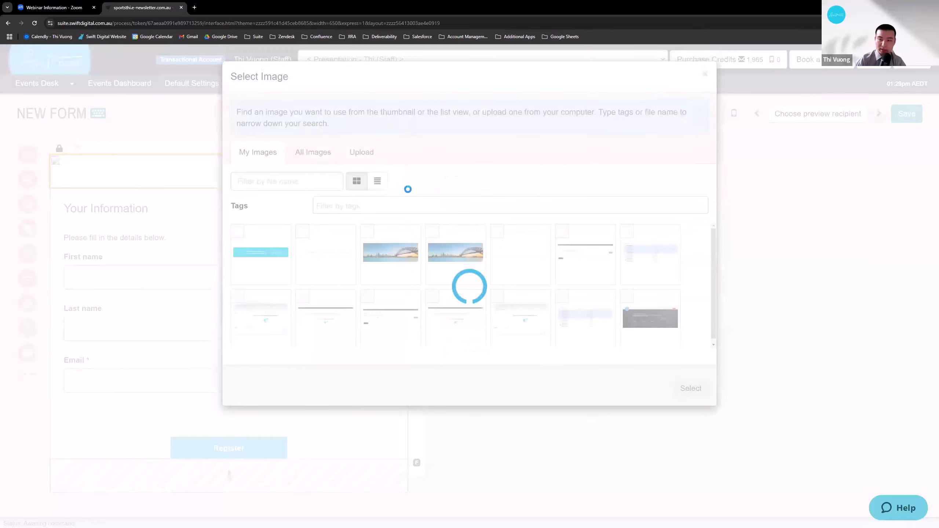
double_click(389, 232)
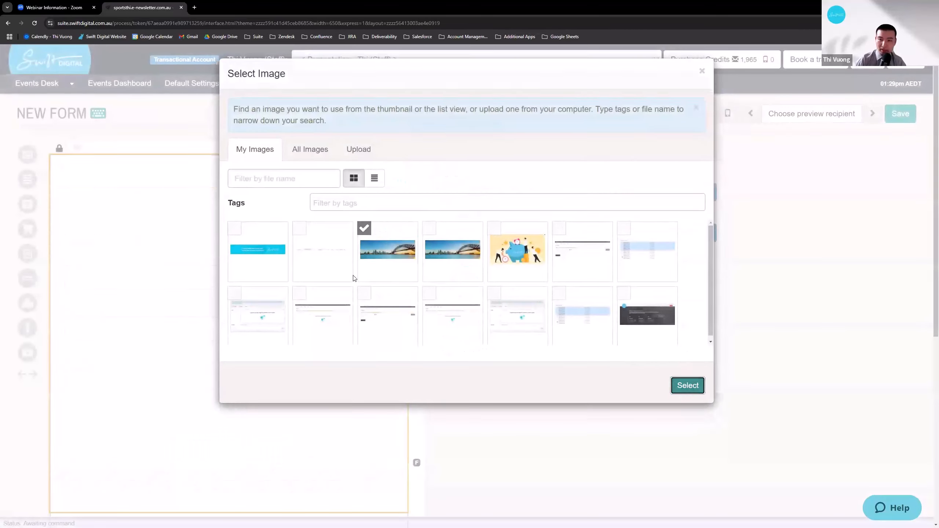
Step: Place a blank spacer in the empty footer area beneath the form's Register button
scroll(157, 425, down, 3)
click(128, 483)
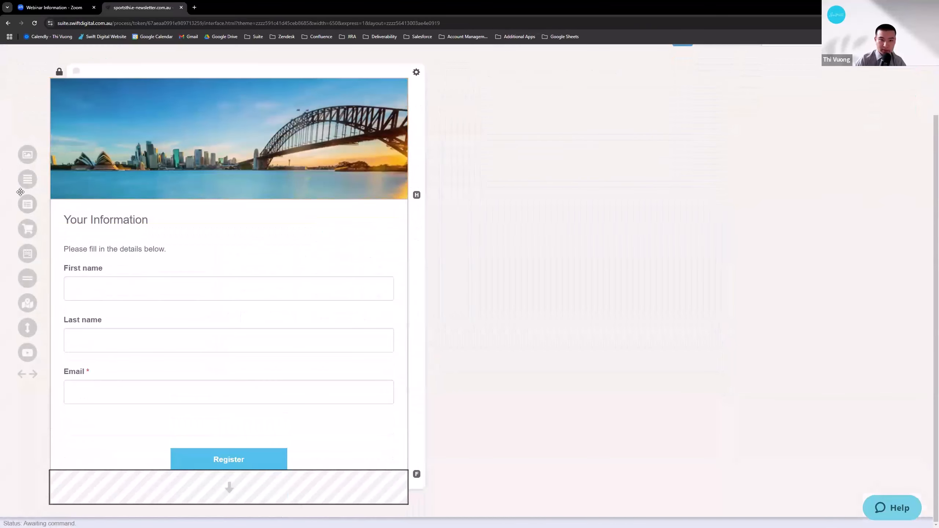
drag(33, 335, 231, 491)
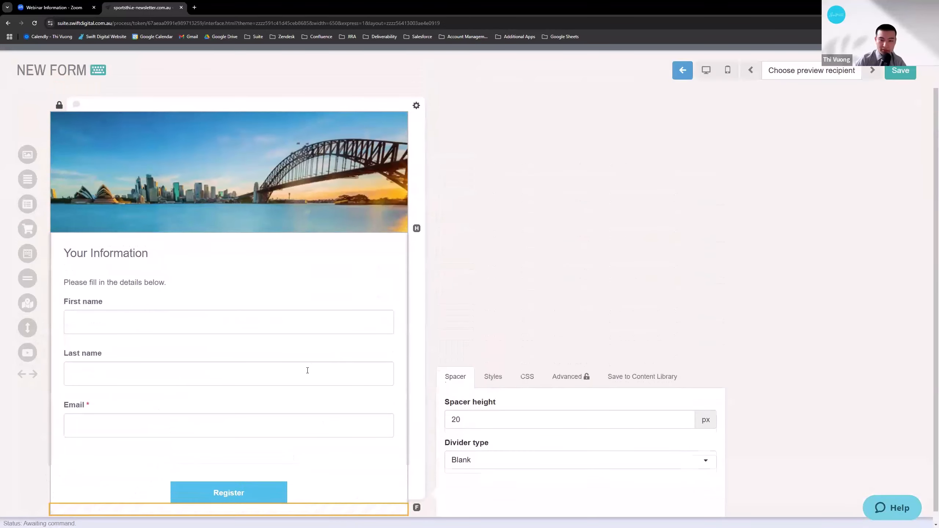
Step: Remove the Title, Mobile and Country fields from the form and make First name and Last name mandatory
click(294, 359)
scroll(252, 191, down, 3)
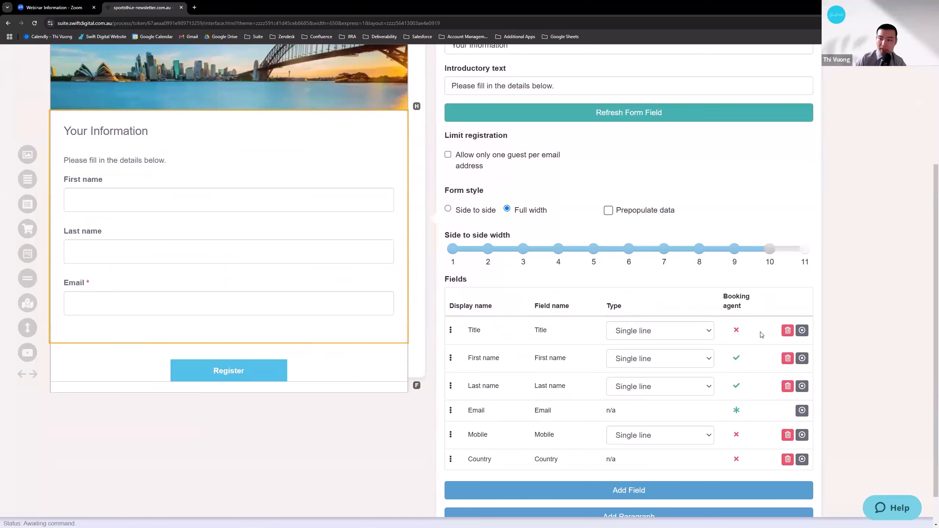
click(788, 330)
click(788, 407)
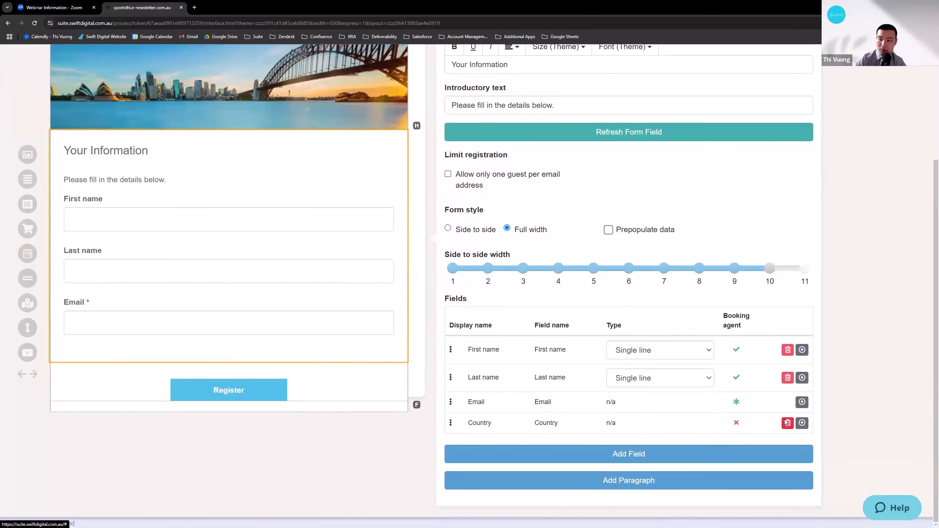
click(788, 424)
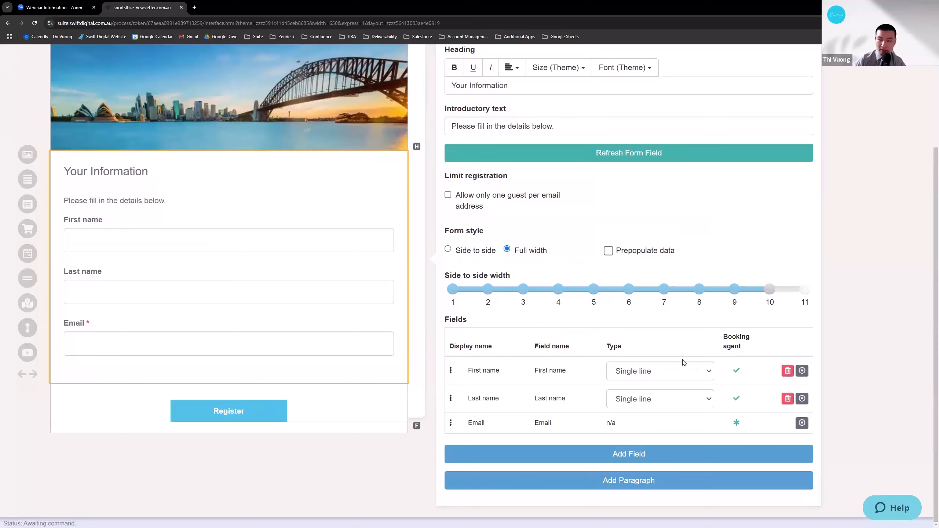
click(737, 370)
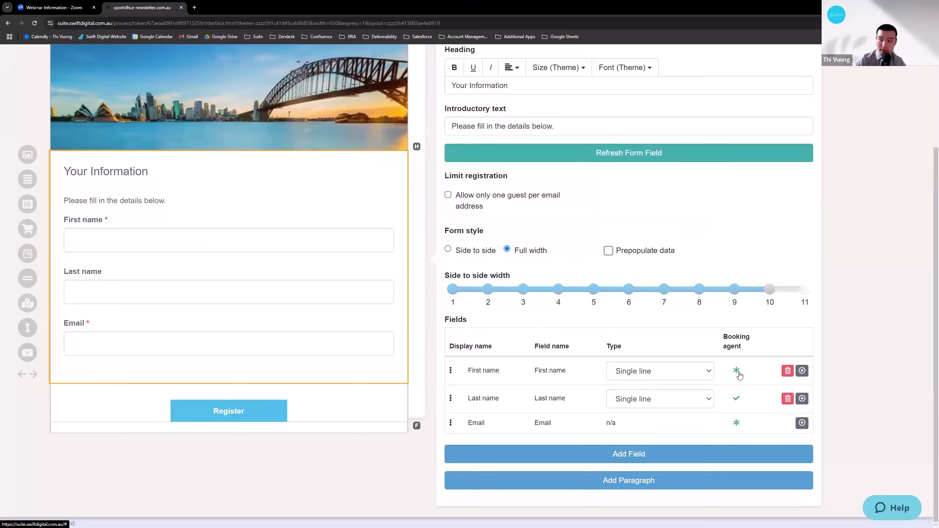
click(737, 398)
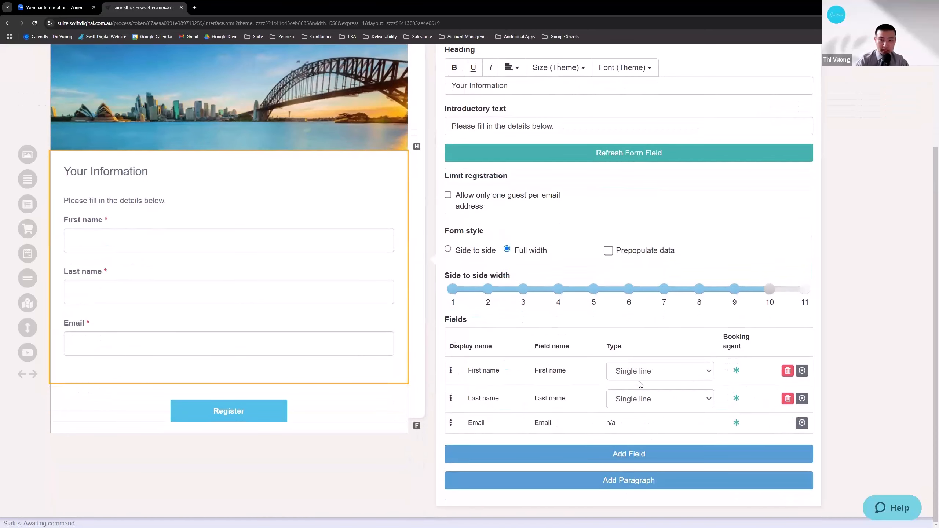
Step: Add the existing Organisation field to the registration form
click(637, 457)
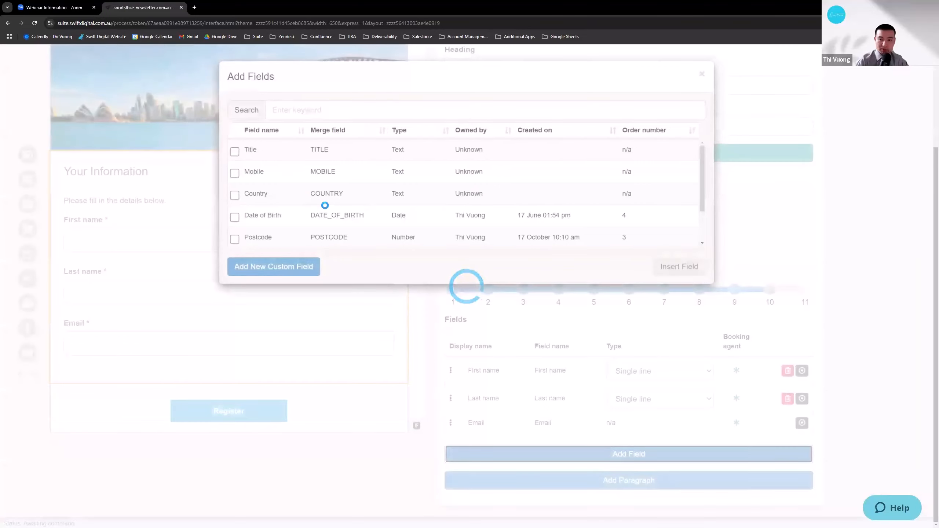
scroll(325, 213, down, 1)
scroll(295, 222, up, 2)
scroll(274, 233, down, 1)
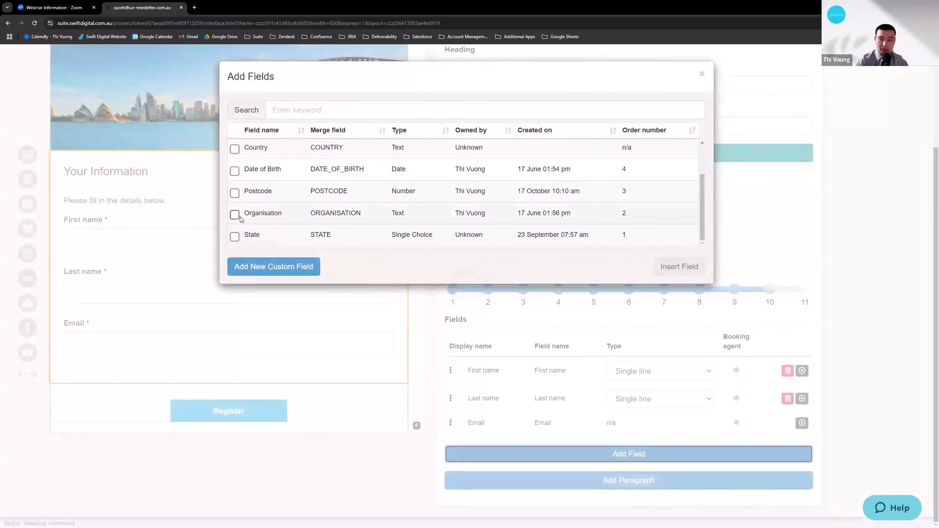
click(235, 214)
click(680, 267)
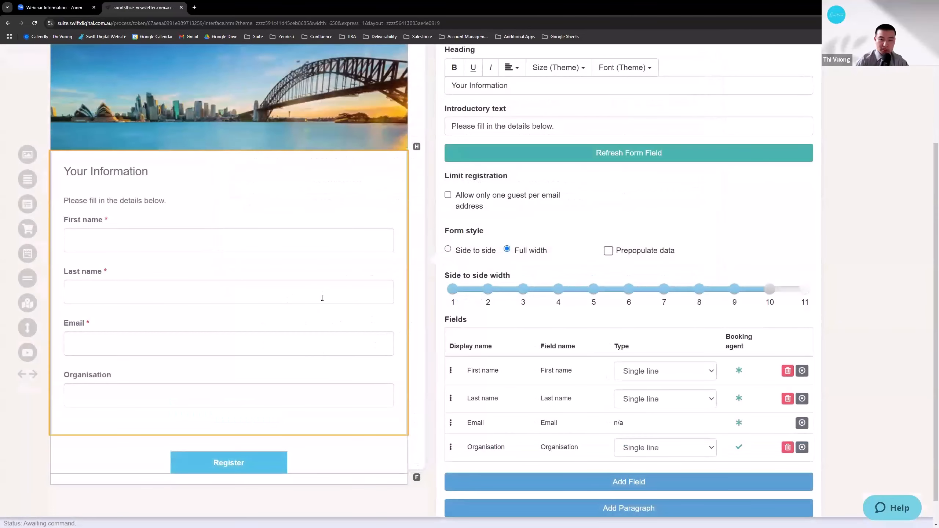
Step: Limit the form's registration to only one guest per email address
scroll(483, 277, up, 1)
scroll(483, 277, up, 1)
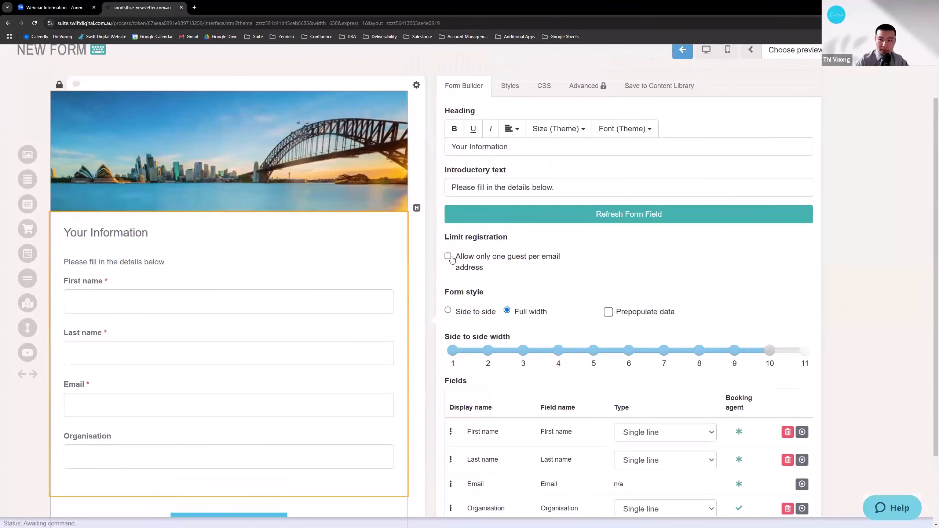
click(458, 261)
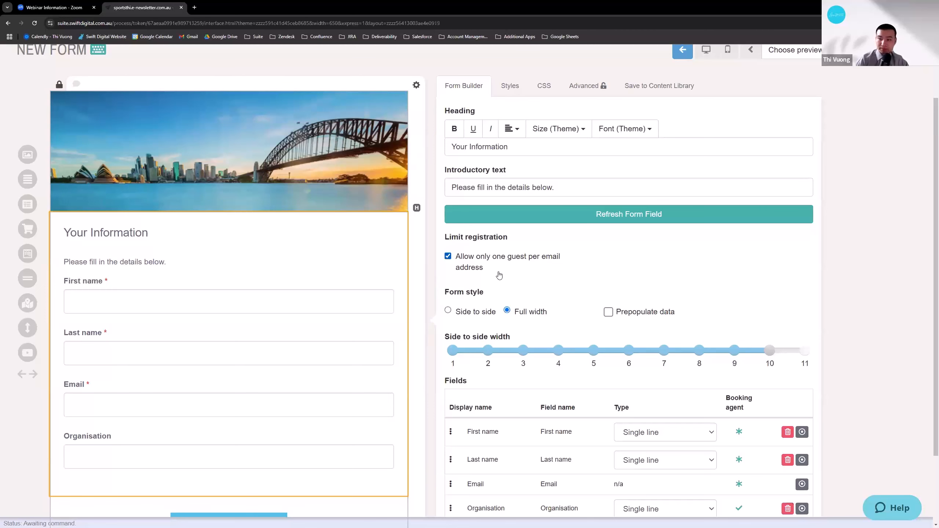
Step: Save the form with the display name "Swift Digital Zoom Integration Presentation form", matching its name
scroll(576, 248, up, 2)
click(898, 119)
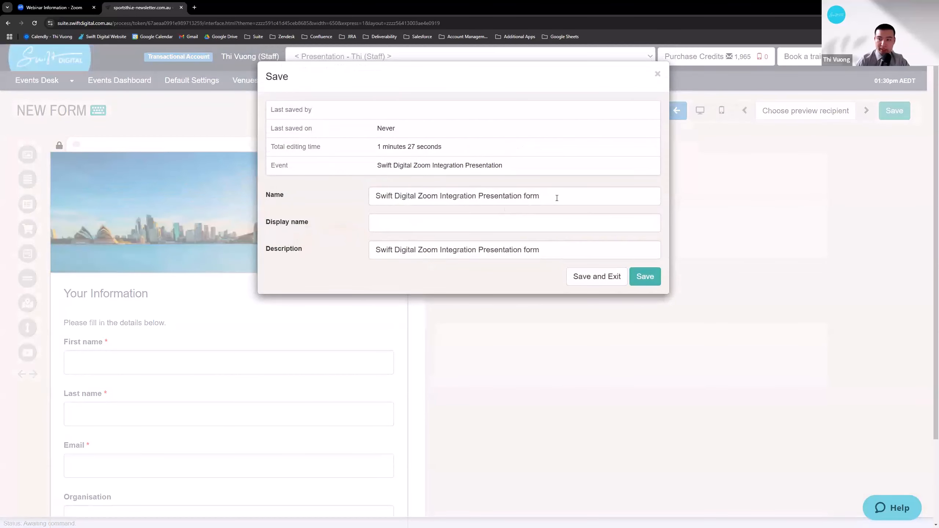
drag(556, 197, 362, 201)
key(ctrl+c)
click(394, 218)
key(ctrl+v)
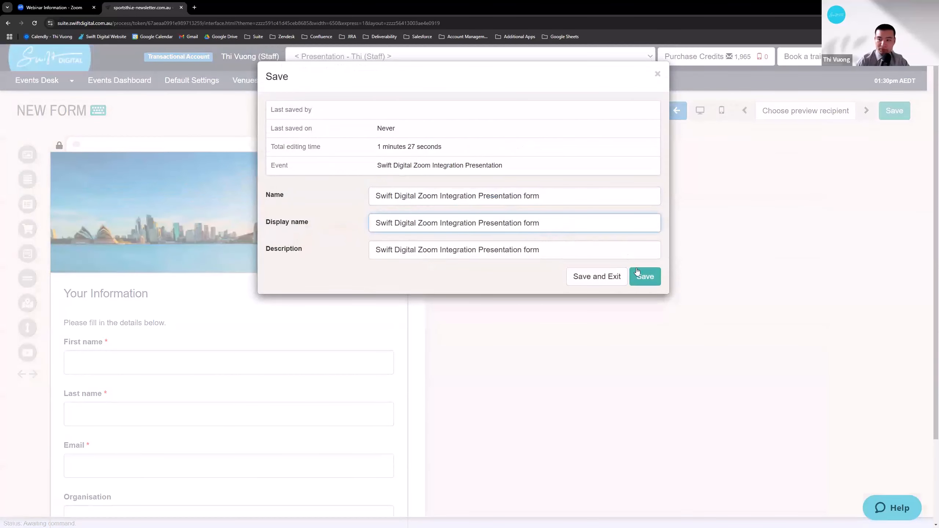
click(646, 280)
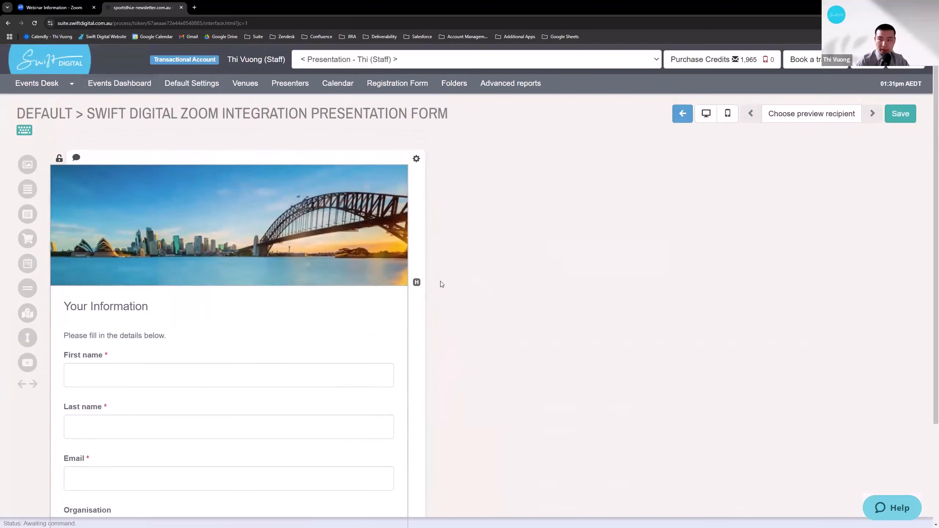
Step: Return to the event, copy its registration form URL and open it in a new browser tab
click(683, 117)
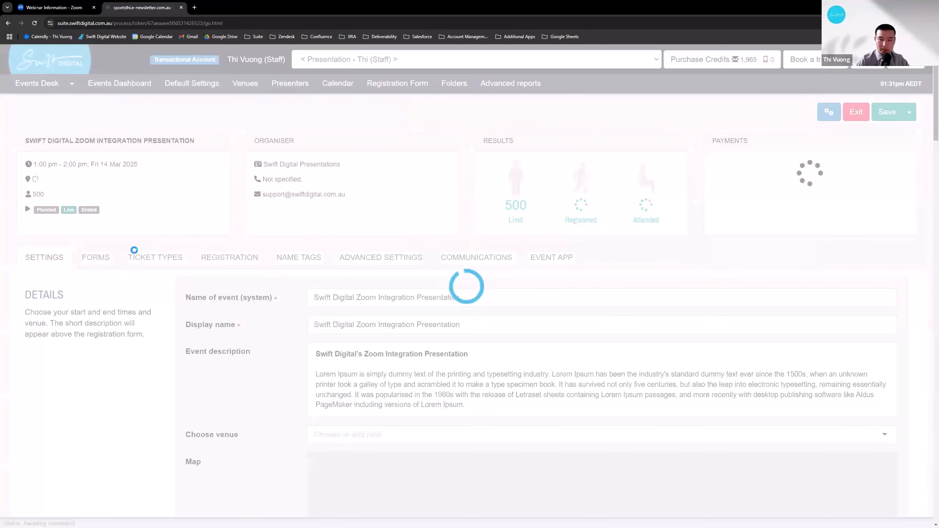
click(96, 258)
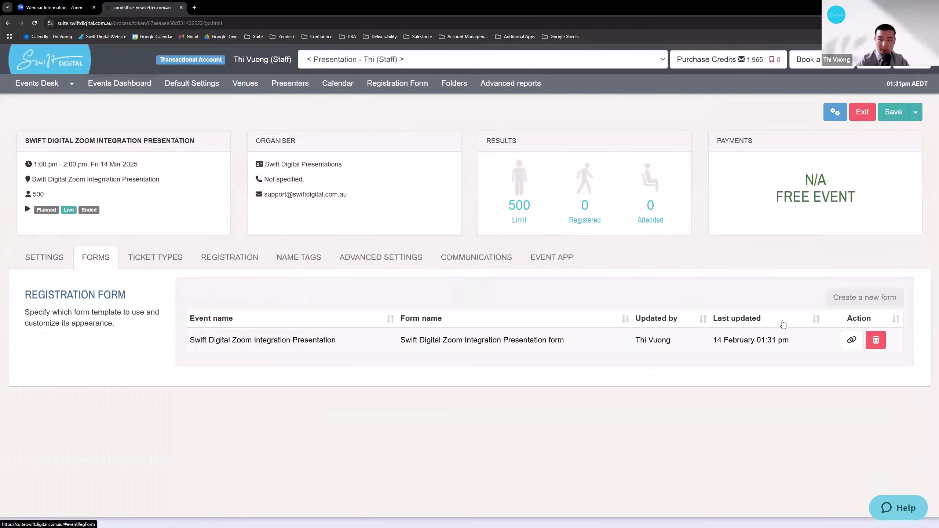
click(852, 341)
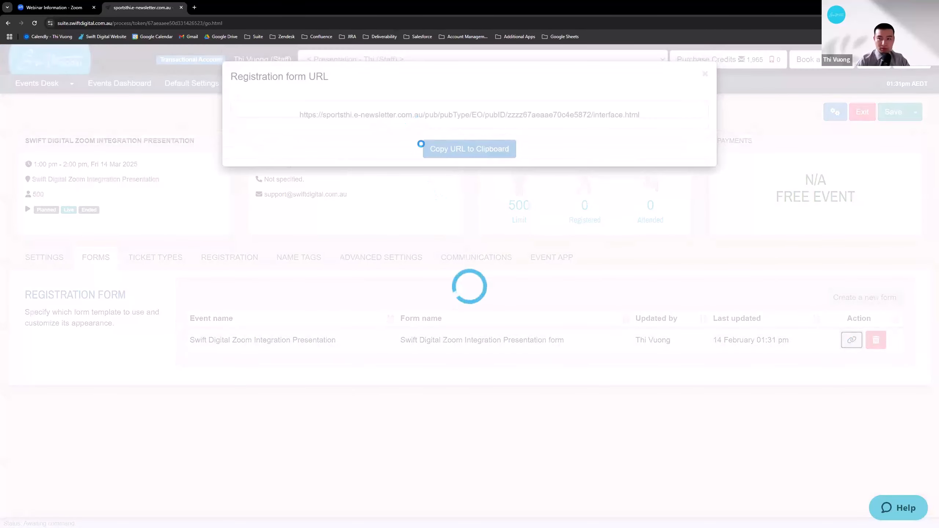
click(470, 150)
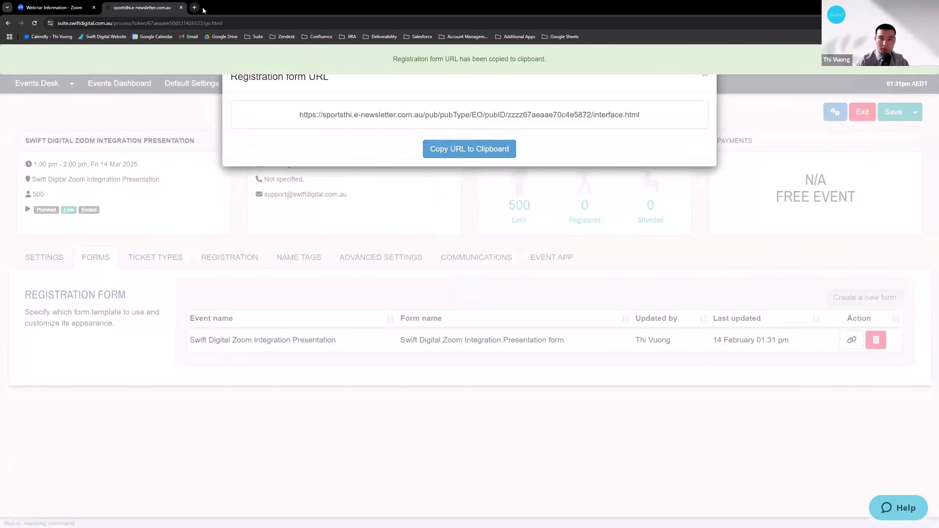
click(195, 7)
key(ctrl+v)
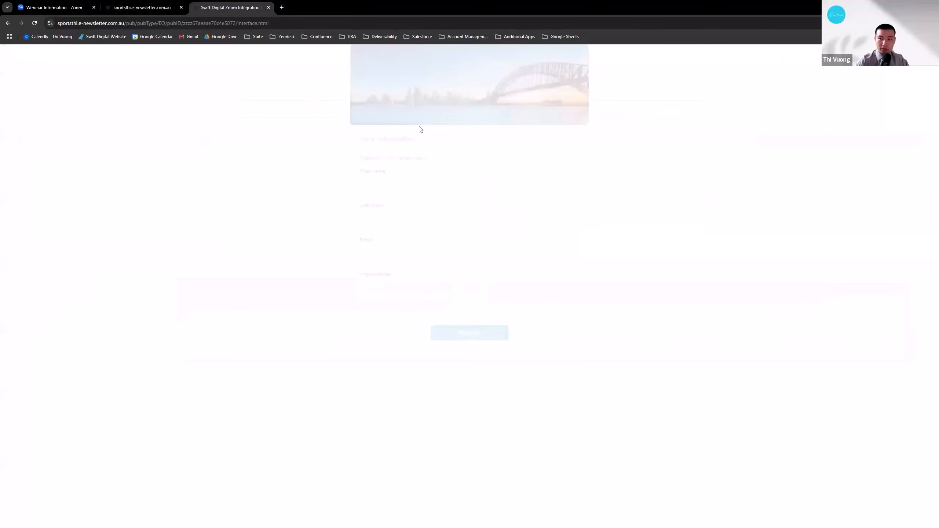
Step: Fill in the first name, last name, email and Organisation "Swift Digital" from the saved work contact profile
drag(421, 158, 351, 142)
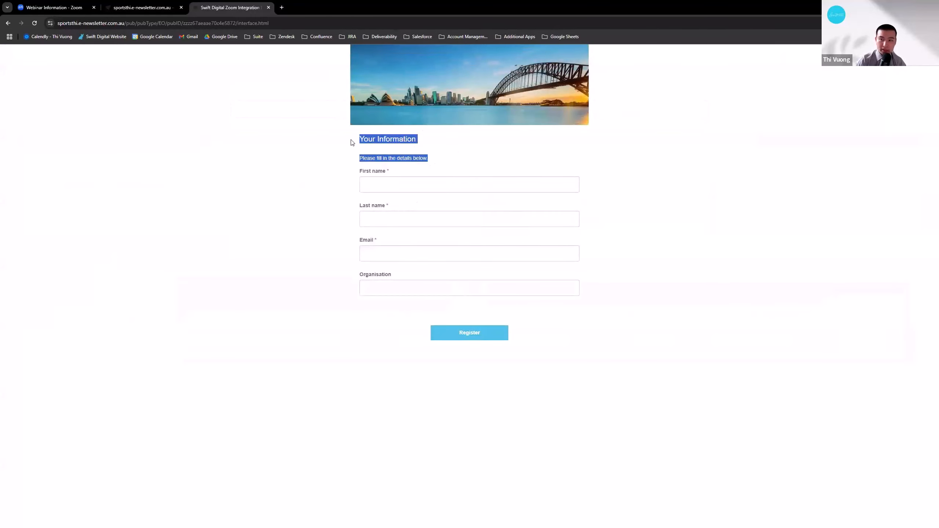
click(405, 158)
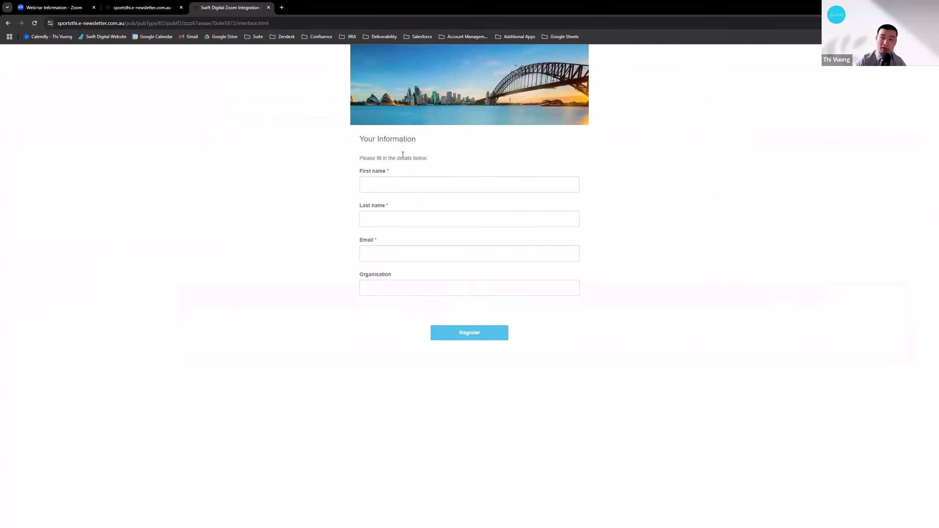
click(393, 182)
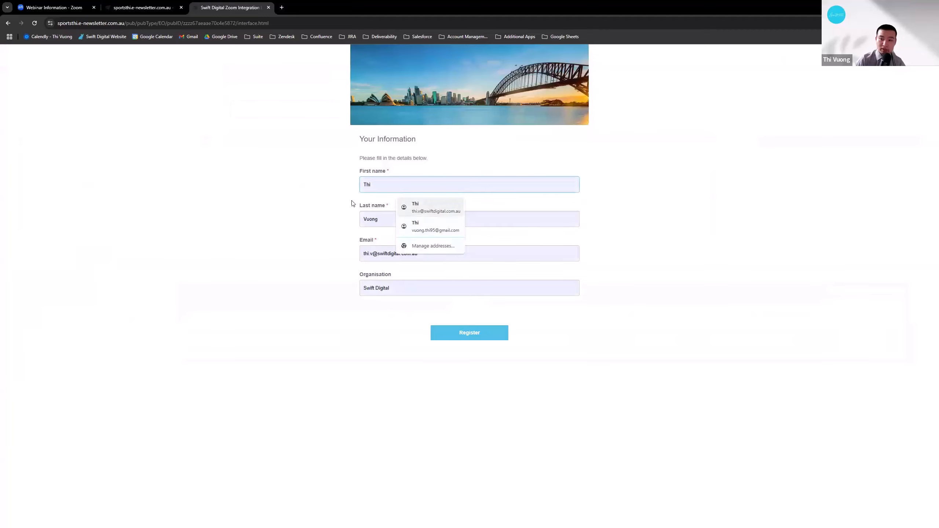
click(421, 212)
click(436, 253)
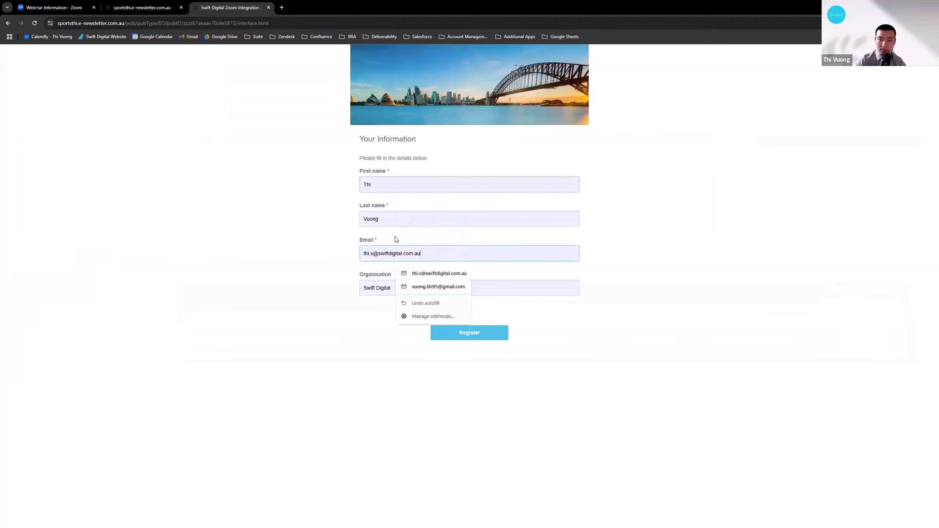
key(Escape)
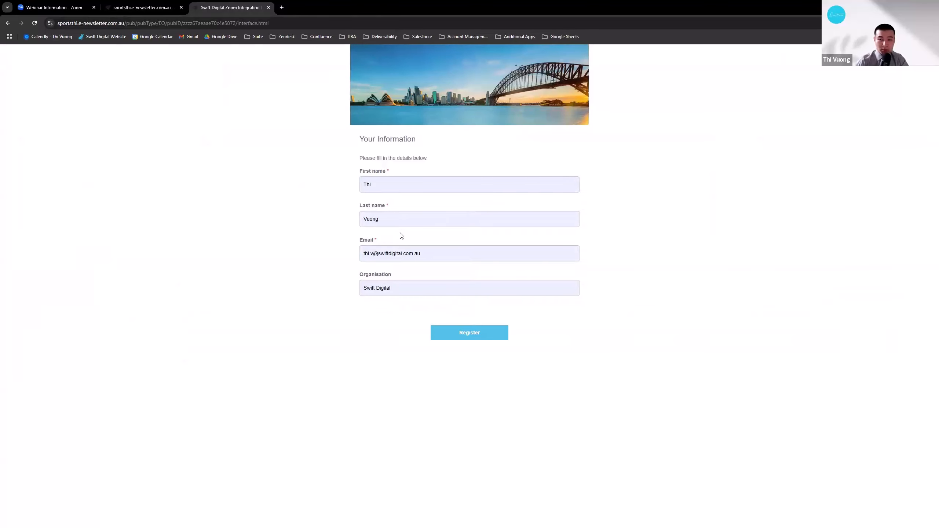
Step: Replace the email on the registration form with the other saved email address
drag(434, 257, 336, 254)
click(390, 253)
drag(434, 255, 332, 251)
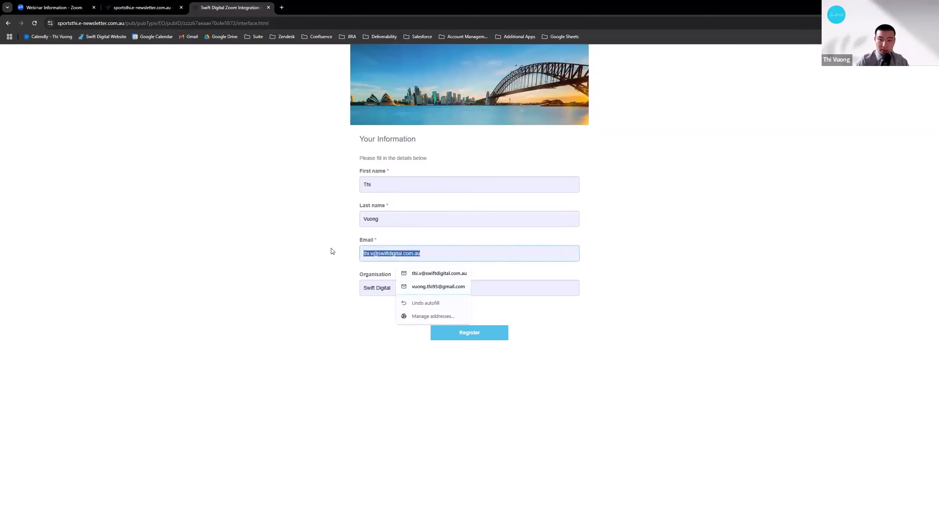
click(332, 252)
drag(438, 256, 335, 256)
click(336, 257)
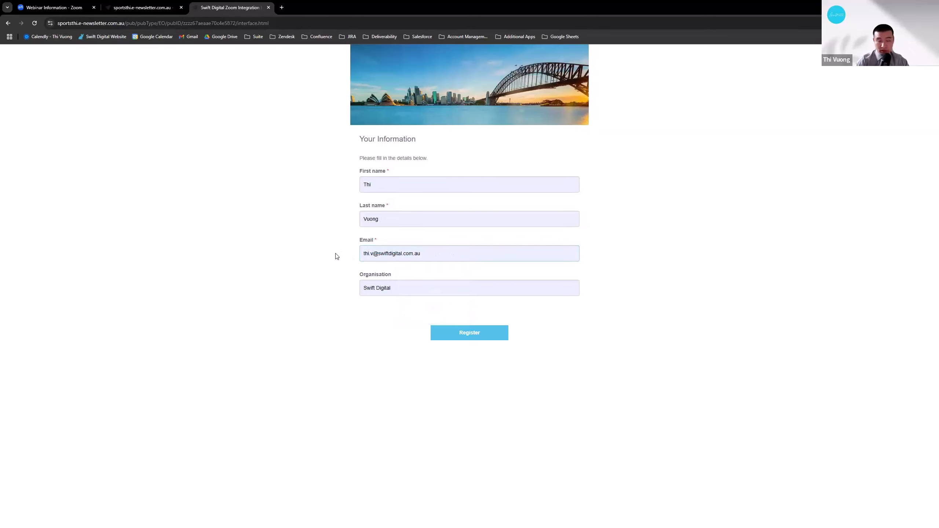
drag(435, 256, 341, 253)
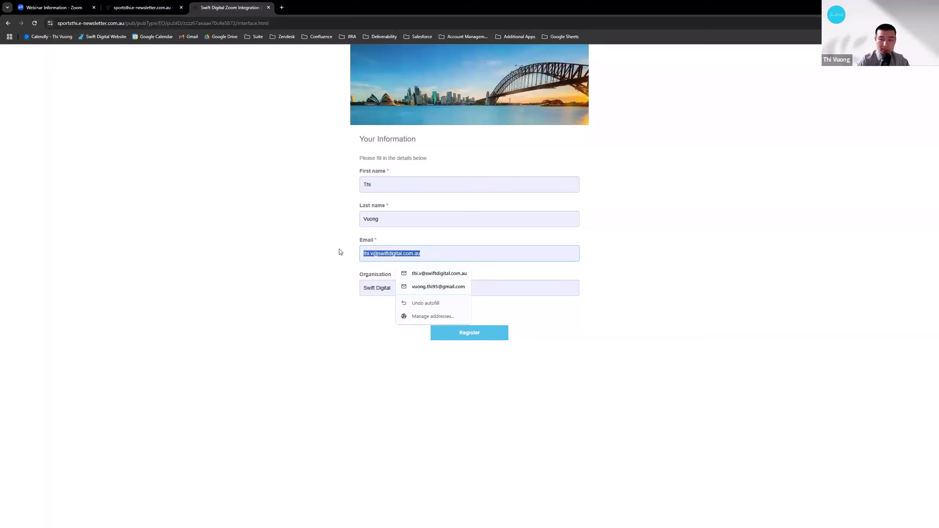
click(431, 288)
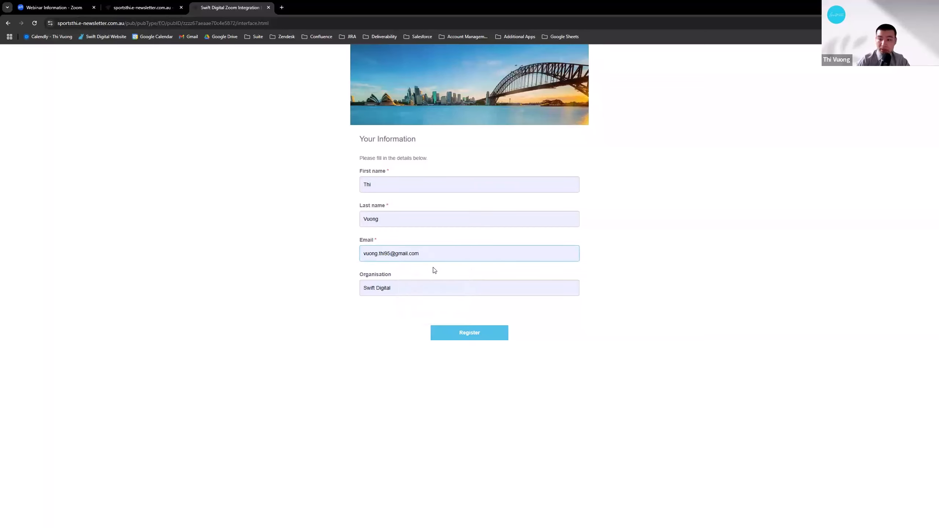
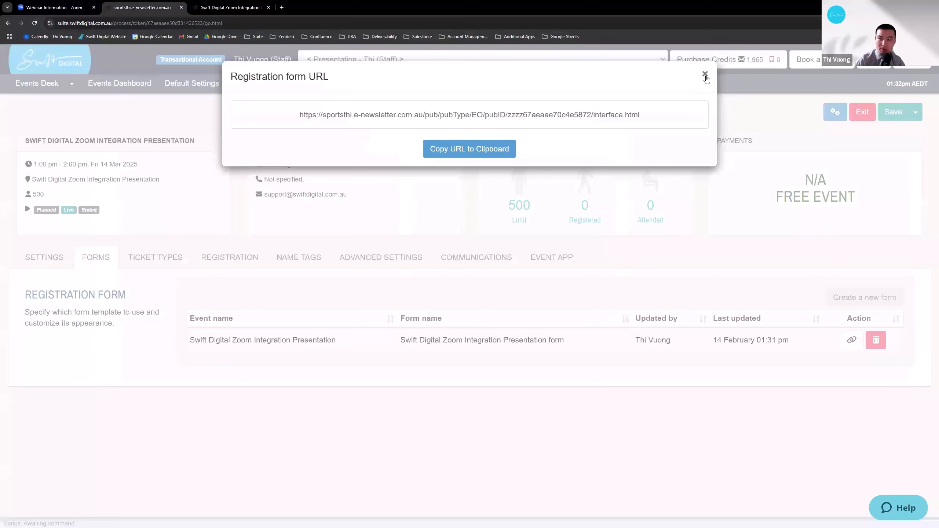
Step: Close the form URL window and refresh the event's list of registered guests
click(706, 75)
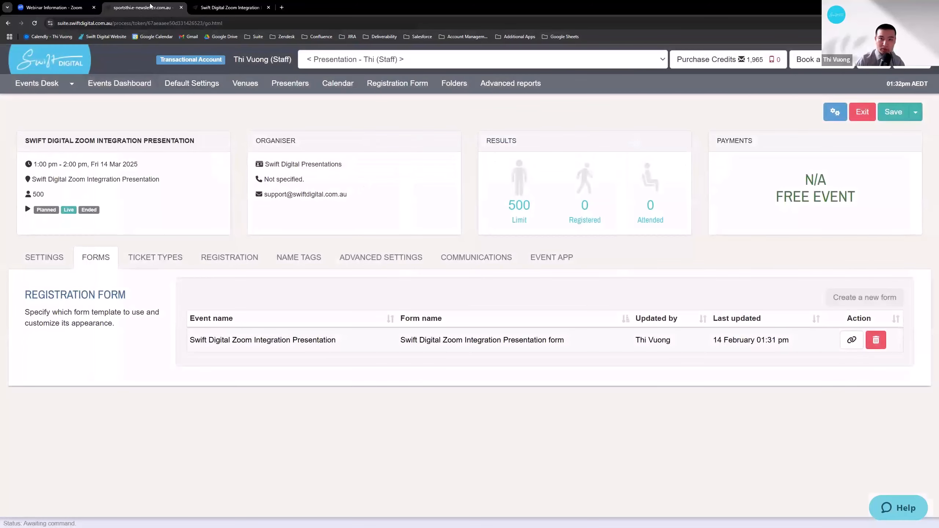
click(233, 259)
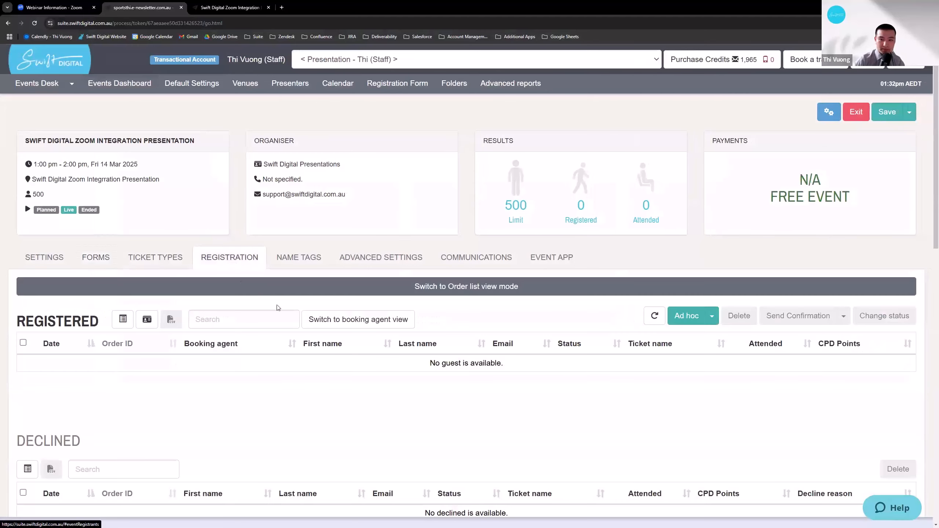
click(655, 316)
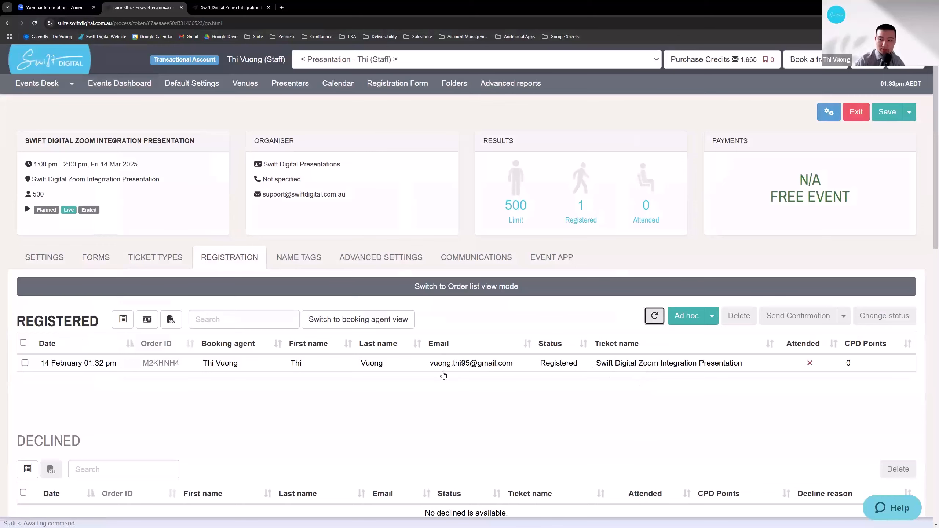
Step: Review the new guest's registration information and timeline, including the Zoom Webinar registrant ID and join URL entry
click(102, 364)
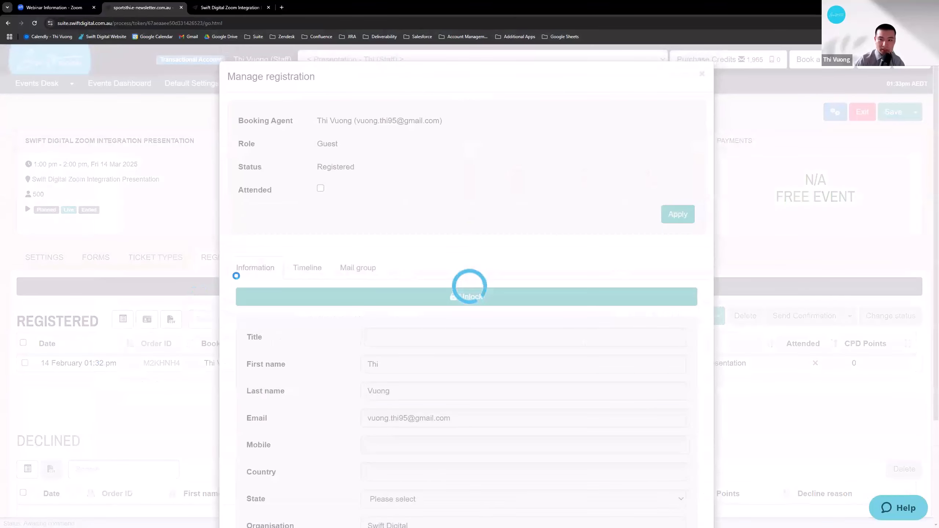
scroll(381, 182, down, 3)
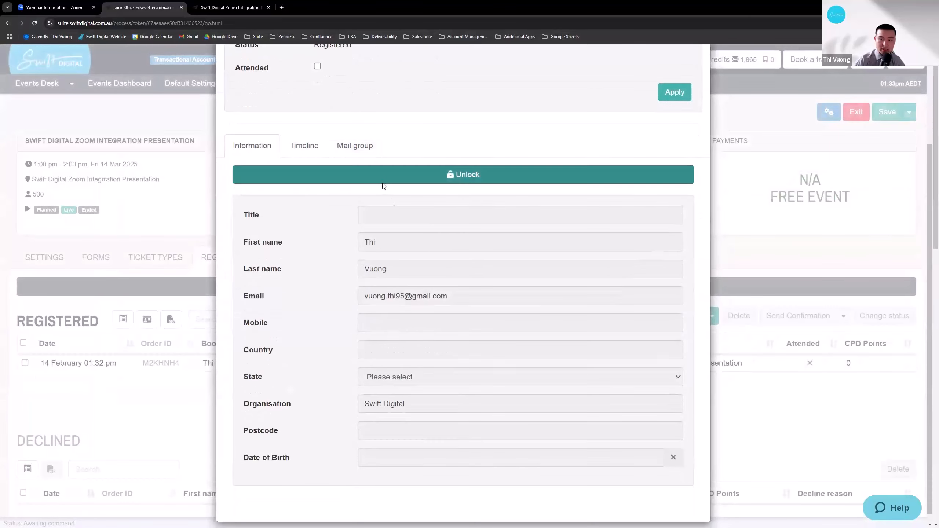
scroll(416, 268, up, 3)
scroll(405, 283, down, 3)
scroll(393, 296, up, 3)
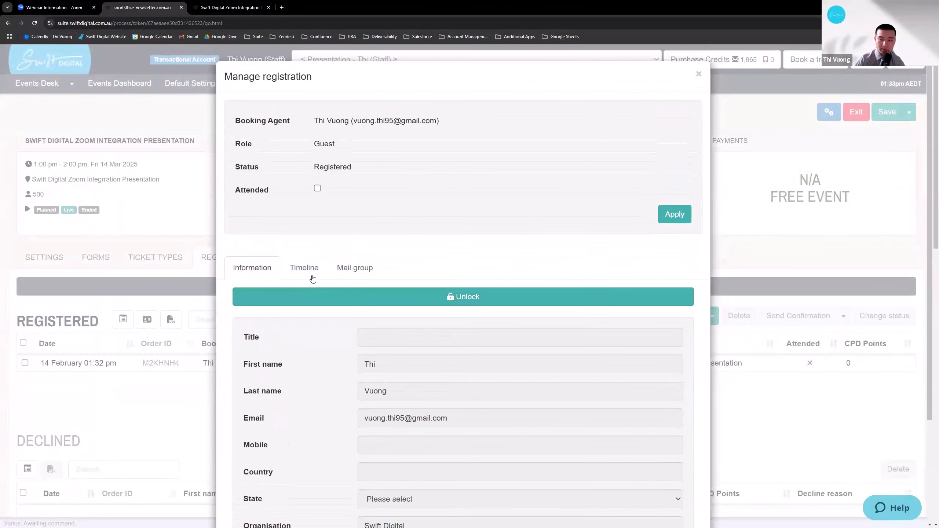
click(306, 269)
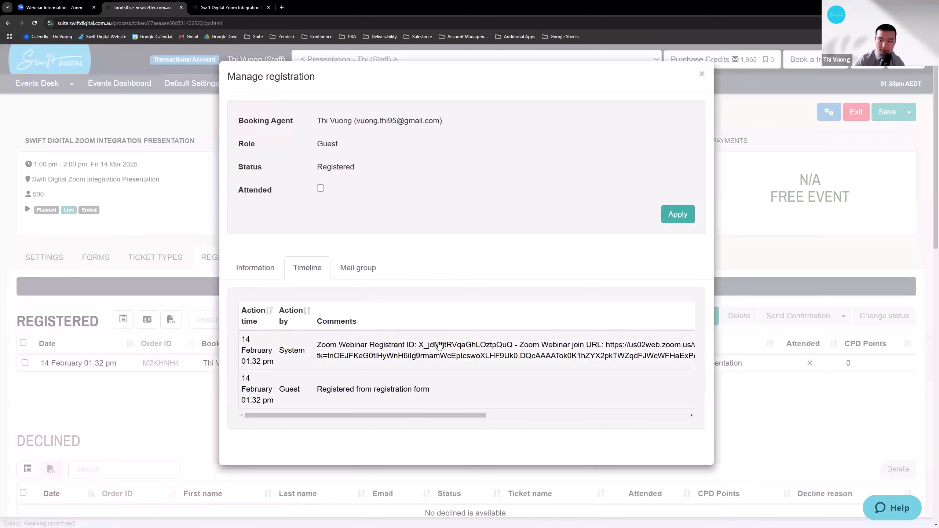
drag(607, 346, 316, 357)
click(386, 358)
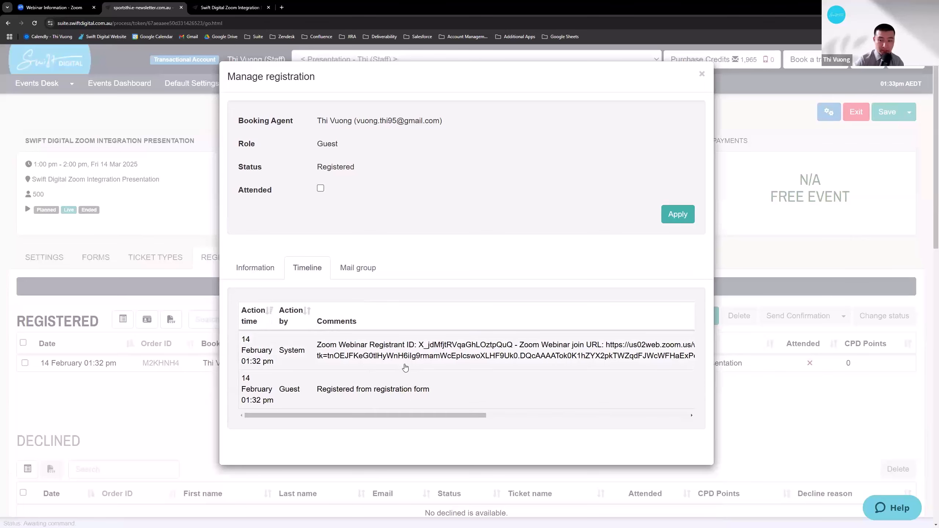
click(703, 75)
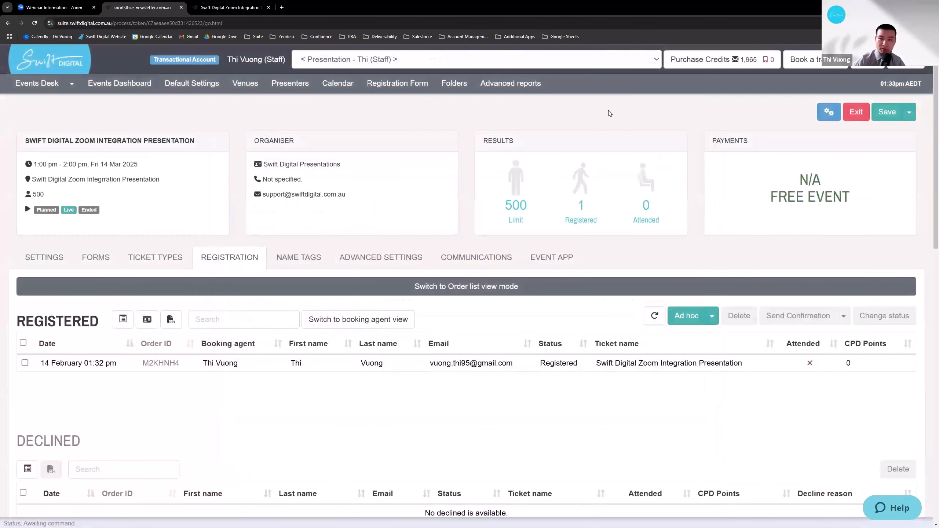
Step: Show the registrations of the "Zoom Meeting - Swift Digital Presentation" event from the events dashboard
click(70, 84)
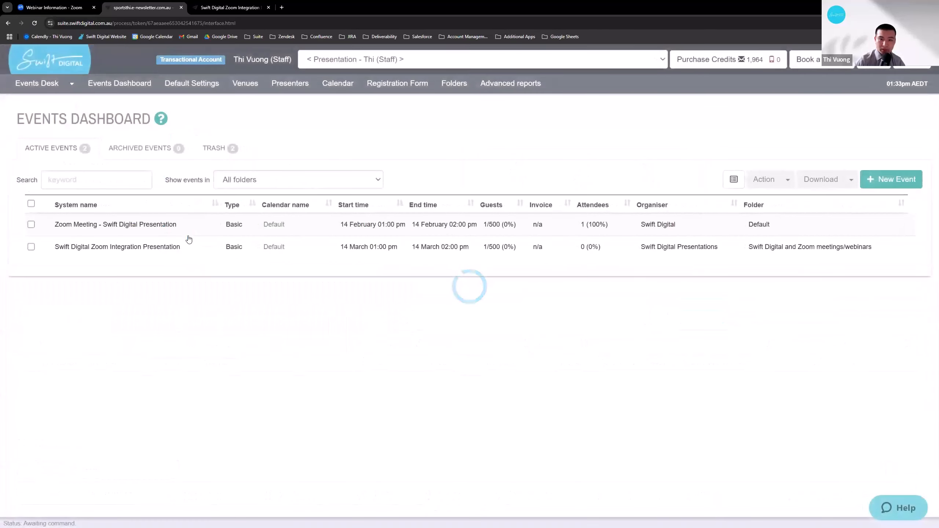
click(148, 224)
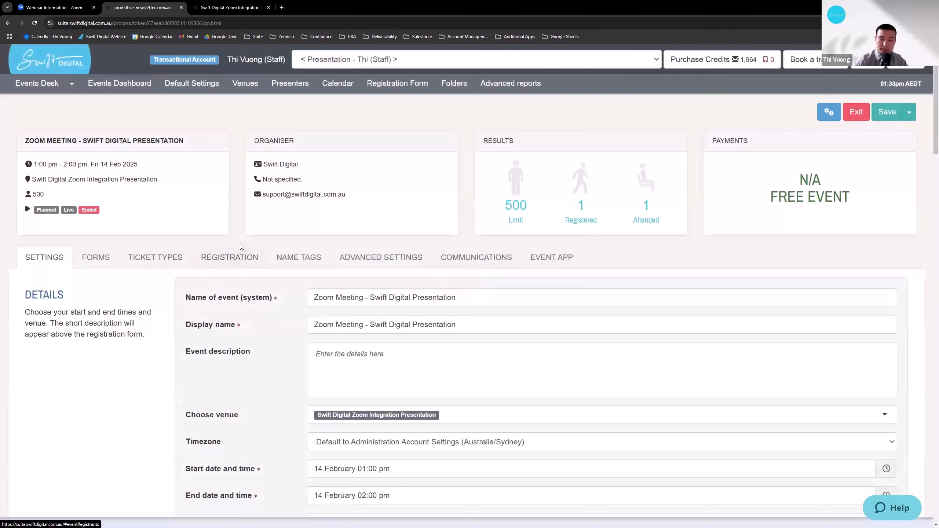
click(224, 259)
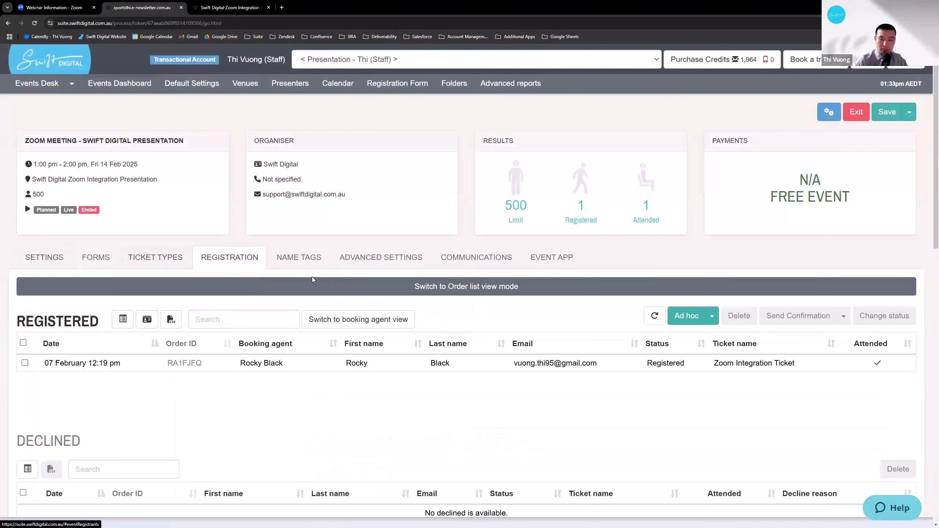
Step: Review the timeline of the guest's booking agent record and close it
click(255, 363)
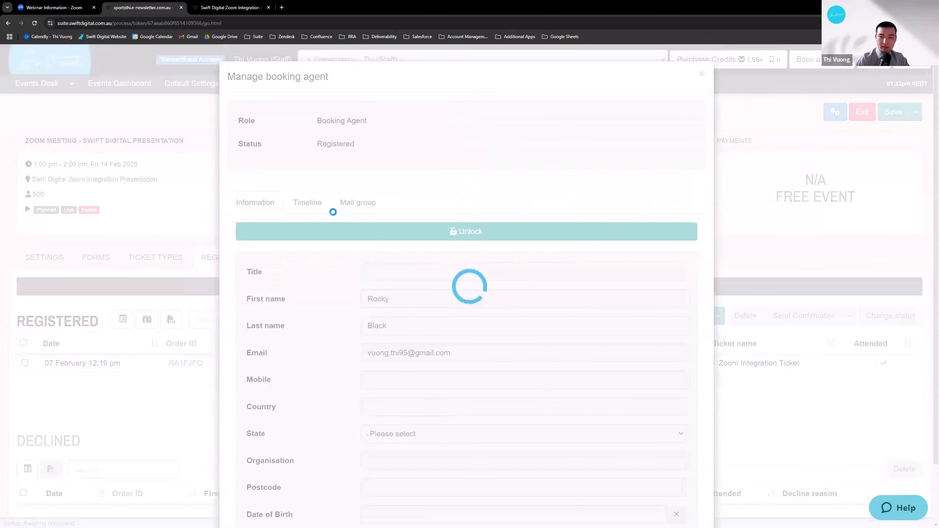
click(311, 204)
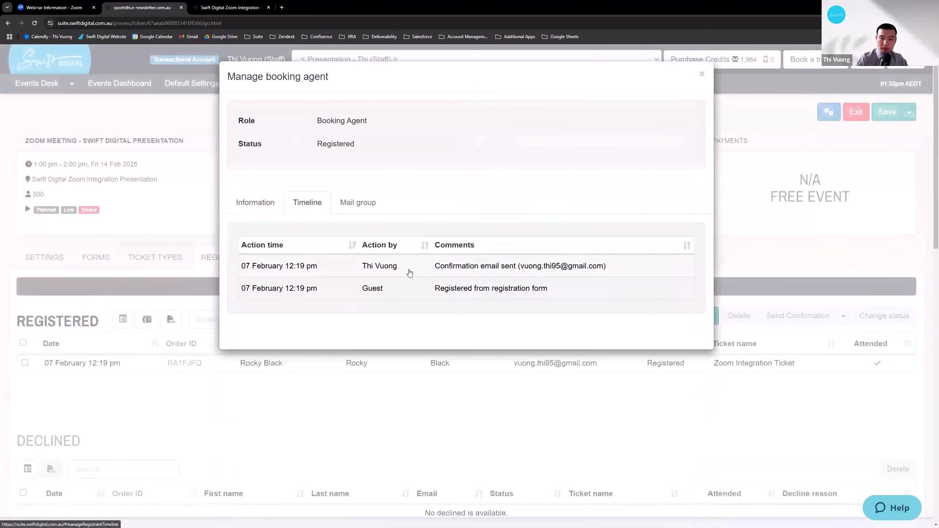
click(702, 74)
Step: Examine the guest's registration timeline for the Zoom Meeting registrant, join, attendance and leave entries, including the full comments, and close the record
click(107, 361)
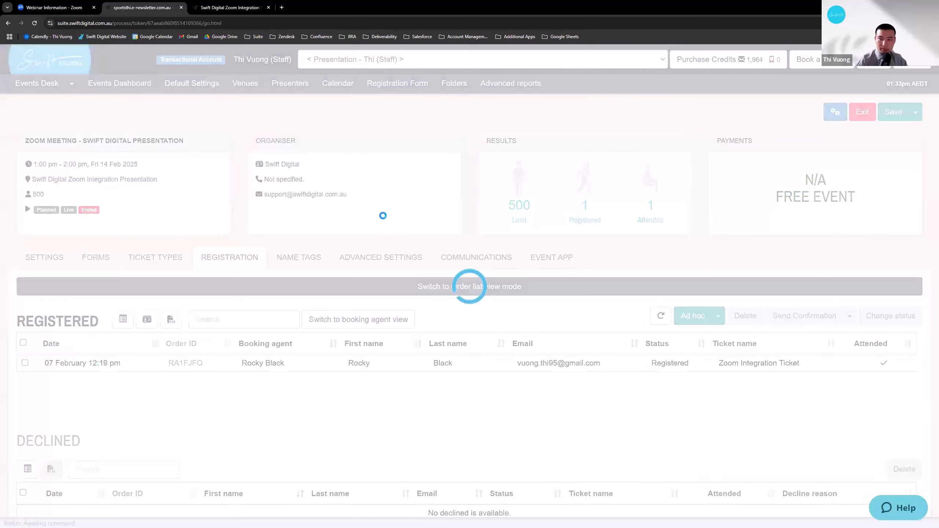
click(307, 267)
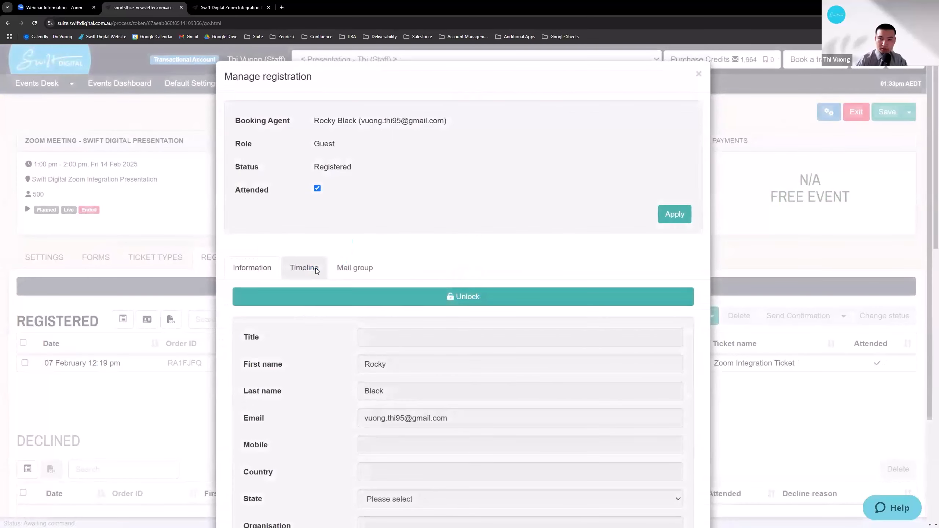
scroll(437, 307, down, 2)
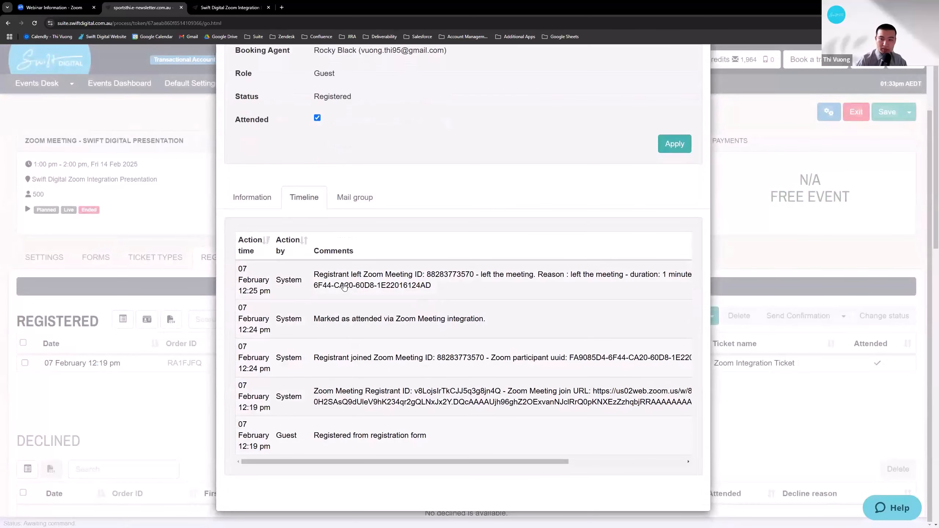
drag(427, 439, 314, 439)
click(434, 437)
drag(567, 462, 310, 358)
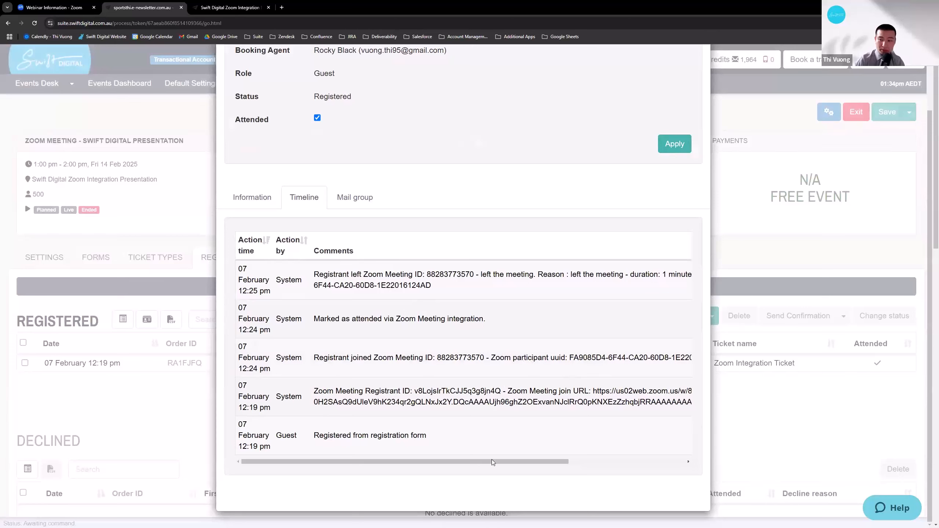
drag(506, 460, 426, 298)
drag(503, 465, 625, 436)
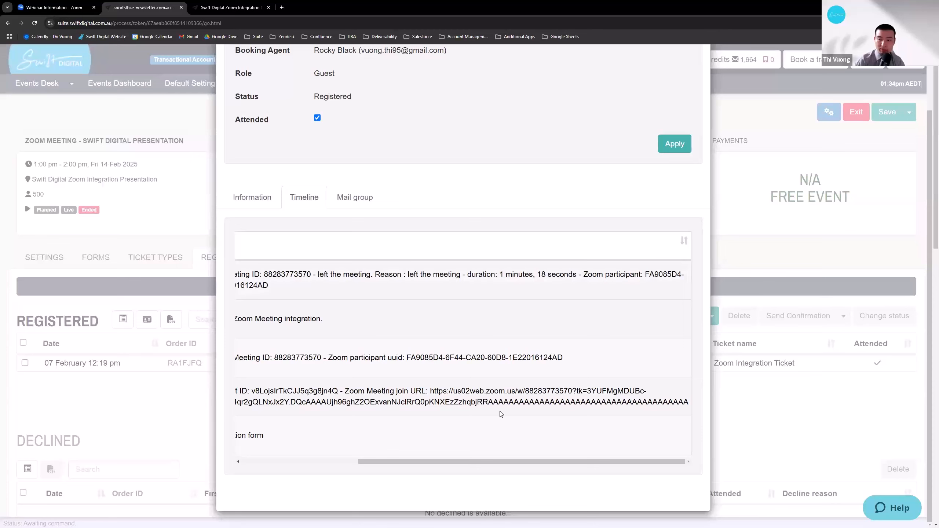
drag(499, 463, 388, 451)
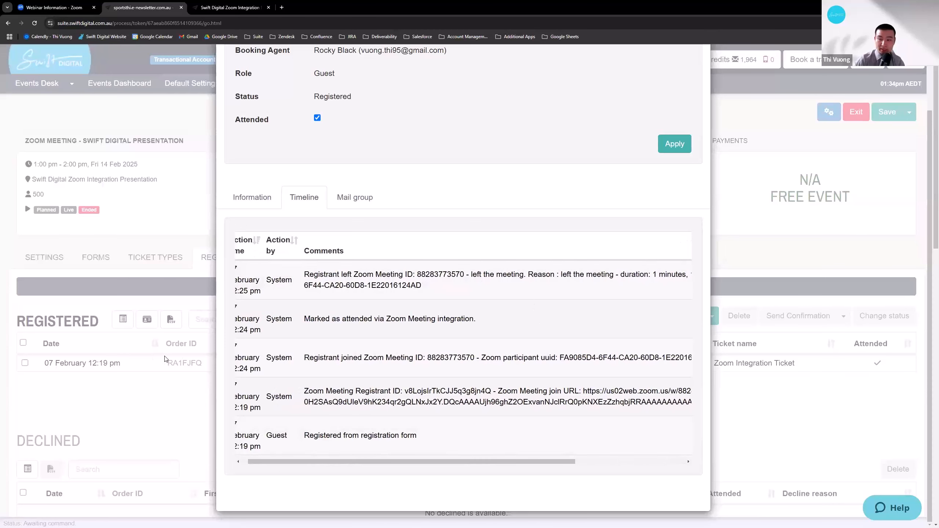
scroll(692, 88, up, 2)
click(698, 76)
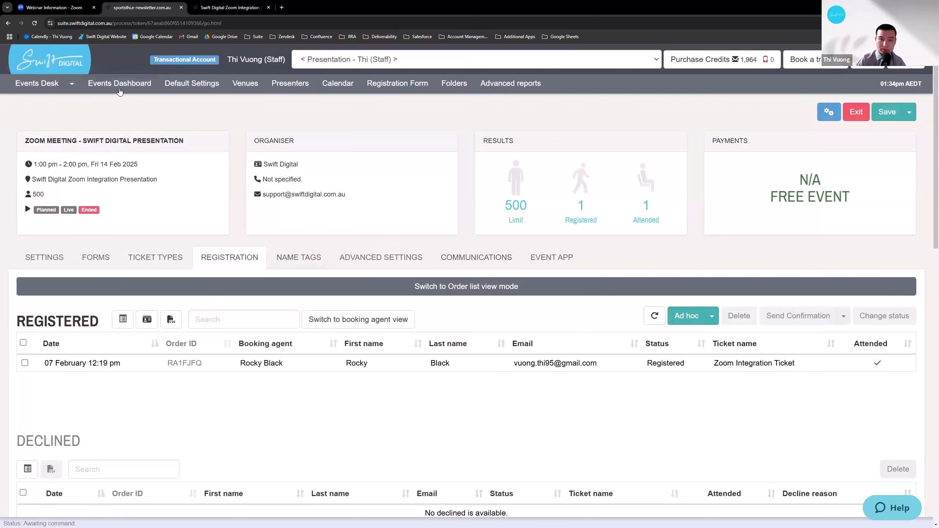
Step: Mark the registered guest of the "Swift Digital Zoom Integration Presentation" event as attended
click(63, 92)
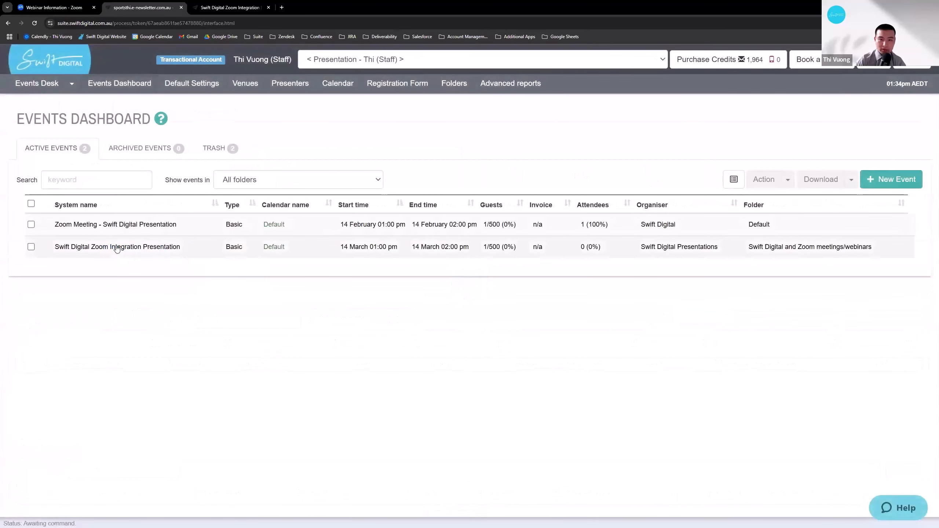
click(117, 248)
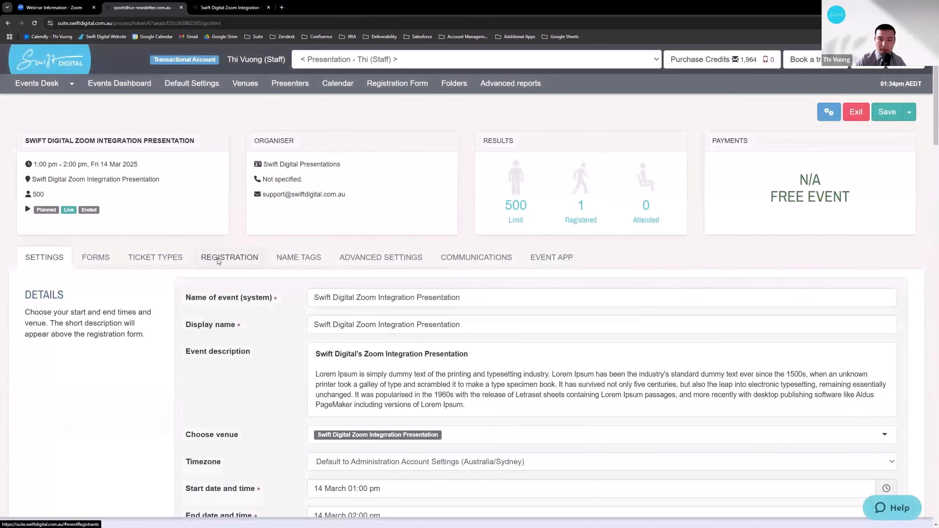
click(218, 259)
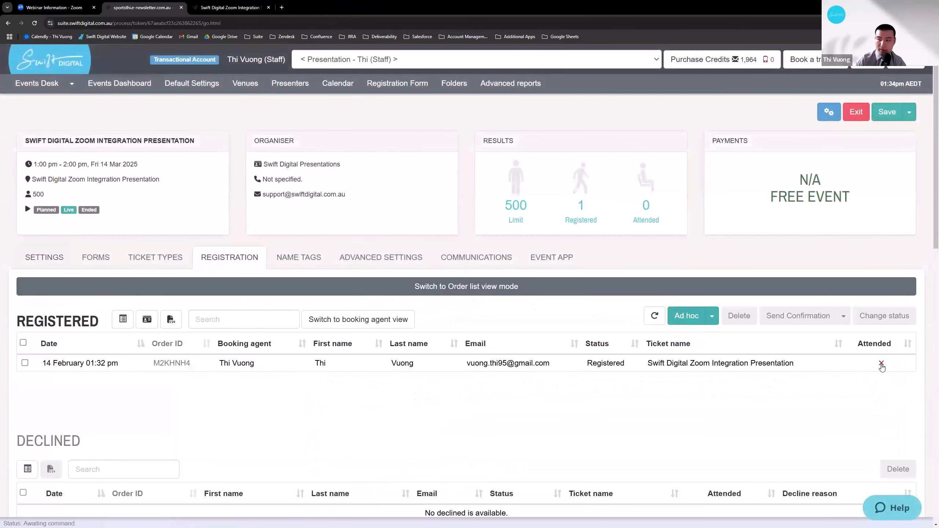
click(881, 362)
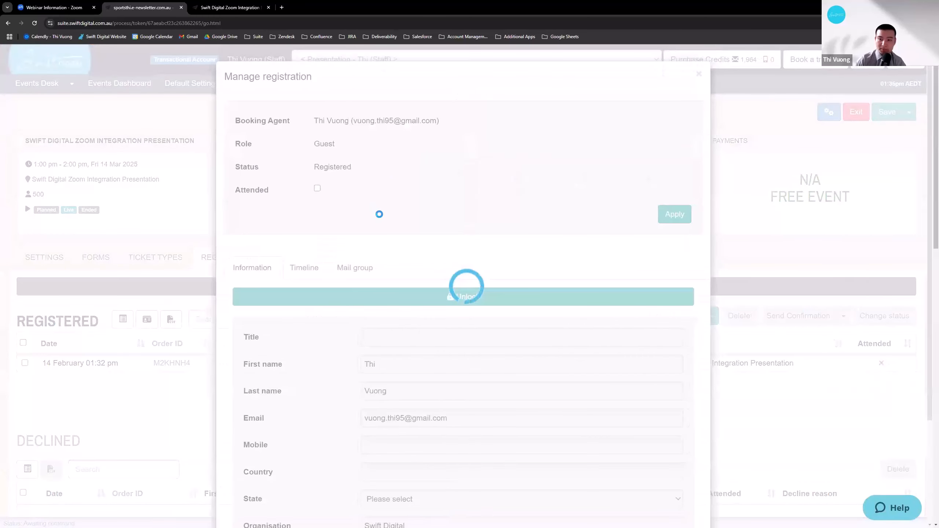
click(317, 188)
click(674, 214)
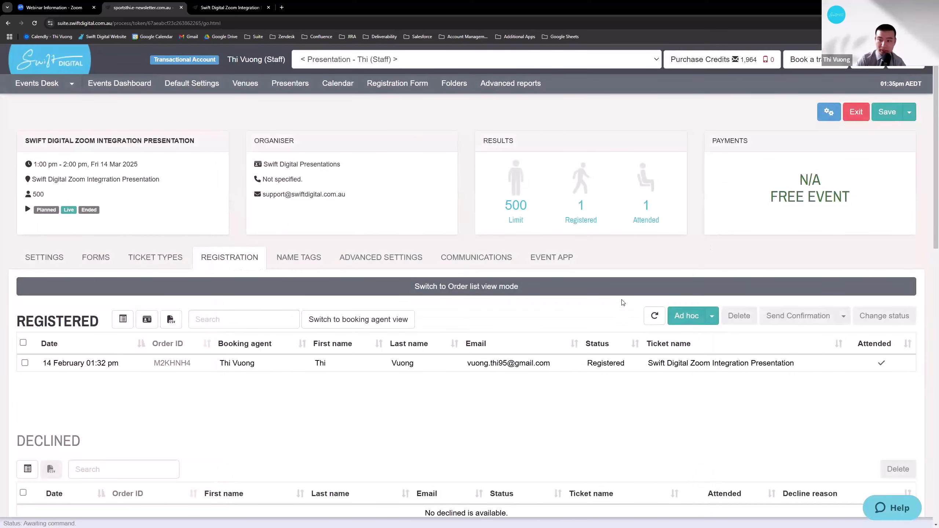
Step: Add the CPD Points column to the registered guests table, and briefly view the guest's registration record
click(124, 320)
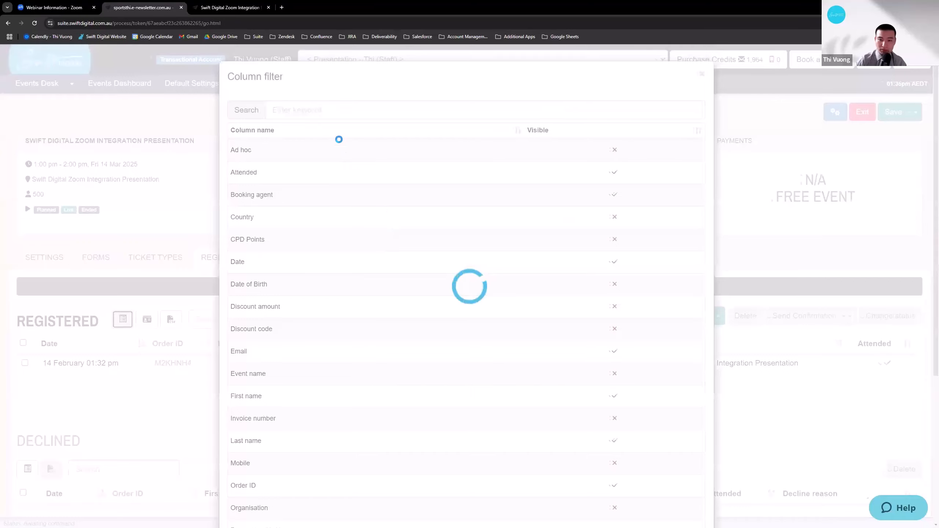
click(311, 112)
text(cpd)
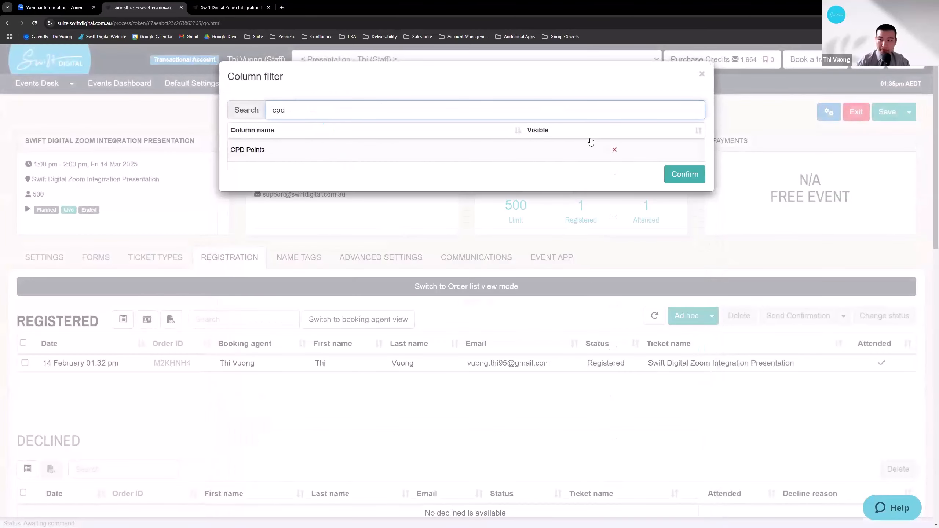
click(615, 149)
click(685, 174)
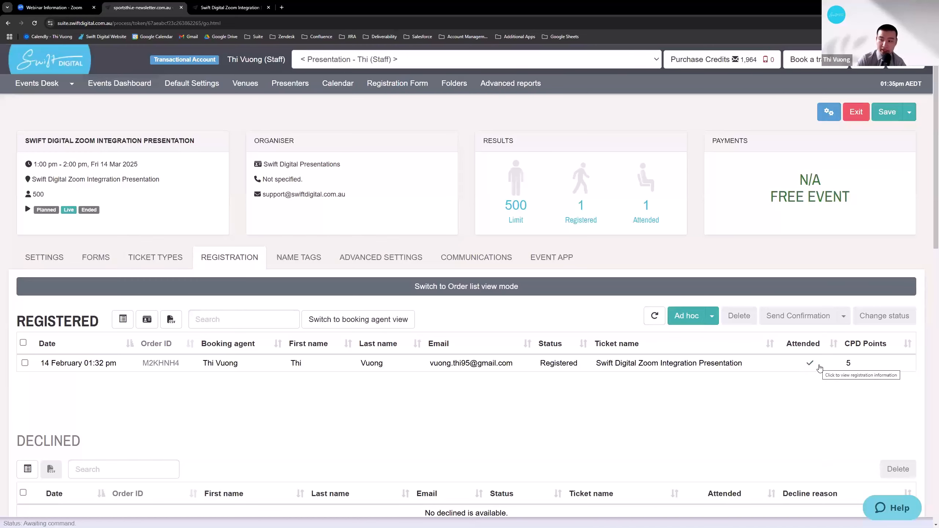
click(847, 363)
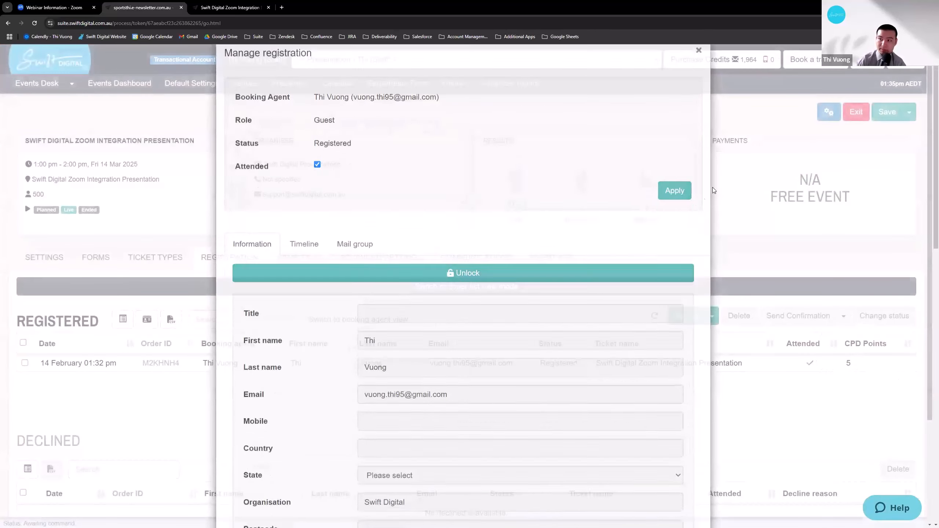
click(699, 75)
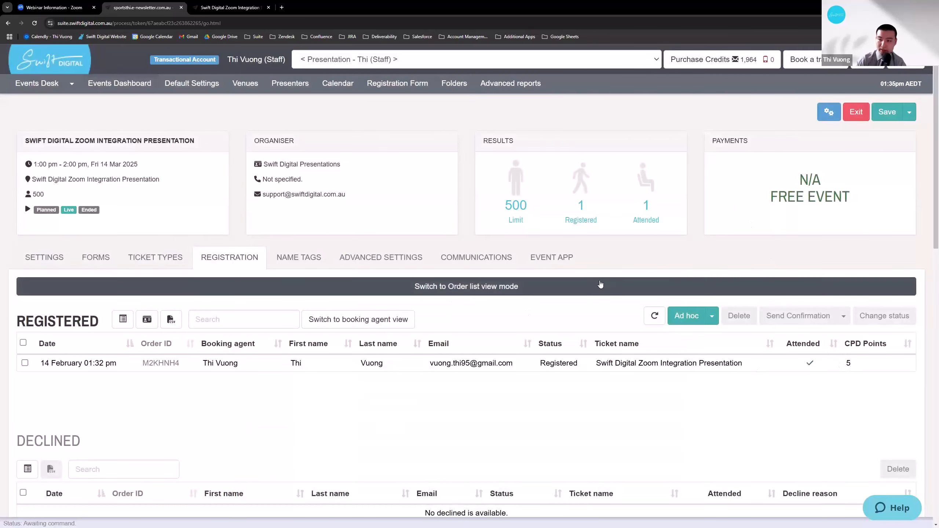
Step: Switch to Zoom and show the attendee registrants of the second upcoming "Swift Digital Zoom Integration Presentation" webinar
click(68, 10)
click(71, 189)
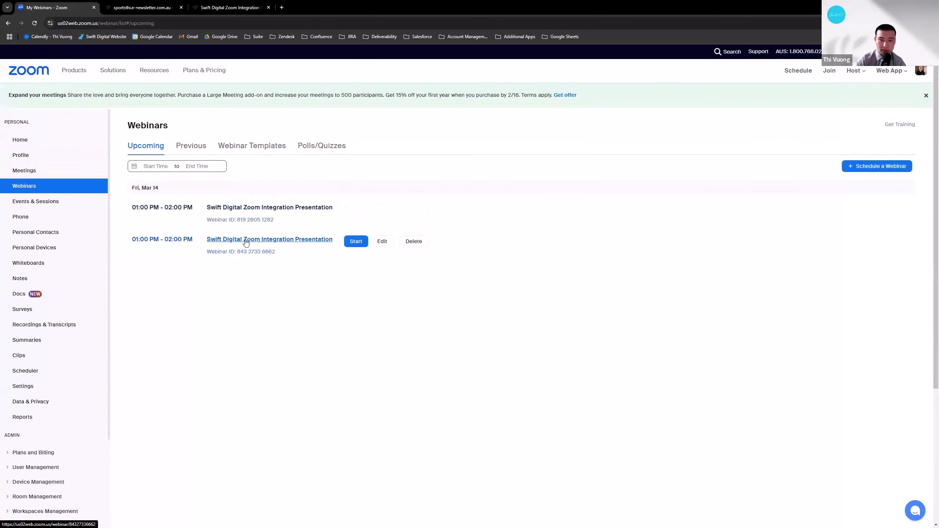
click(233, 239)
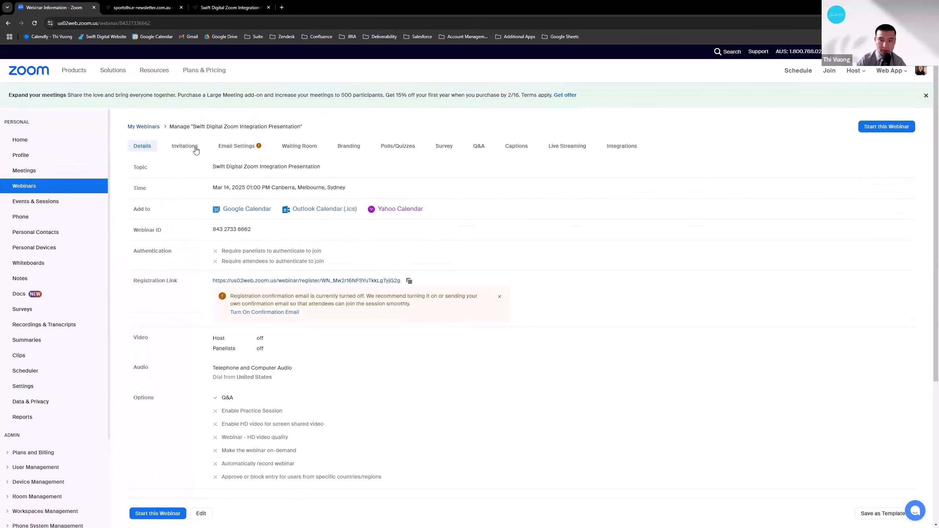
click(193, 147)
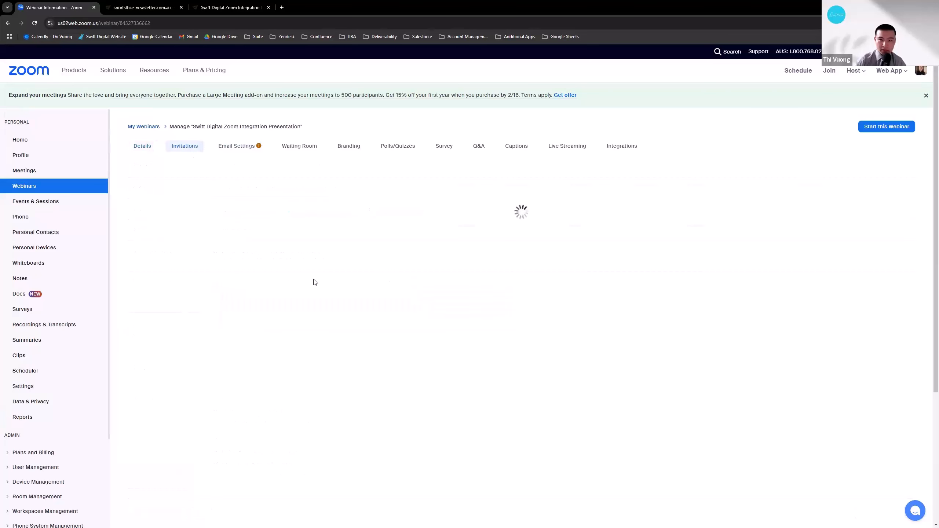
drag(263, 351, 218, 358)
click(404, 375)
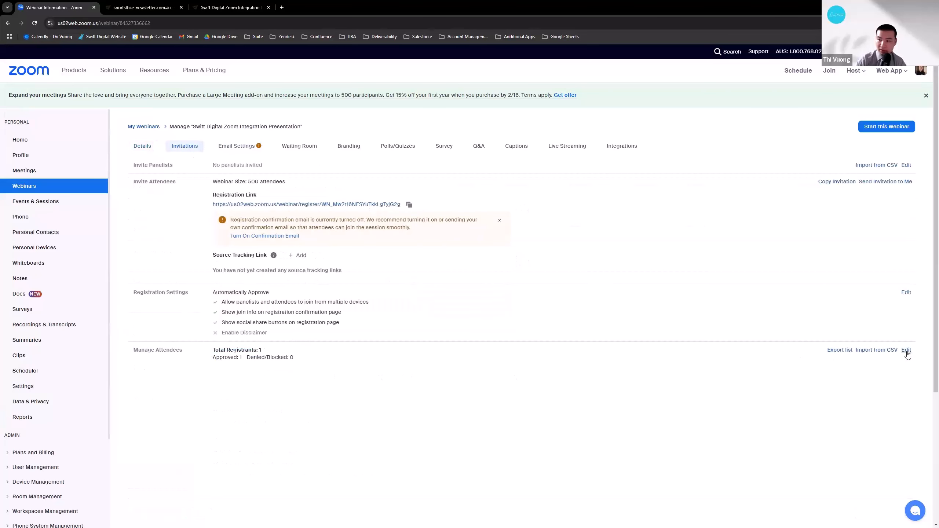
click(906, 351)
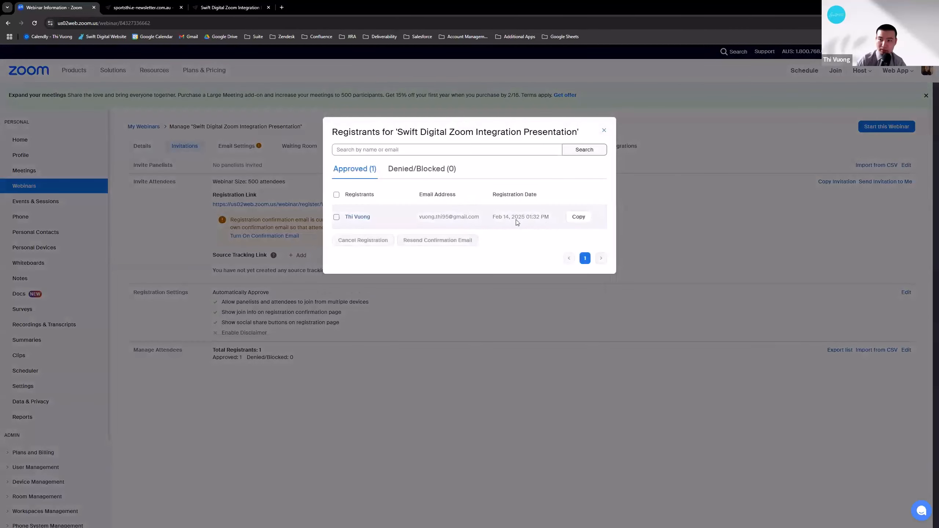
Step: Compare the registrant's registration date in Zoom with the guest entry in Swift Digital, and close the registrants list
drag(552, 221, 491, 218)
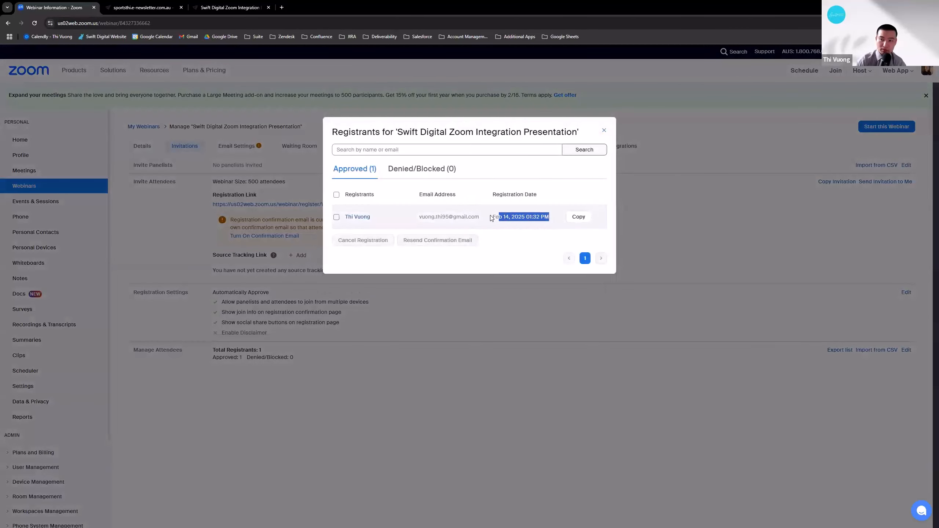
click(498, 210)
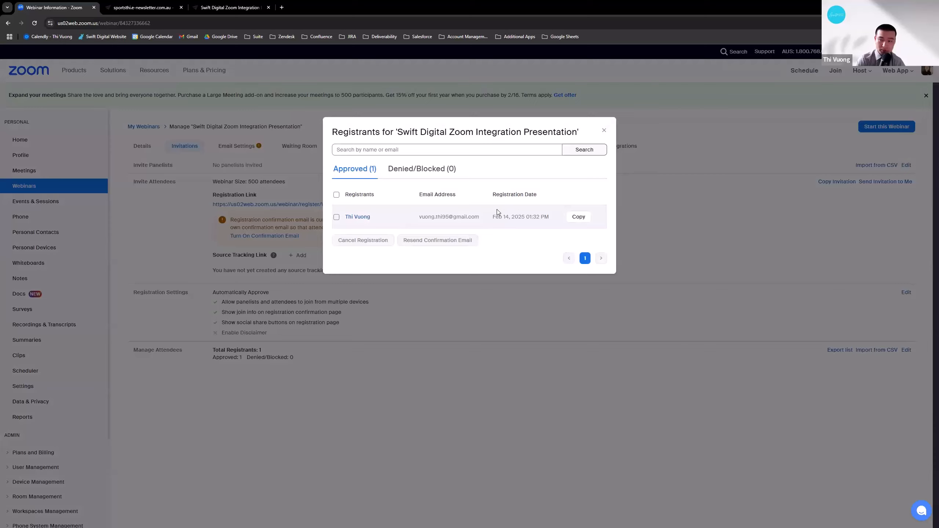
drag(550, 217, 493, 217)
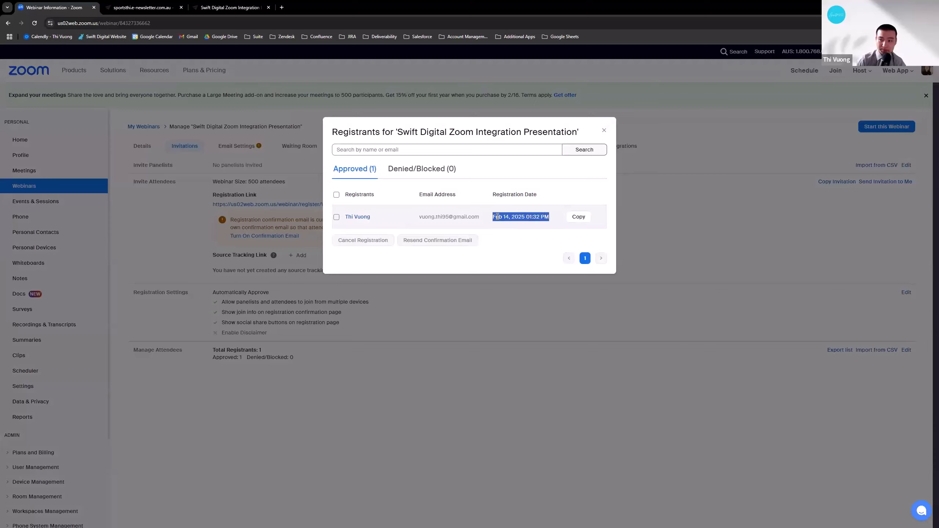
click(520, 210)
click(143, 8)
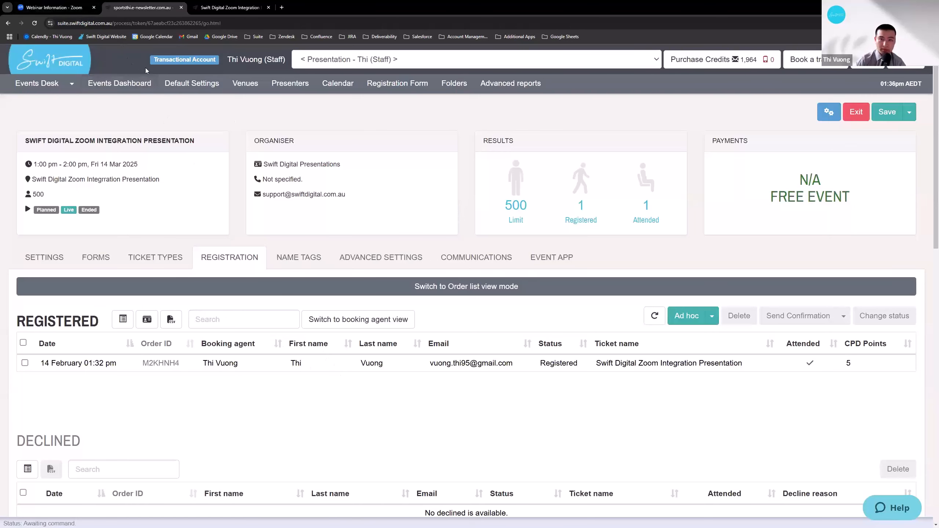
click(63, 7)
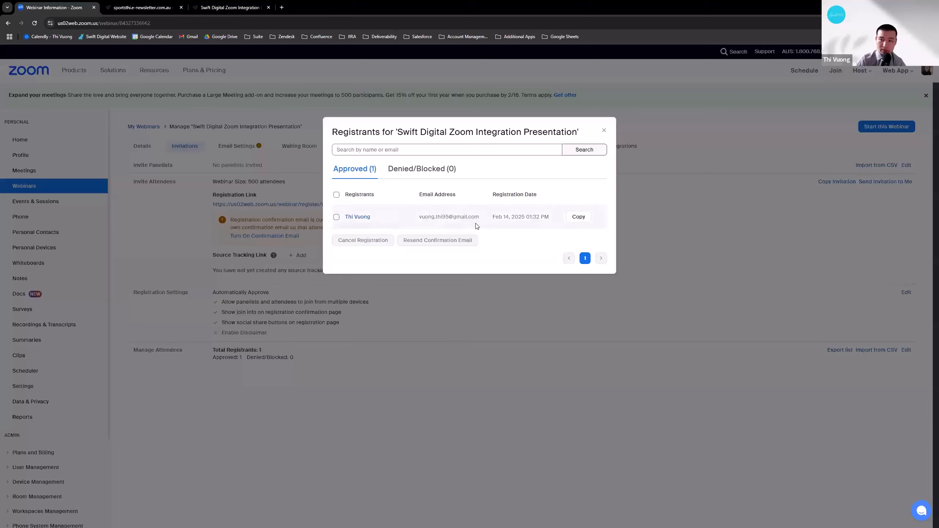
click(604, 132)
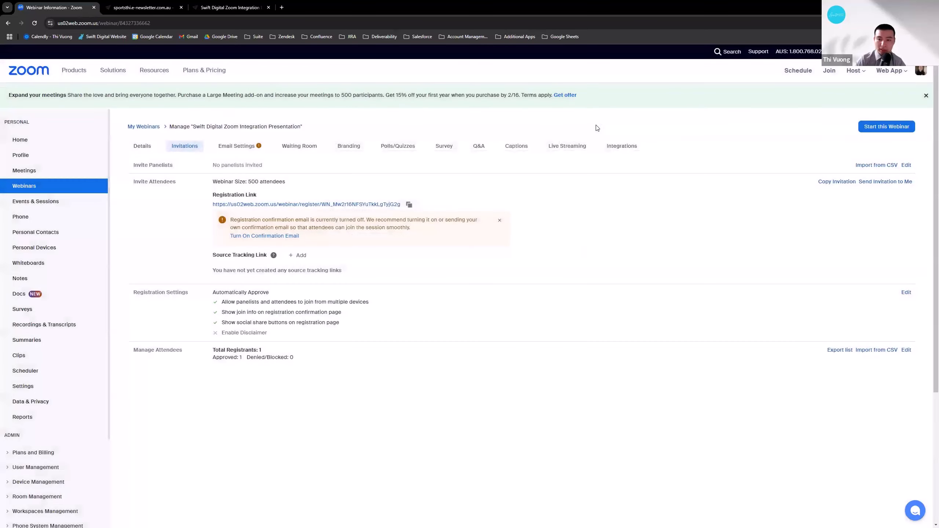